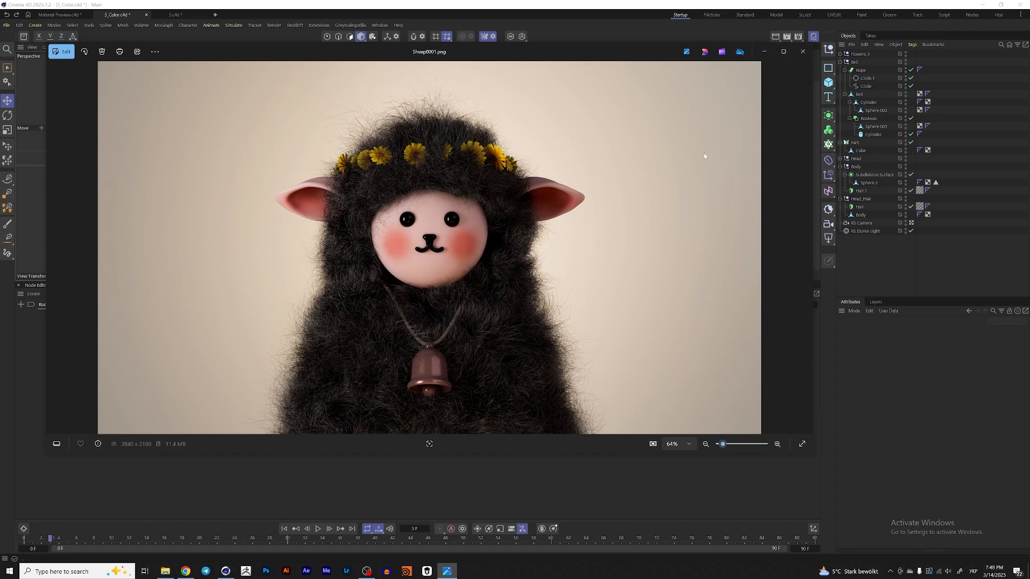
# Step: Put away the reference image, add a plane to the scene and leave the RS Camera view in the viewport
pyautogui.click(765, 52)
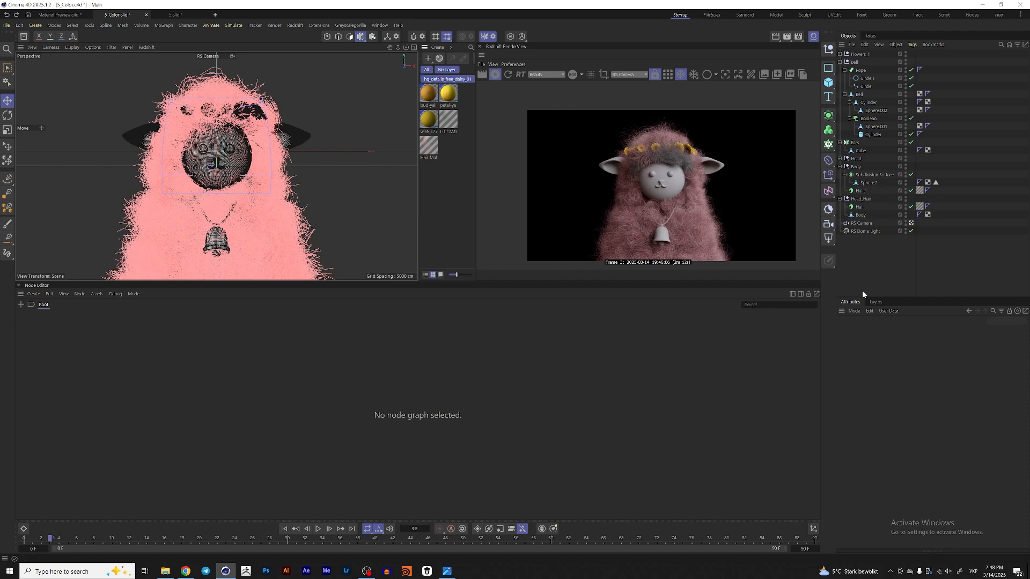
pyautogui.click(865, 231)
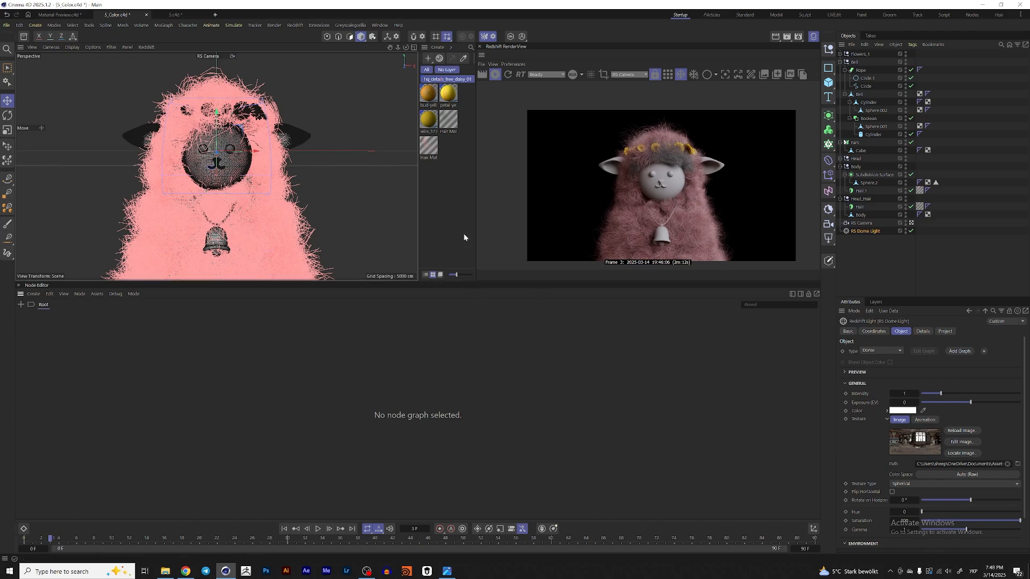
pyautogui.click(829, 82)
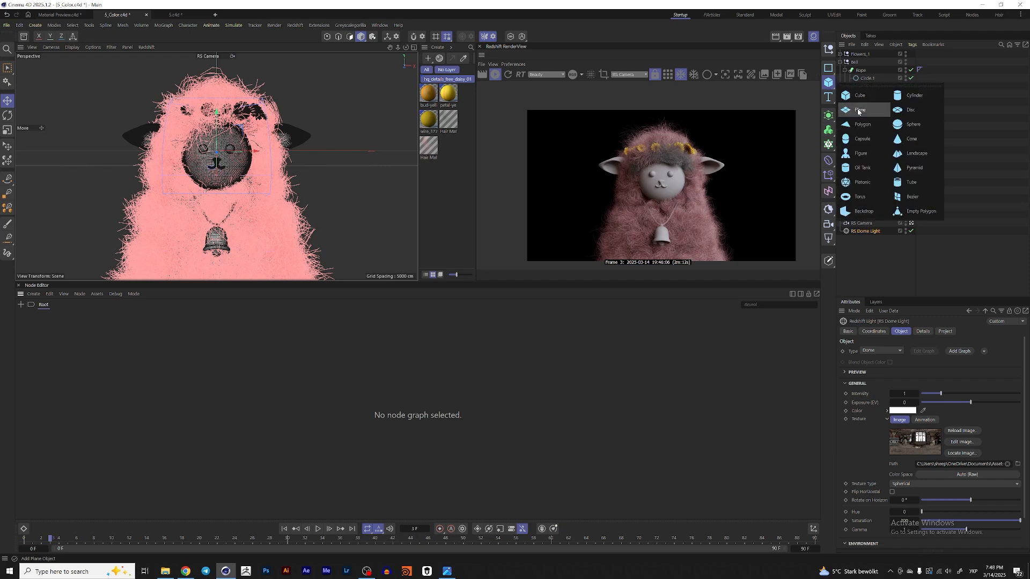
pyautogui.click(861, 110)
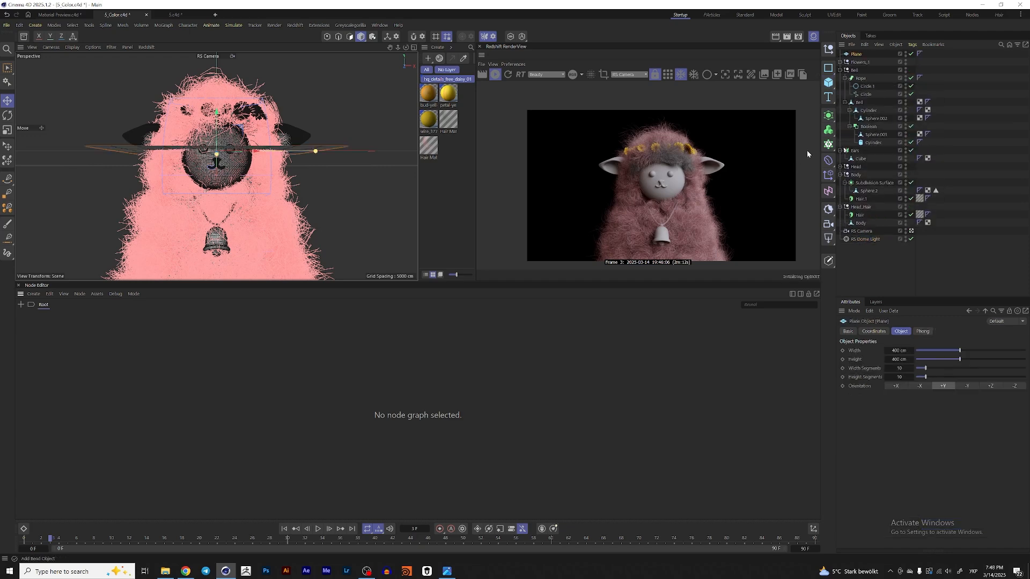
pyautogui.click(656, 77)
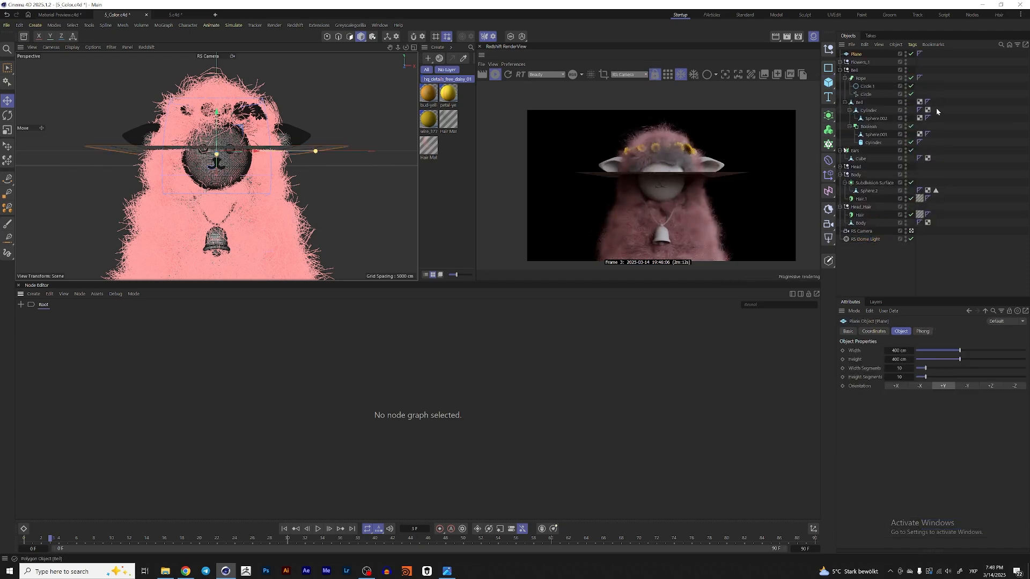
pyautogui.click(911, 232)
# Step: Rotate the new plane upright so that it faces the front of the sheep
pyautogui.keyDown('alt'); pyautogui.moveTo(210, 161); pyautogui.dragTo(112, 165); pyautogui.keyUp('alt')
pyautogui.scroll(4, 268, 169)
pyautogui.press('r')
pyautogui.press('e')
pyautogui.hotkey('ctrl', 'z')
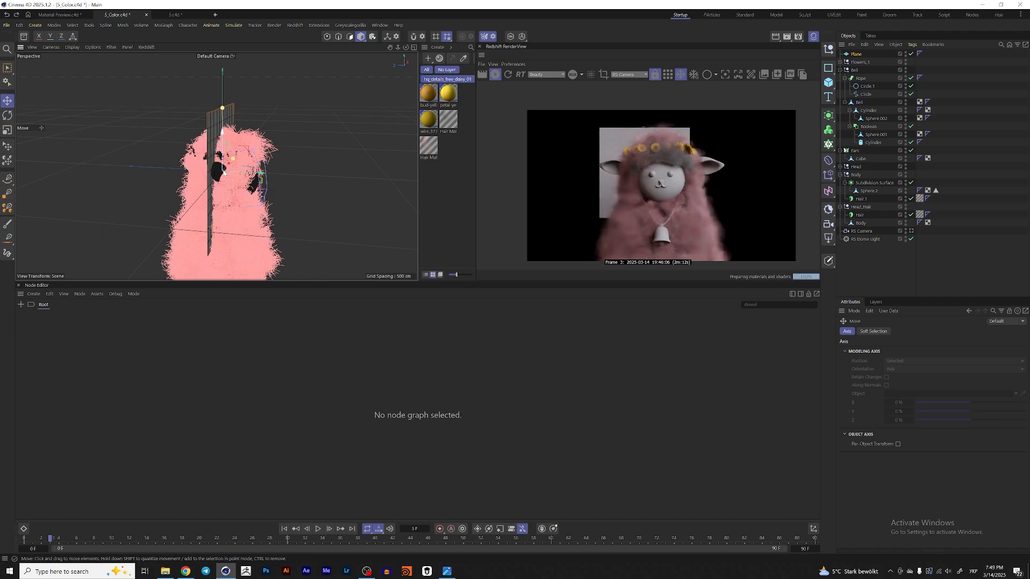
# Step: Place the plane behind the sheep and enlarge it to about 2190 by 900 cm as a backdrop
pyautogui.moveTo(256, 174)
pyautogui.mouseDown()
pyautogui.moveTo(102, 170)
pyautogui.moveTo(171, 157)
pyautogui.moveTo(222, 190)
pyautogui.moveTo(269, 186)
pyautogui.mouseUp()
pyautogui.press('t')
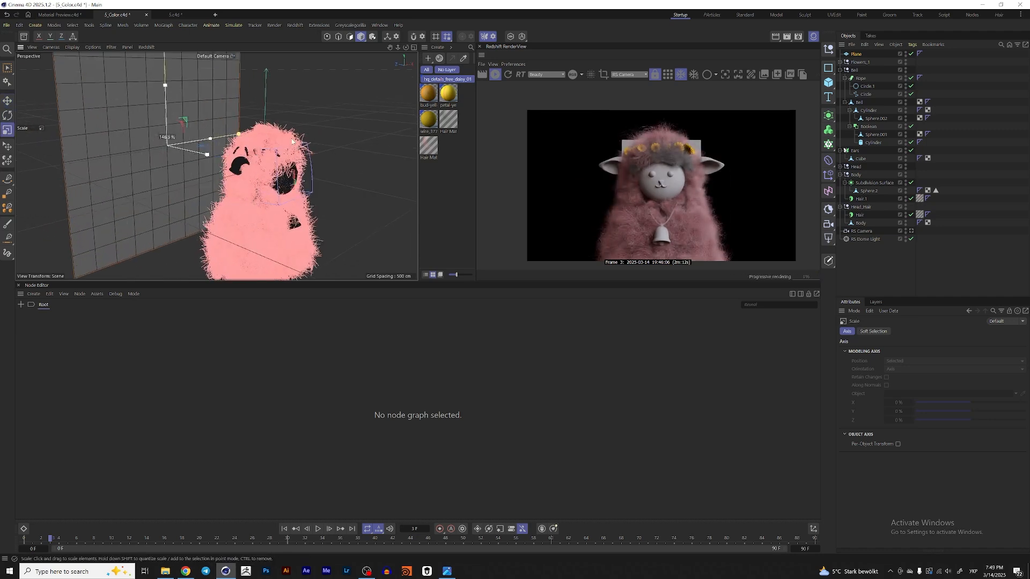
pyautogui.press('e')
pyautogui.moveTo(239, 135); pyautogui.dragTo(310, 123)
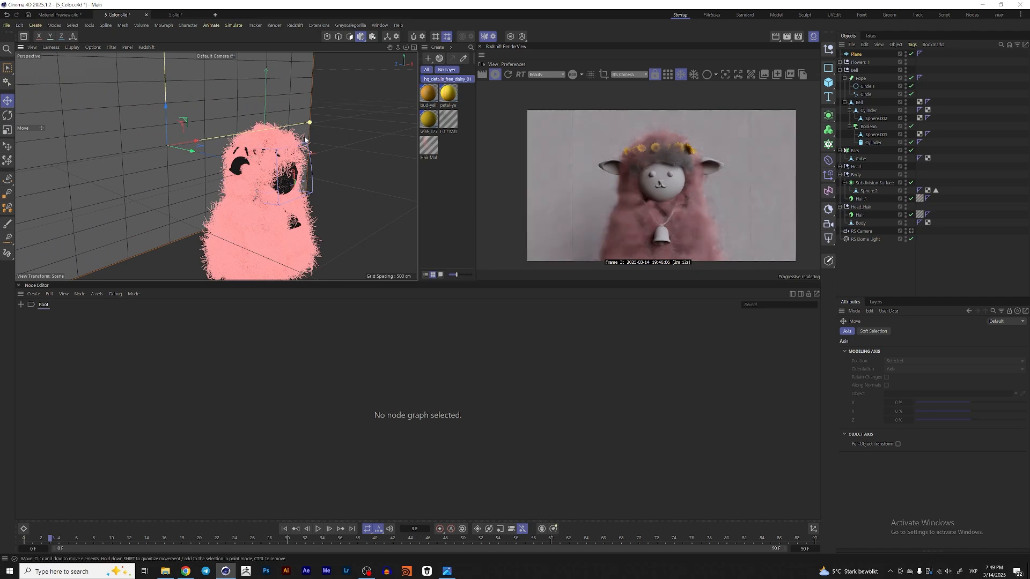
# Step: Create a Redshift standard material and rename it BG
pyautogui.click(427, 59)
pyautogui.click(512, 91)
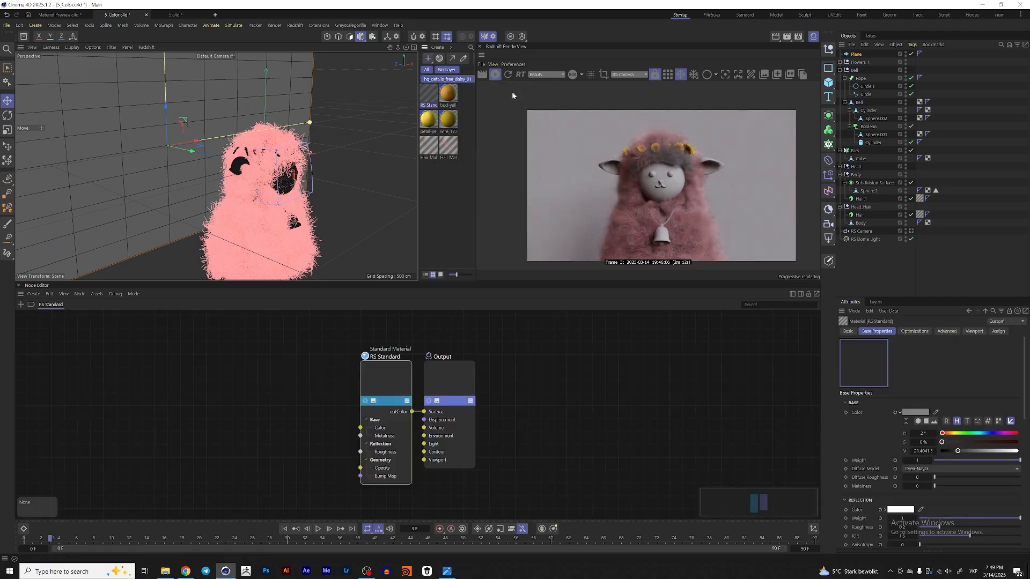
pyautogui.write('ил')
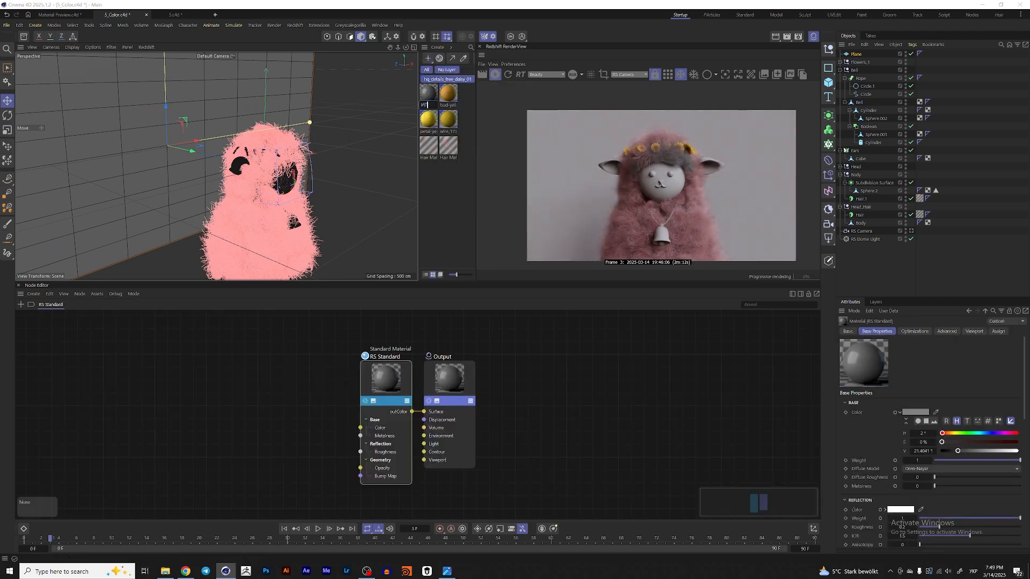
pyautogui.press('Return')
pyautogui.hotkey('alt', 'shift')
pyautogui.doubleClick(425, 105)
pyautogui.write('BG')
pyautogui.press('Return')
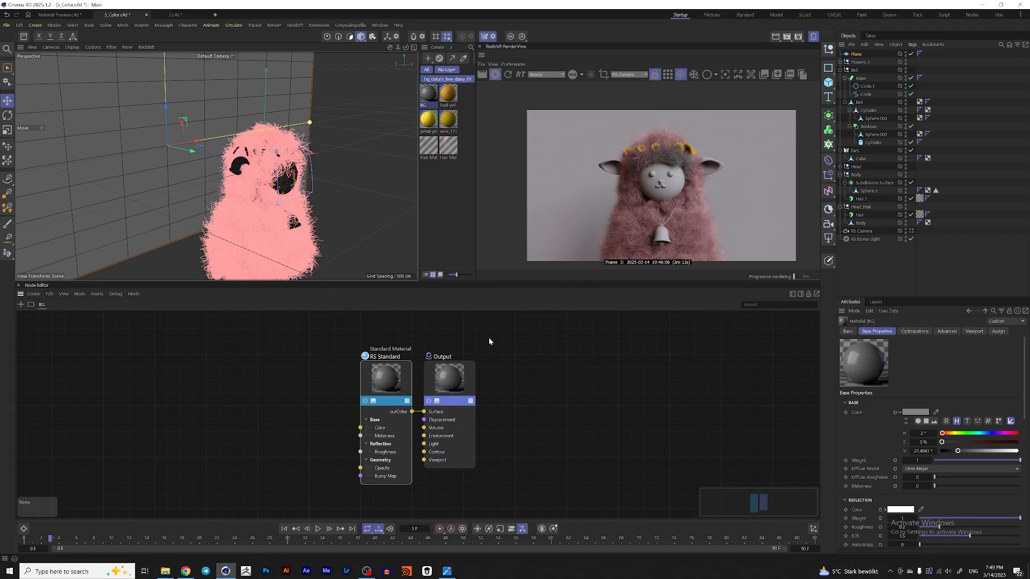
# Step: Rename the backdrop plane BG and assign the BG material to it
pyautogui.doubleClick(857, 54)
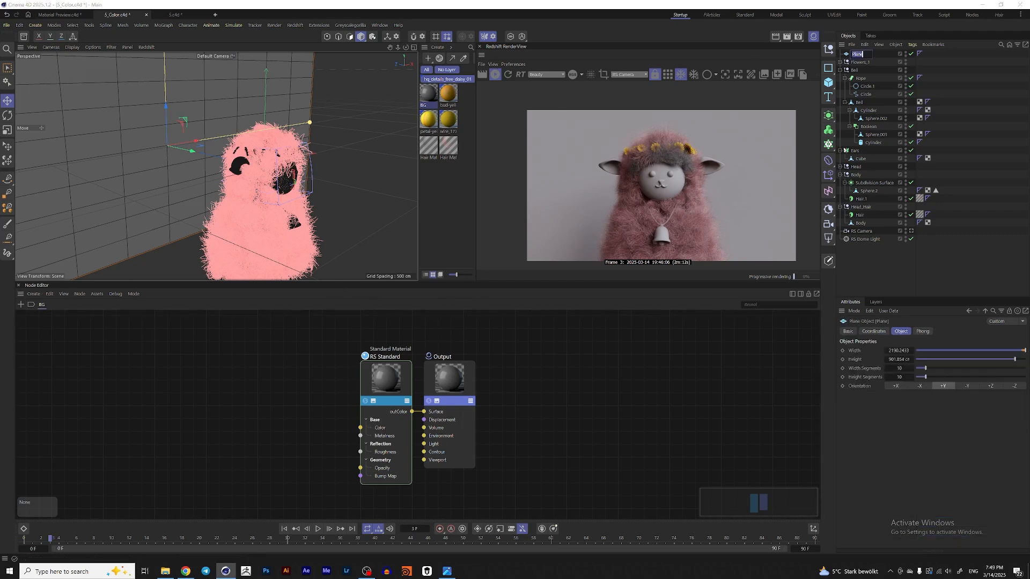
pyautogui.write('BG')
pyautogui.press('Return')
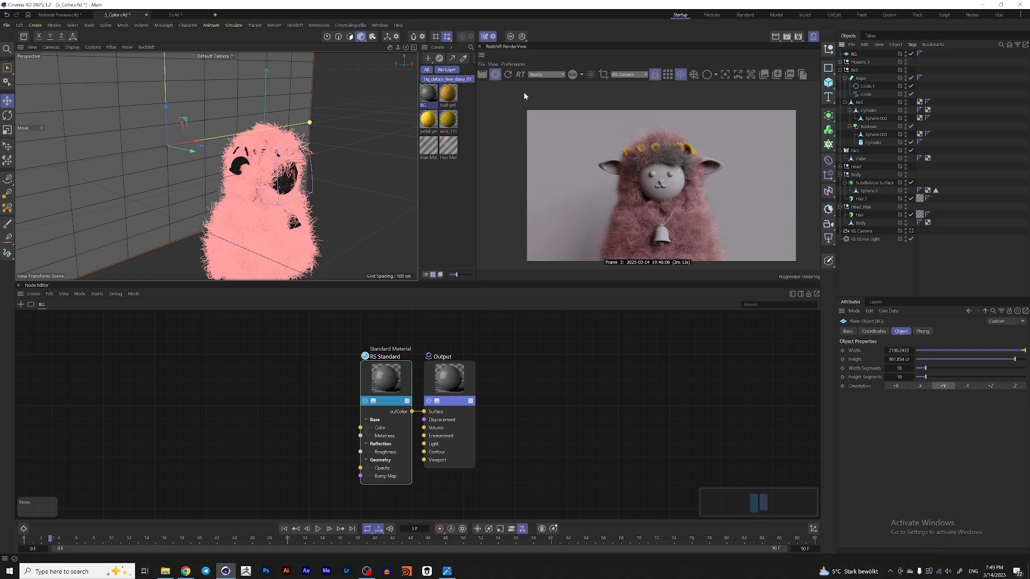
pyautogui.moveTo(428, 94); pyautogui.dragTo(856, 54)
# Step: Set the BG material's base color value to 50% and its reflection roughness to 0.3
pyautogui.click(432, 97)
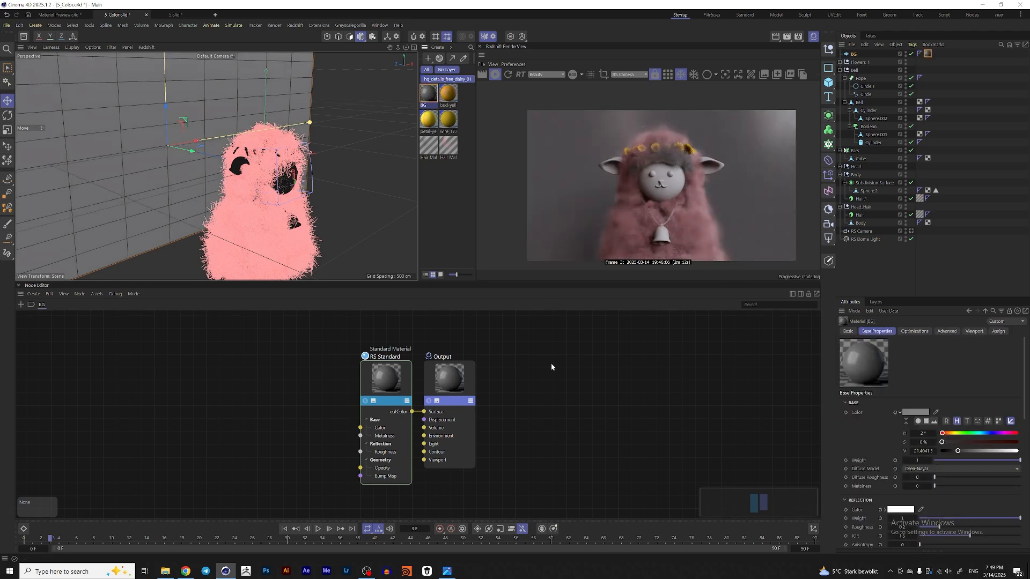
pyautogui.click(391, 379)
pyautogui.click(923, 390)
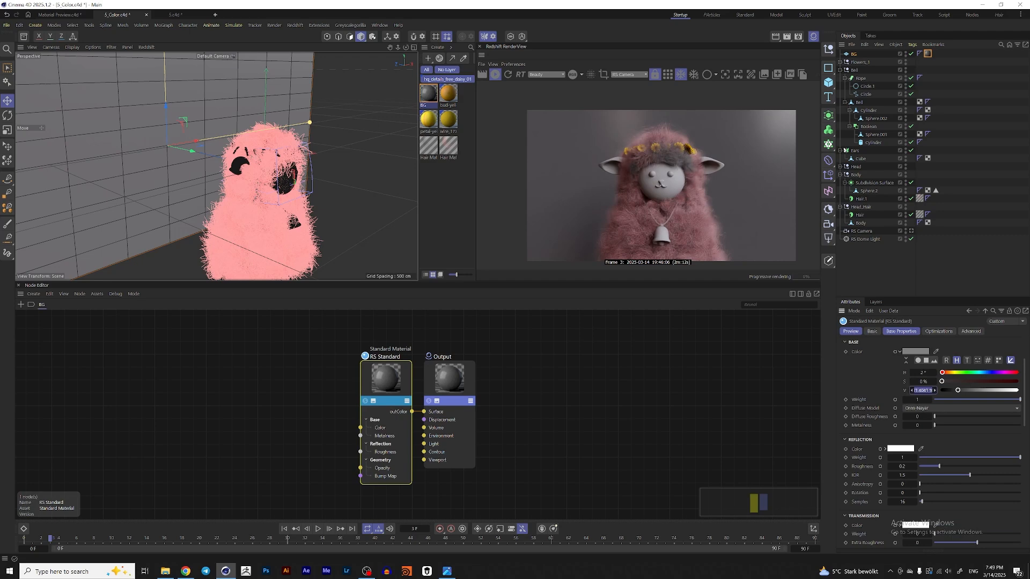
pyautogui.write('50')
pyautogui.press('Return')
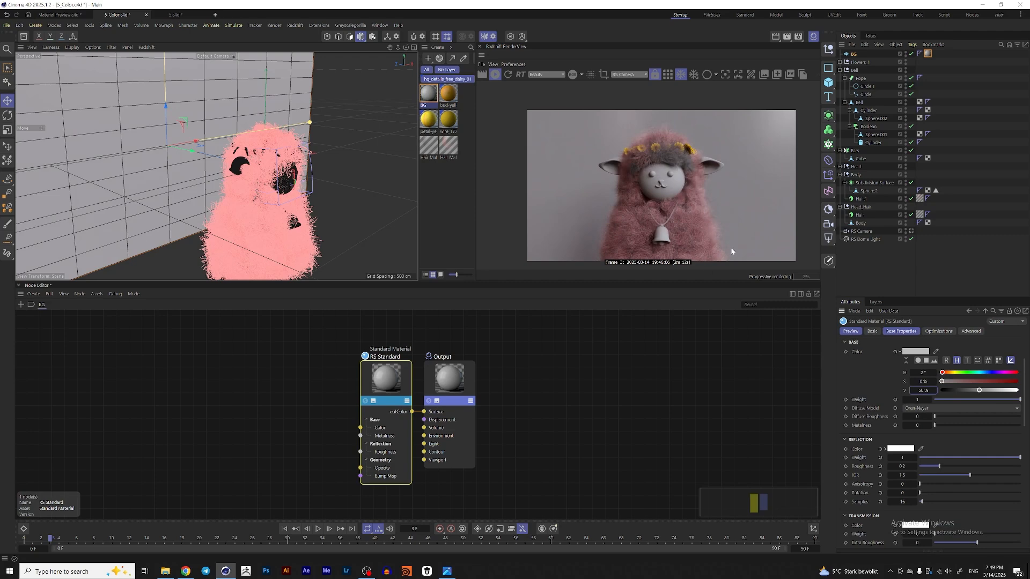
pyautogui.click(906, 466)
pyautogui.press('Return')
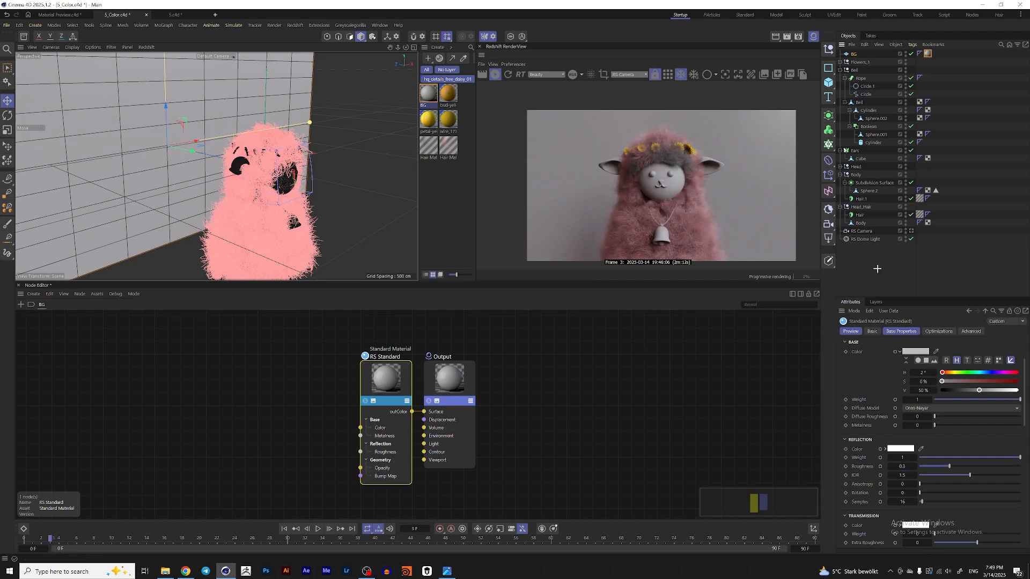
# Step: Exclude the BG plane from the illumination of the RS Dome Light
pyautogui.scroll(-5, 322, 161)
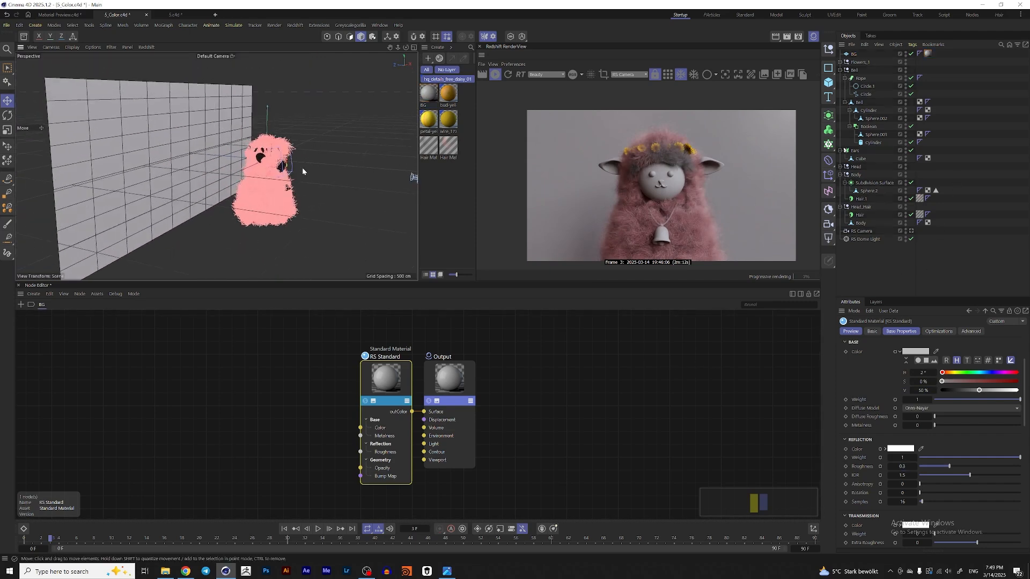
pyautogui.click(871, 239)
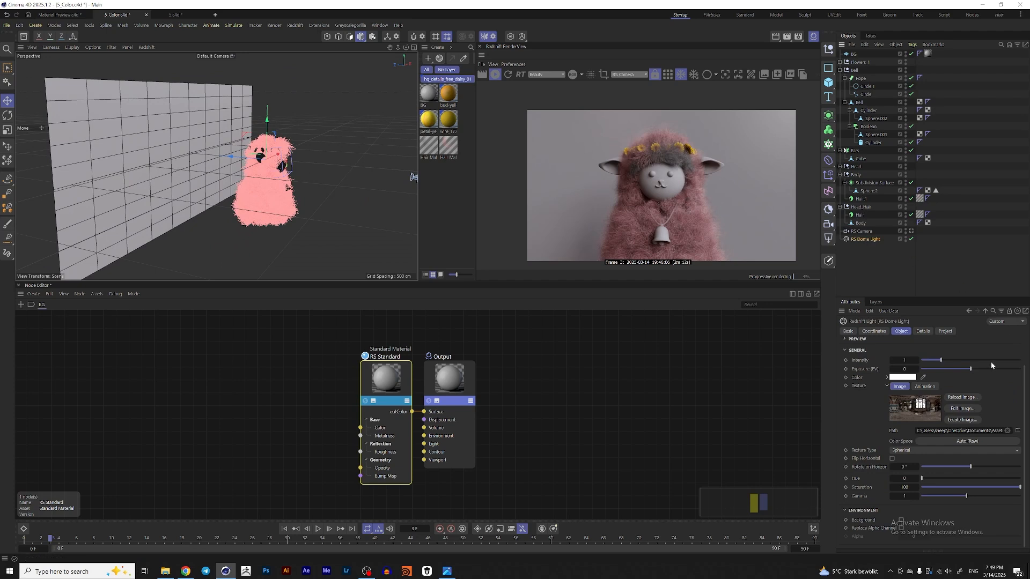
pyautogui.click(947, 332)
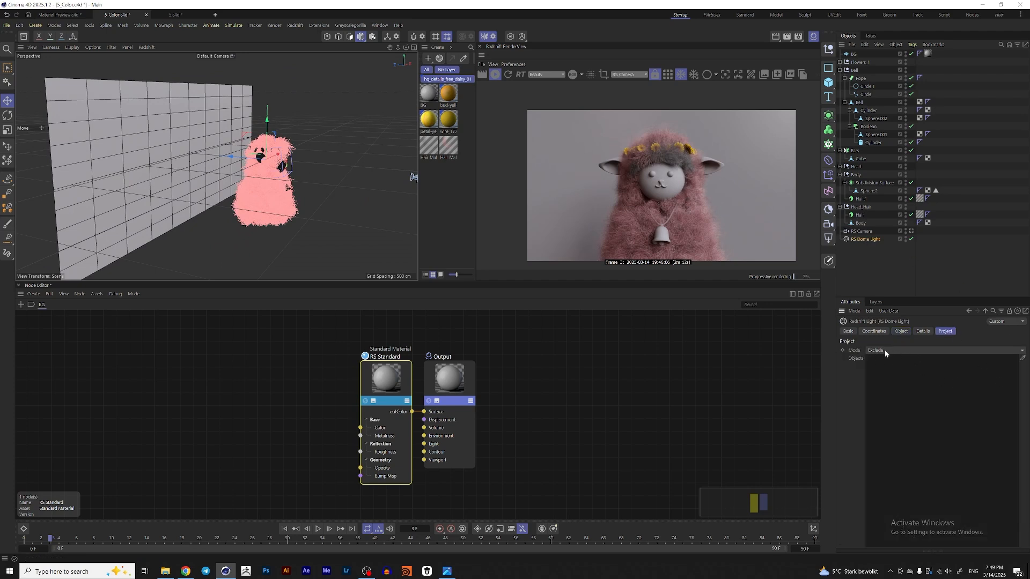
pyautogui.moveTo(854, 55); pyautogui.dragTo(907, 385)
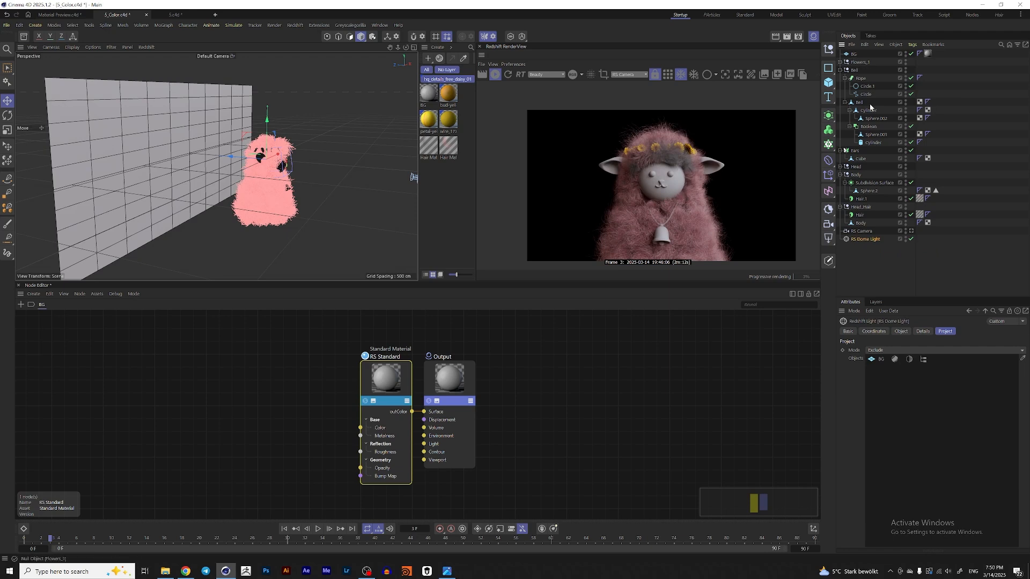
# Step: Rename the dome light Main Domelight, then duplicate it and name the copy BG DomeLight
pyautogui.doubleClick(864, 239)
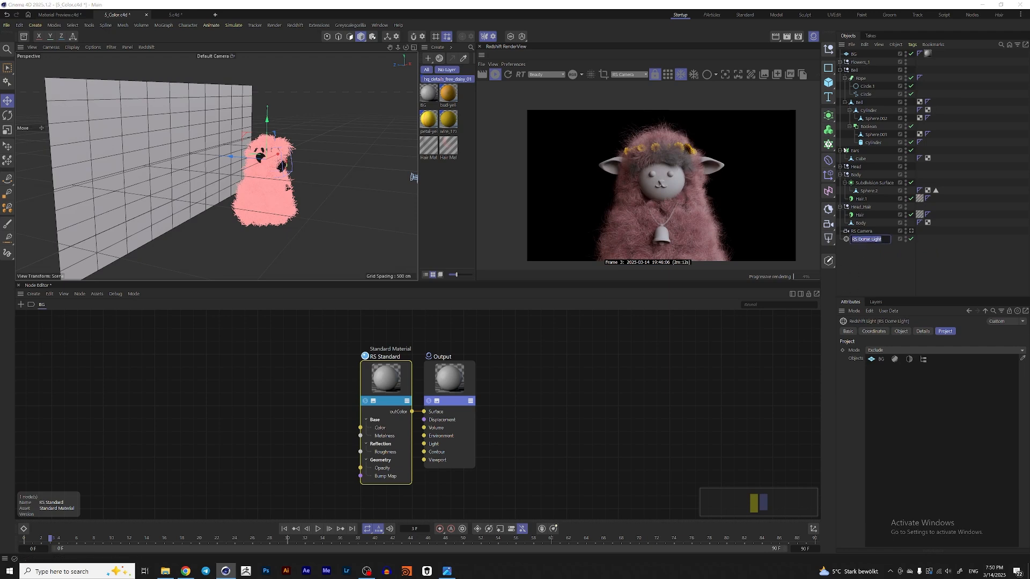
pyautogui.write('Main Domelight')
pyautogui.press('Return')
pyautogui.keyDown('ctrl'); pyautogui.moveTo(865, 239); pyautogui.dragTo(869, 250); pyautogui.keyUp('ctrl')
pyautogui.doubleClick(869, 247)
pyautogui.write('BG')
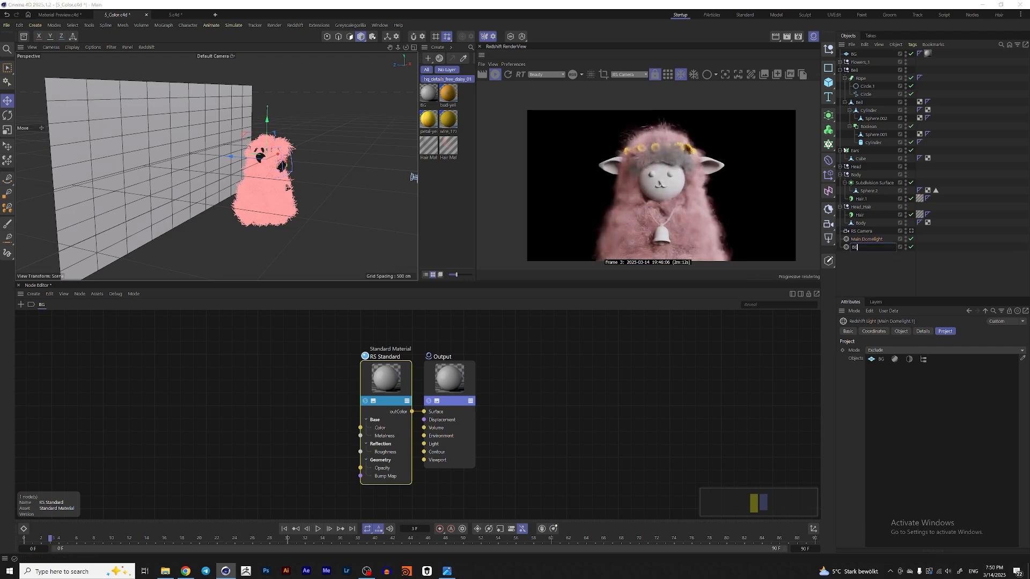
pyautogui.write(' Domel')
pyautogui.press('Return')
# Step: Make the BG DomeLight include only the BG plane and set its exposure to -1
pyautogui.click(880, 350)
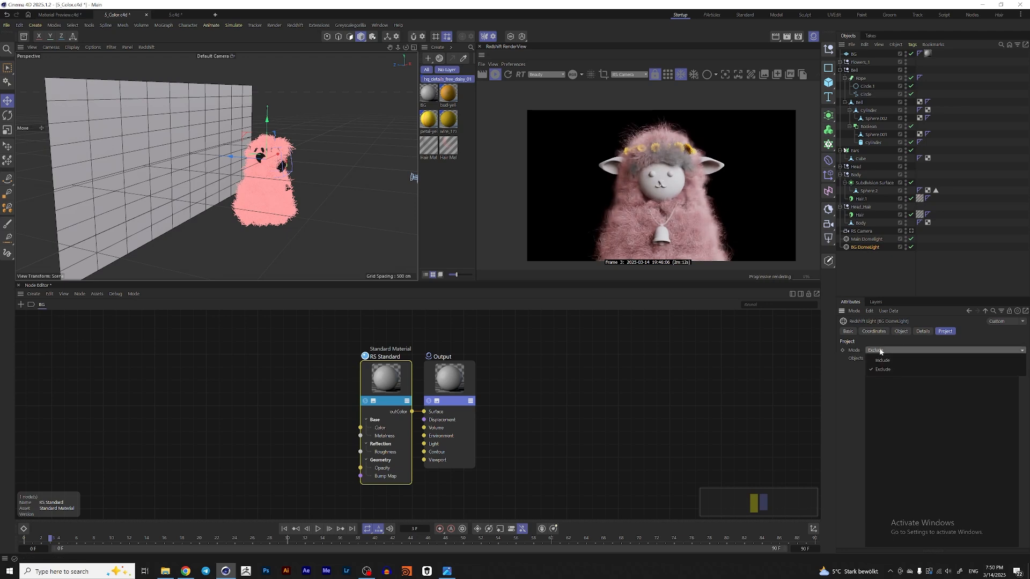
pyautogui.click(882, 360)
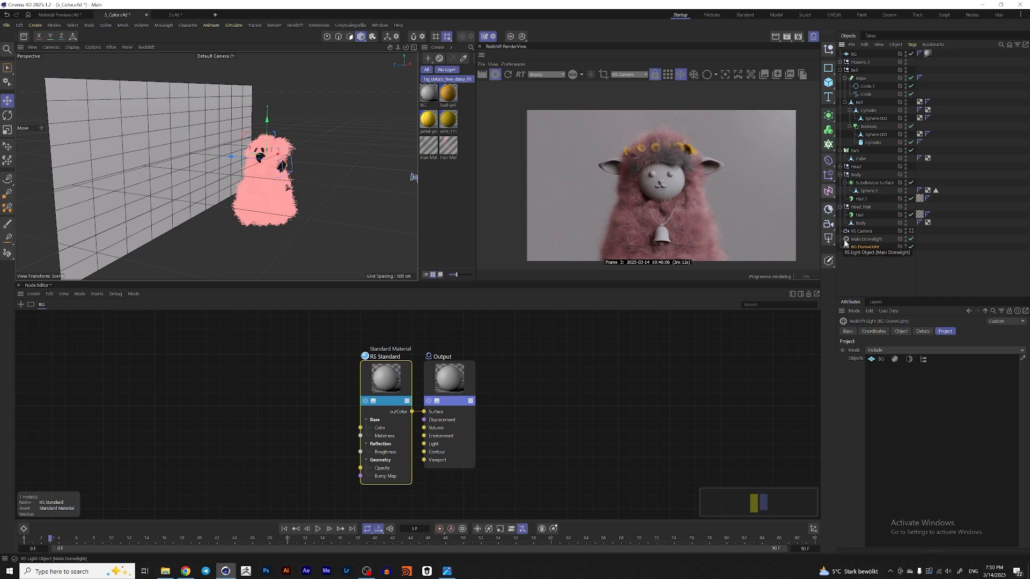
pyautogui.click(901, 330)
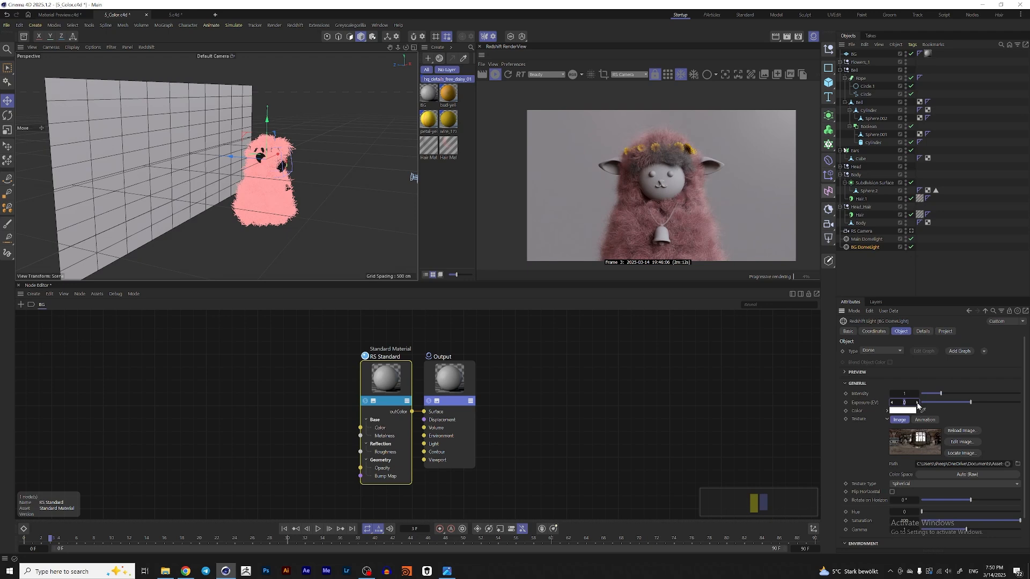
pyautogui.press('Return')
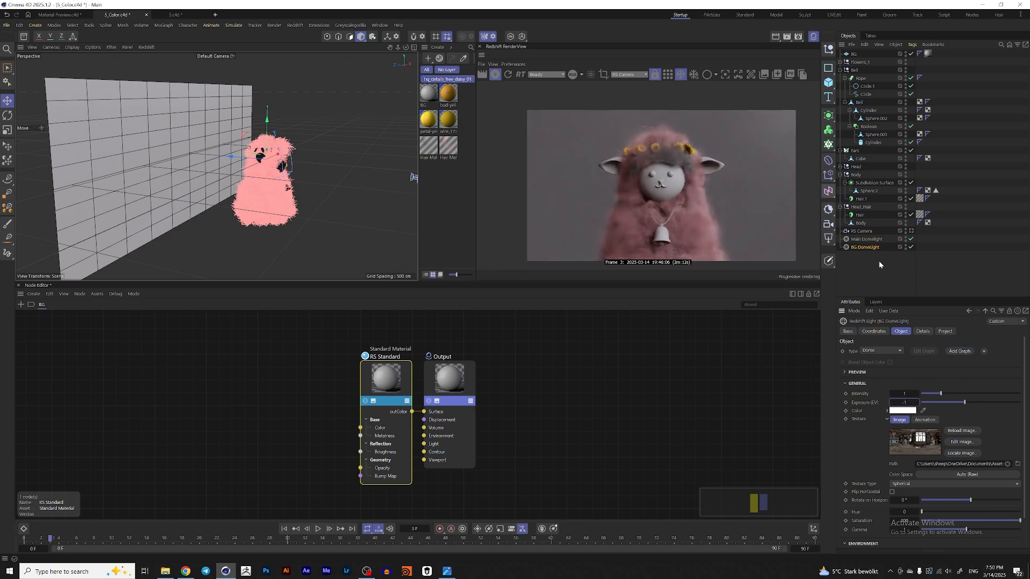
# Step: Set the Main Domelight's exposure to -3
pyautogui.click(866, 239)
pyautogui.press('Return')
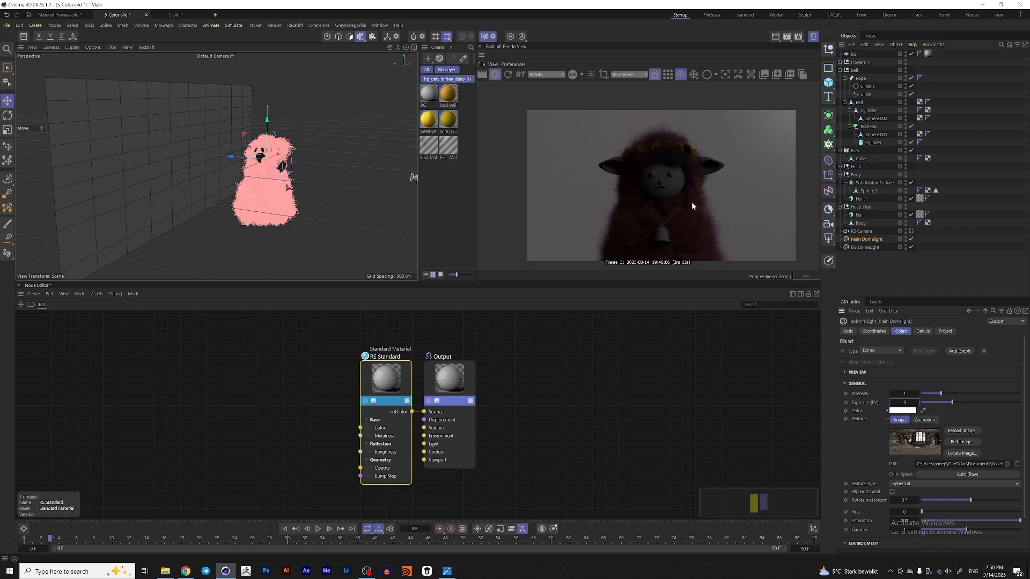
pyautogui.scroll(2, 690, 201)
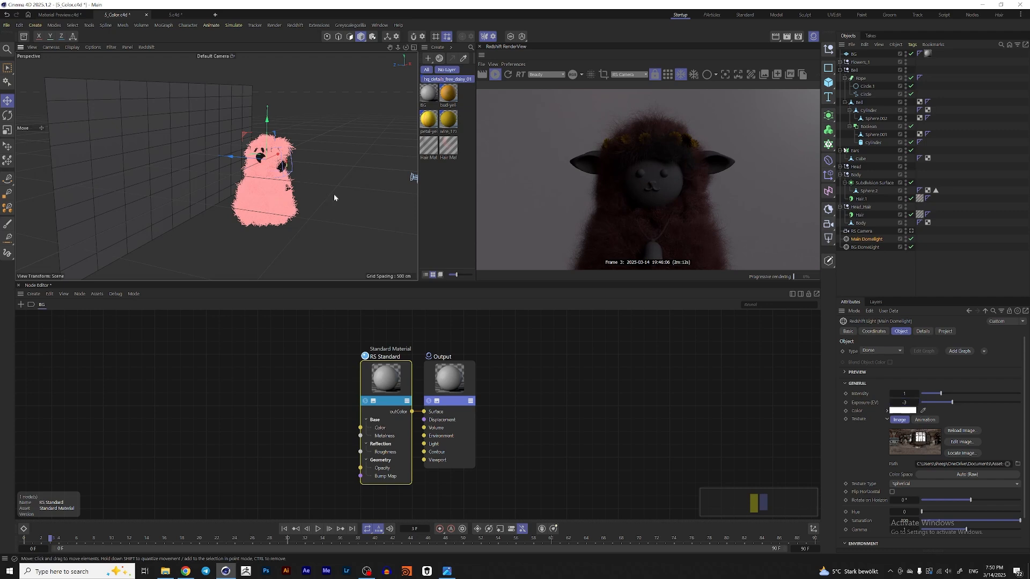
# Step: Create another Redshift standard material and rename it EYES
pyautogui.keyDown('alt'); pyautogui.moveTo(335, 198); pyautogui.dragTo(306, 185); pyautogui.keyUp('alt')
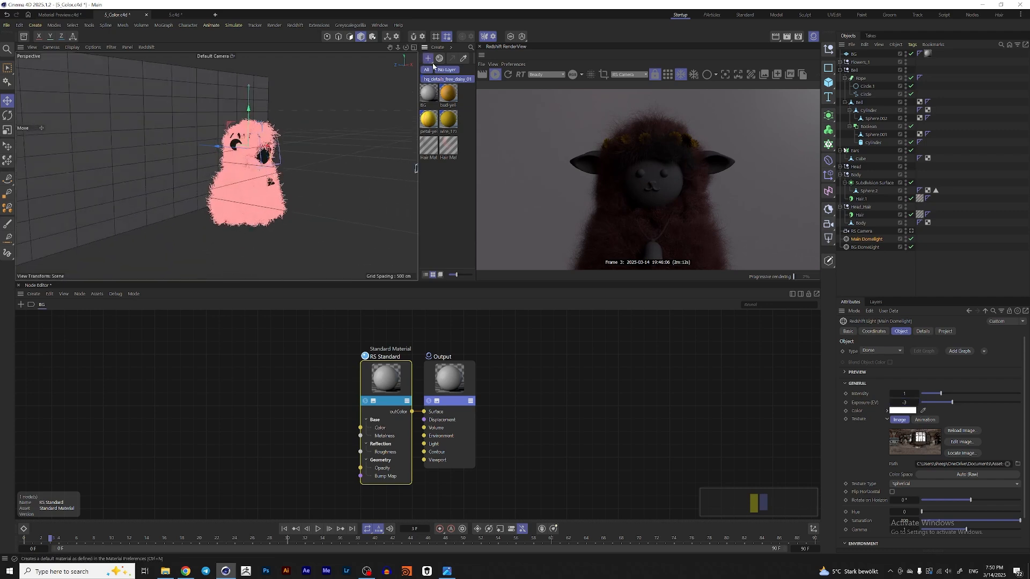
pyautogui.click(429, 60)
pyautogui.click(525, 89)
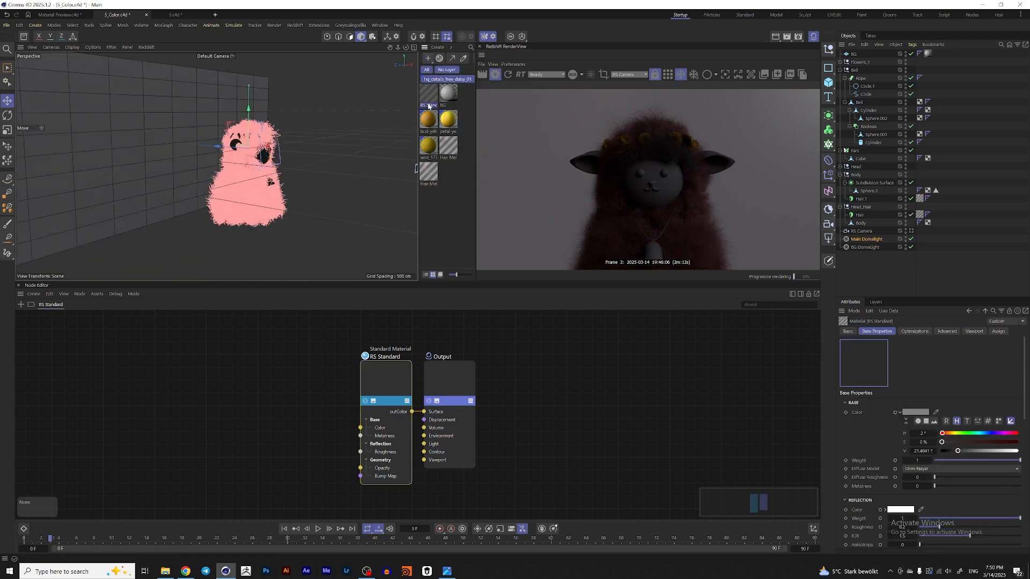
pyautogui.doubleClick(429, 106)
pyautogui.write('EYES')
pyautogui.press('Return')
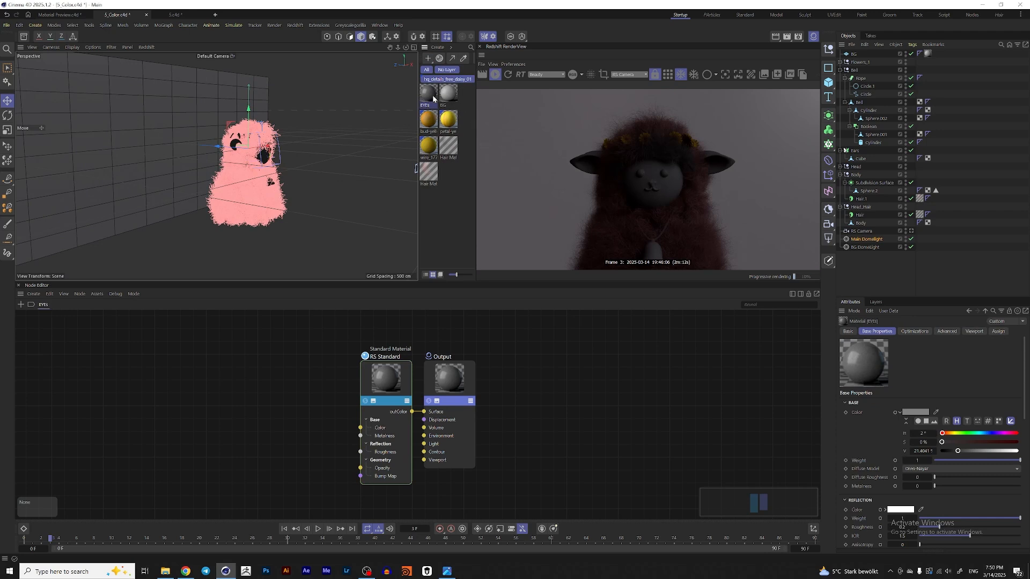
# Step: Expand the Head group and assign the EYES material to the eyes and to the nose-and-mouth object
pyautogui.moveTo(433, 98)
pyautogui.mouseDown()
pyautogui.moveTo(552, 103)
pyautogui.moveTo(902, 190)
pyautogui.moveTo(484, 94)
pyautogui.moveTo(428, 96)
pyautogui.mouseUp()
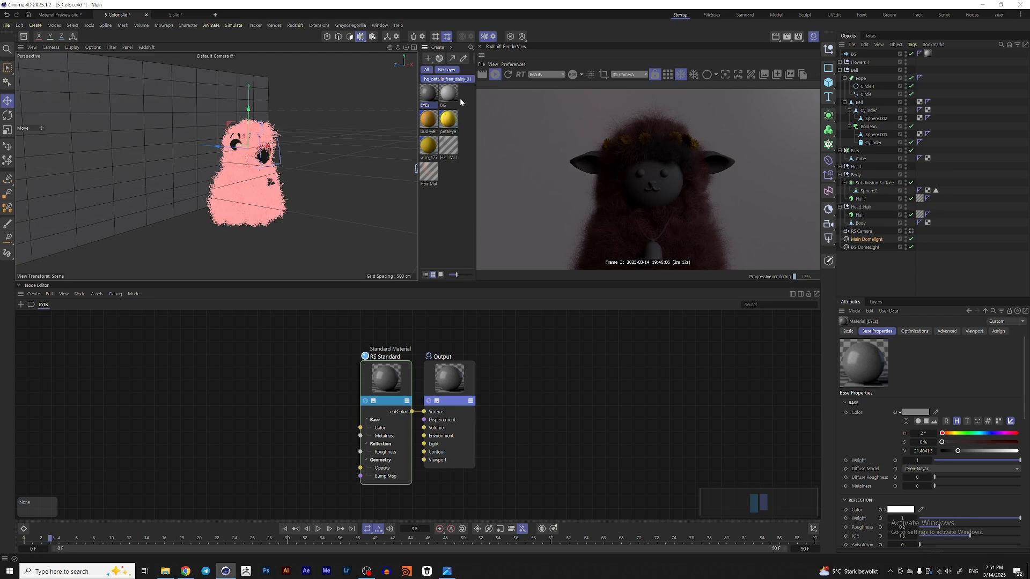
pyautogui.click(839, 167)
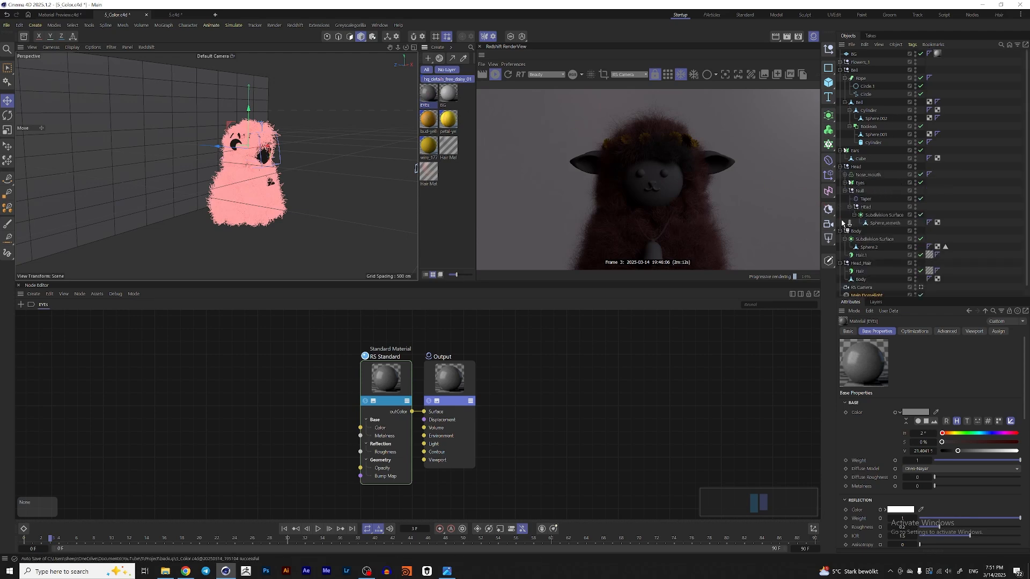
pyautogui.moveTo(841, 221); pyautogui.dragTo(862, 183)
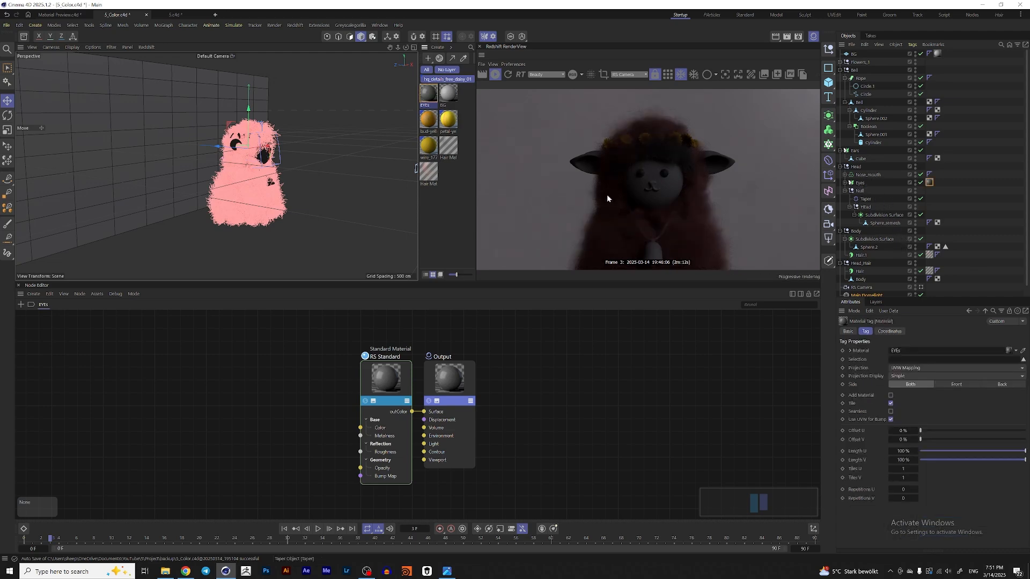
pyautogui.moveTo(430, 92); pyautogui.dragTo(878, 177)
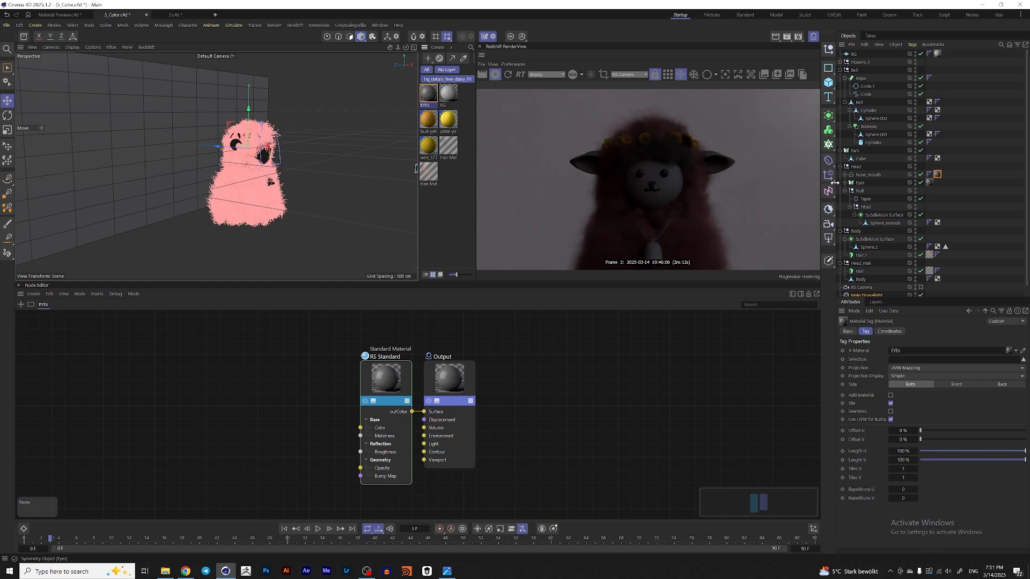
# Step: Make the EYES material's base color pure black by lowering its value to 0%
pyautogui.click(428, 94)
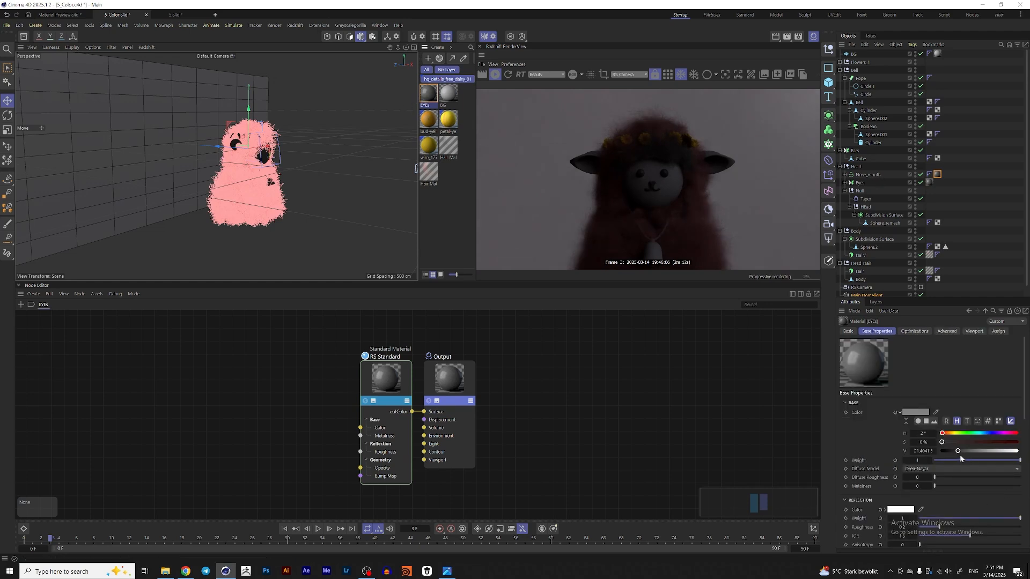
pyautogui.moveTo(959, 451); pyautogui.dragTo(939, 451)
pyautogui.scroll(-3, 1024, 432)
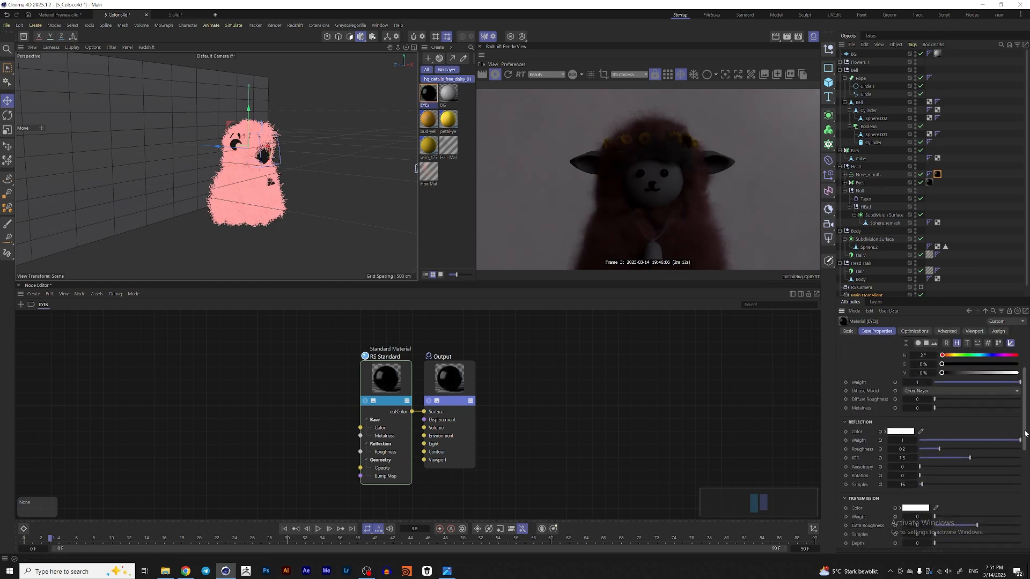
pyautogui.scroll(3, 1025, 432)
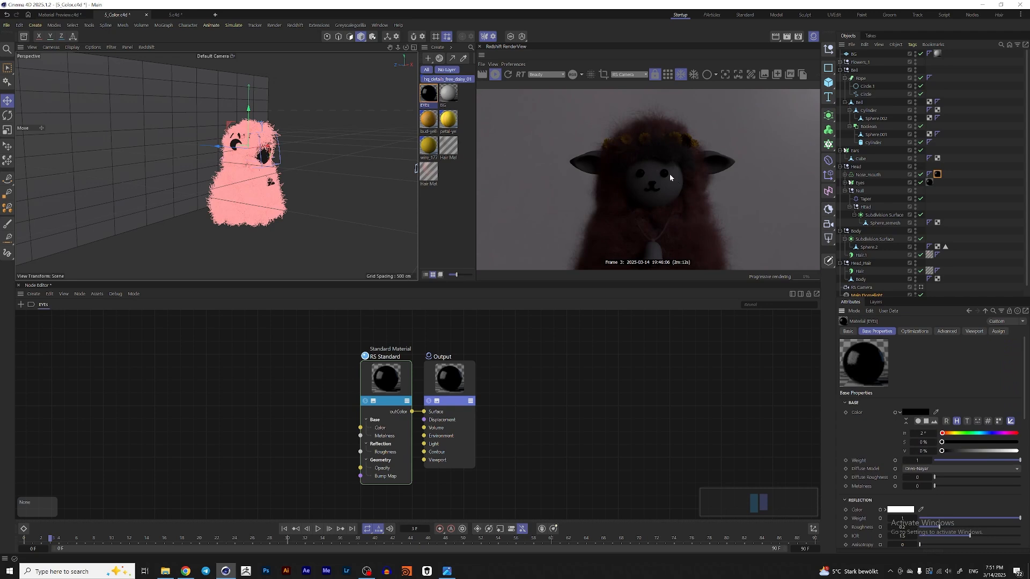
pyautogui.scroll(4, 670, 158)
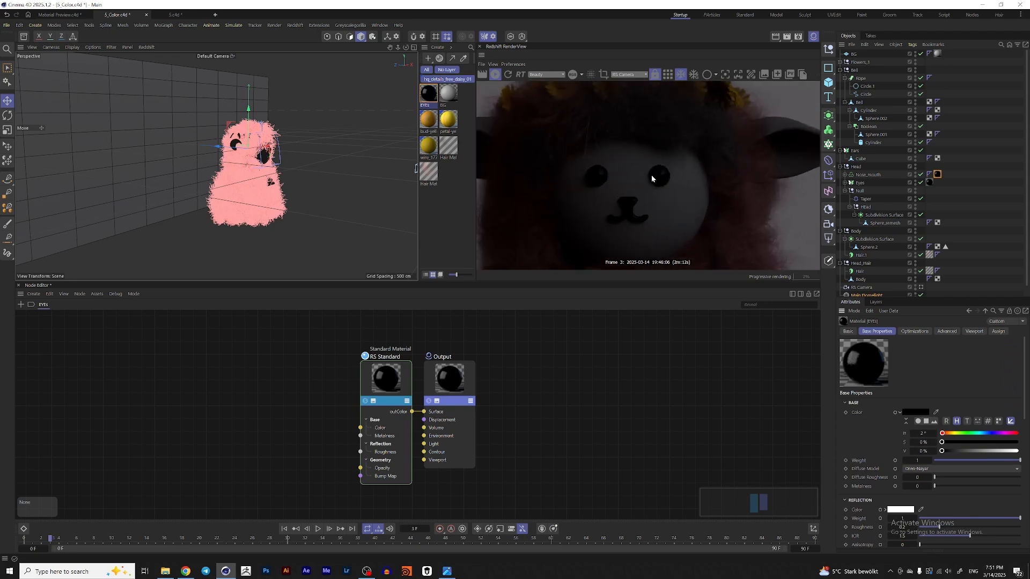
# Step: Set the EYES material's reflection roughness to 0.1
pyautogui.scroll(-4, 914, 515)
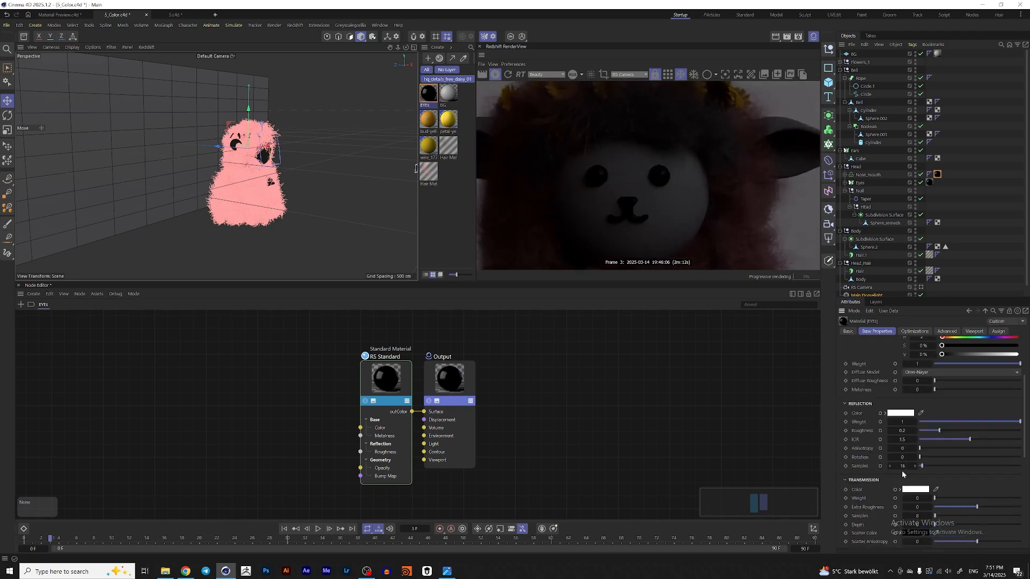
pyautogui.click(903, 430)
pyautogui.write('0.1')
pyautogui.press('Return')
pyautogui.scroll(-4, 656, 183)
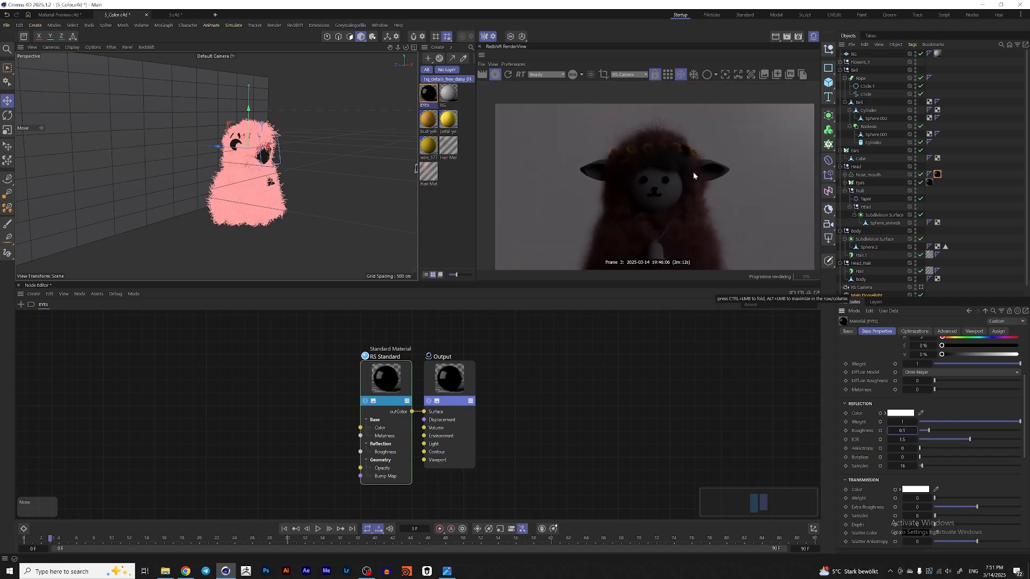
pyautogui.scroll(-3, 677, 173)
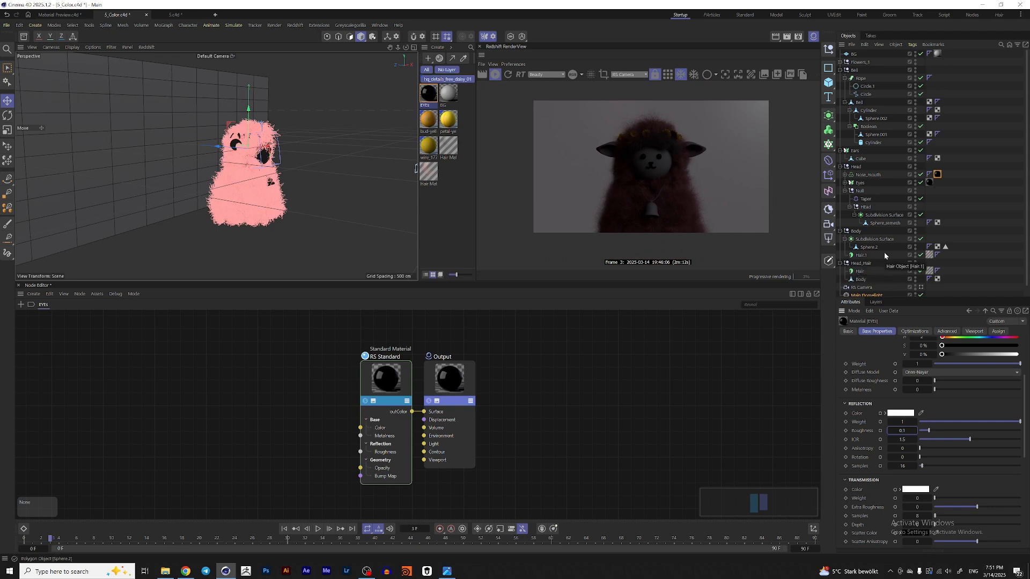
# Step: Add a Redshift area light to the scene
pyautogui.scroll(-1, 885, 226)
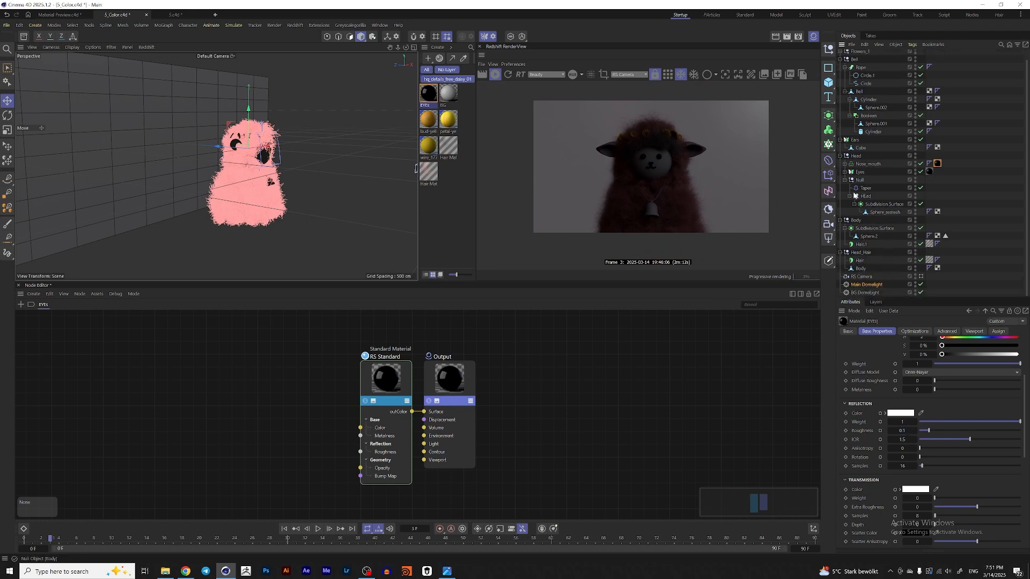
pyautogui.click(828, 238)
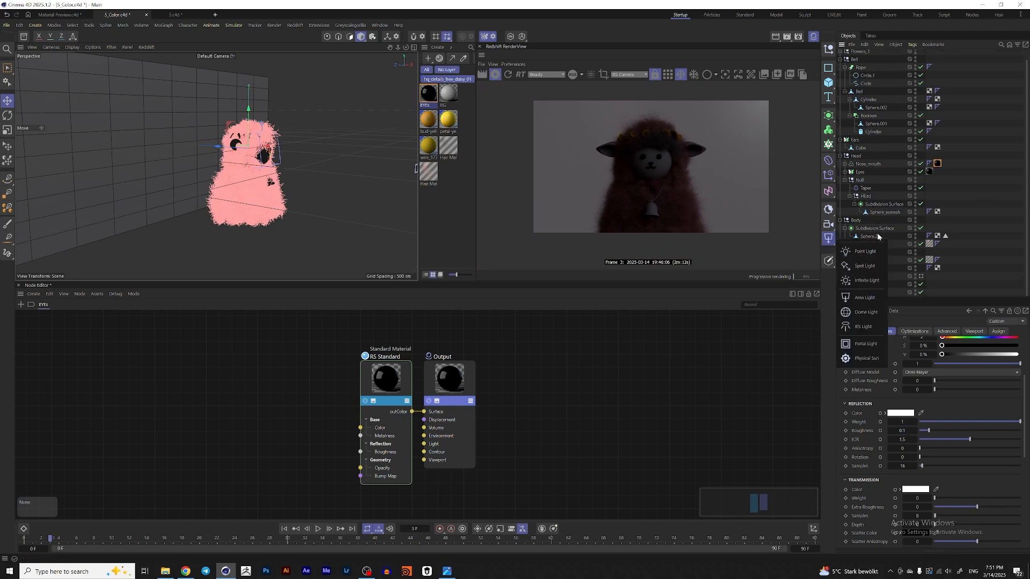
pyautogui.click(864, 297)
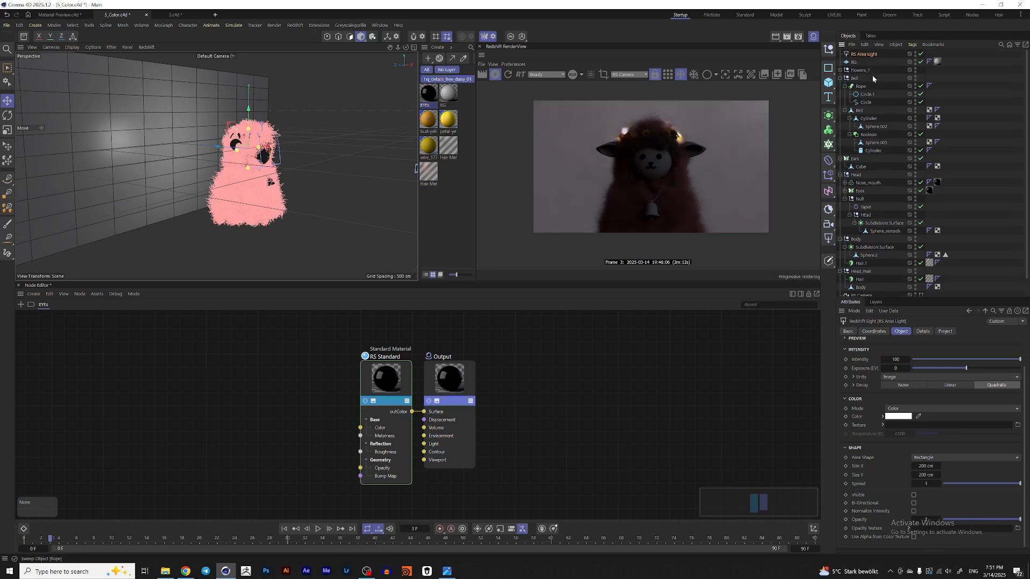
pyautogui.press('e')
pyautogui.keyDown('alt'); pyautogui.moveTo(237, 169); pyautogui.dragTo(286, 169, button='middle'); pyautogui.keyUp('alt')
pyautogui.keyDown('alt'); pyautogui.moveTo(285, 169); pyautogui.dragTo(312, 188, button='right'); pyautogui.keyUp('alt')
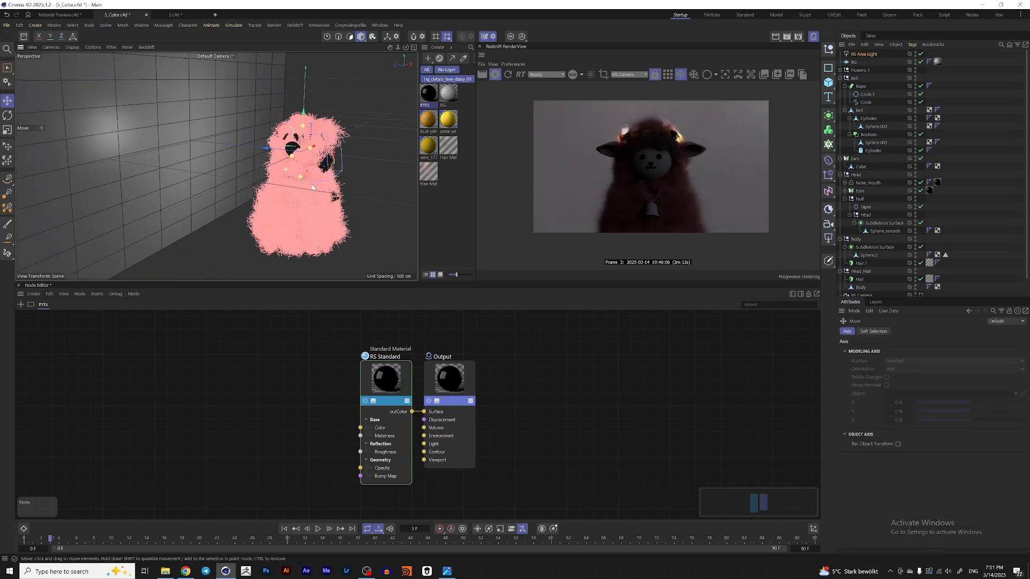
pyautogui.keyDown('alt'); pyautogui.moveTo(313, 188); pyautogui.dragTo(300, 182); pyautogui.keyUp('alt')
# Step: Rename the new area light BG and place it between the sheep and the backdrop, narrowed to about 101 cm
pyautogui.doubleClick(865, 54)
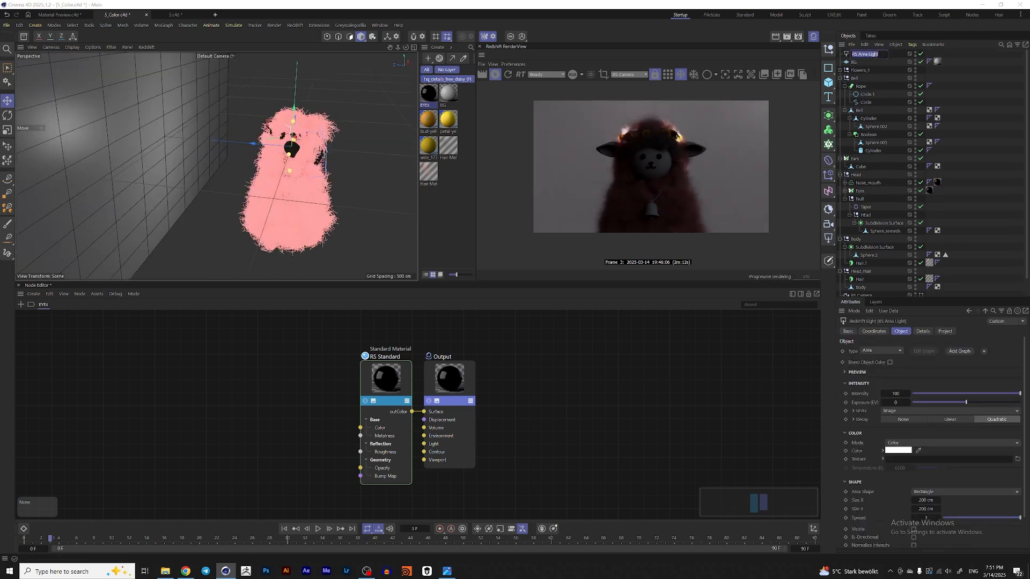
pyautogui.write('BG')
pyautogui.press('Return')
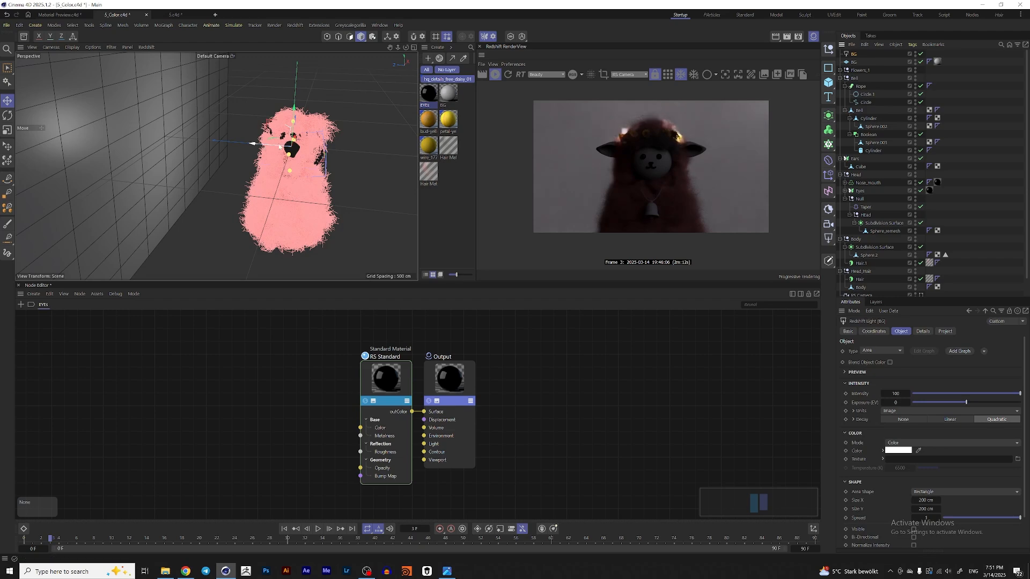
pyautogui.moveTo(280, 146); pyautogui.dragTo(215, 143)
pyautogui.moveTo(288, 162)
pyautogui.keyDown('alt'); pyautogui.mouseDown()
pyautogui.moveTo(346, 165)
pyautogui.moveTo(283, 164)
pyautogui.mouseUp(); pyautogui.keyUp('alt')
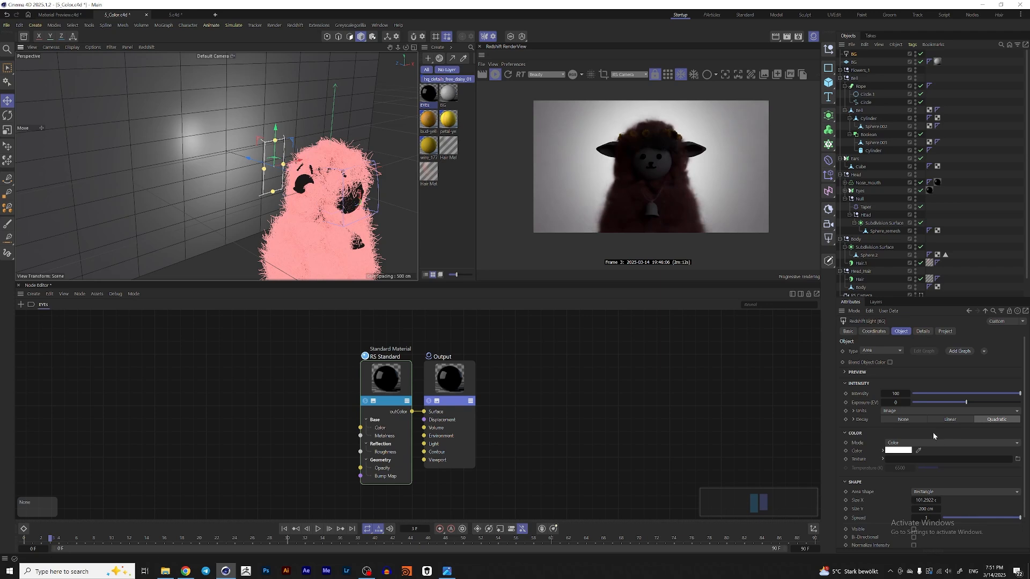
# Step: Set the BG light's intensity to 50 and switch its color mode to Temperature at about 3604 K
pyautogui.click(899, 393)
pyautogui.press('Return')
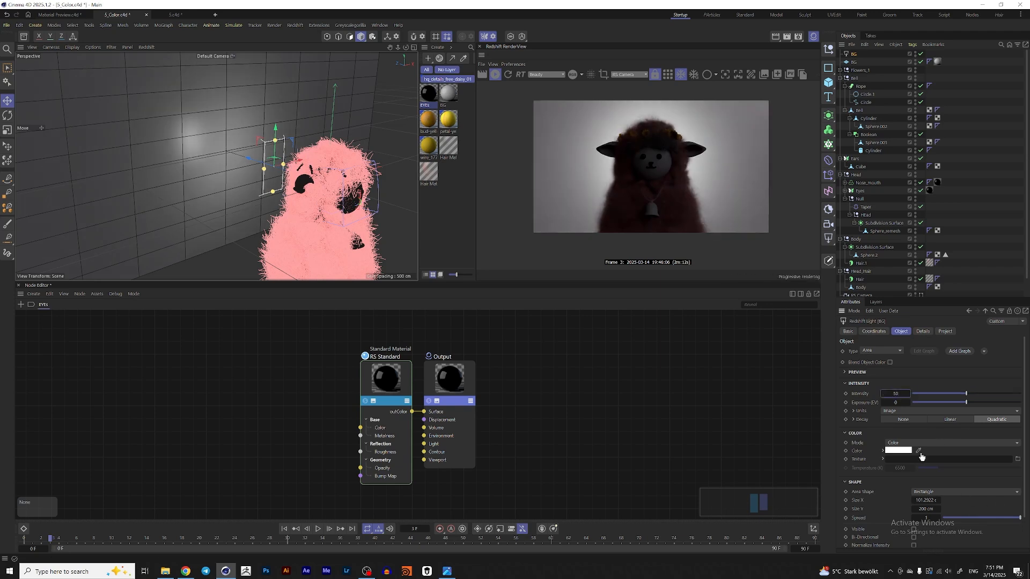
pyautogui.click(912, 443)
pyautogui.click(923, 456)
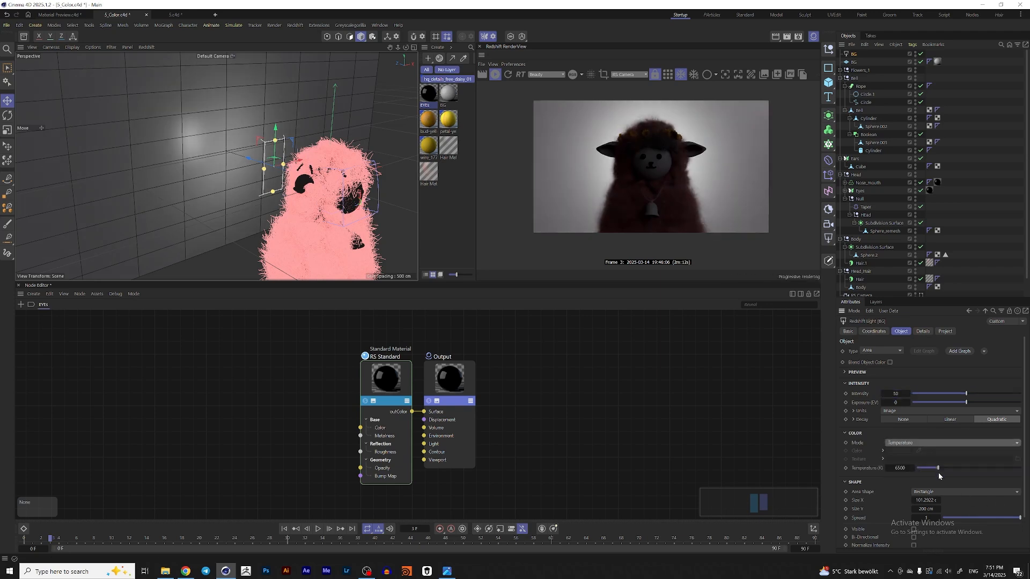
pyautogui.click(925, 468)
pyautogui.moveTo(928, 471); pyautogui.dragTo(925, 469)
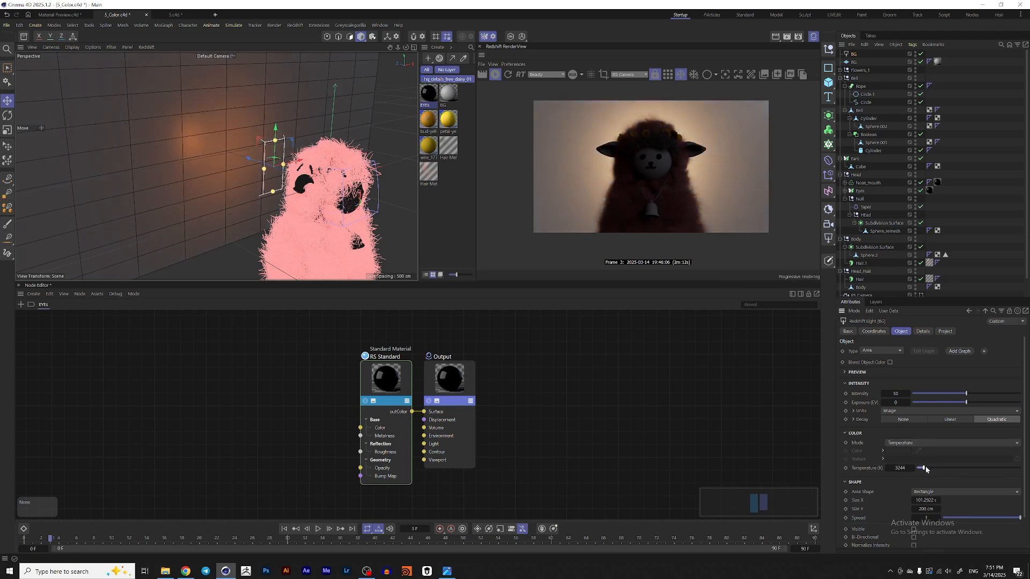
pyautogui.click(925, 468)
# Step: Move the BG backdrop plane farther behind the sheep and scale it up
pyautogui.press('e')
pyautogui.keyDown('alt'); pyautogui.moveTo(257, 155); pyautogui.dragTo(321, 155); pyautogui.keyUp('alt')
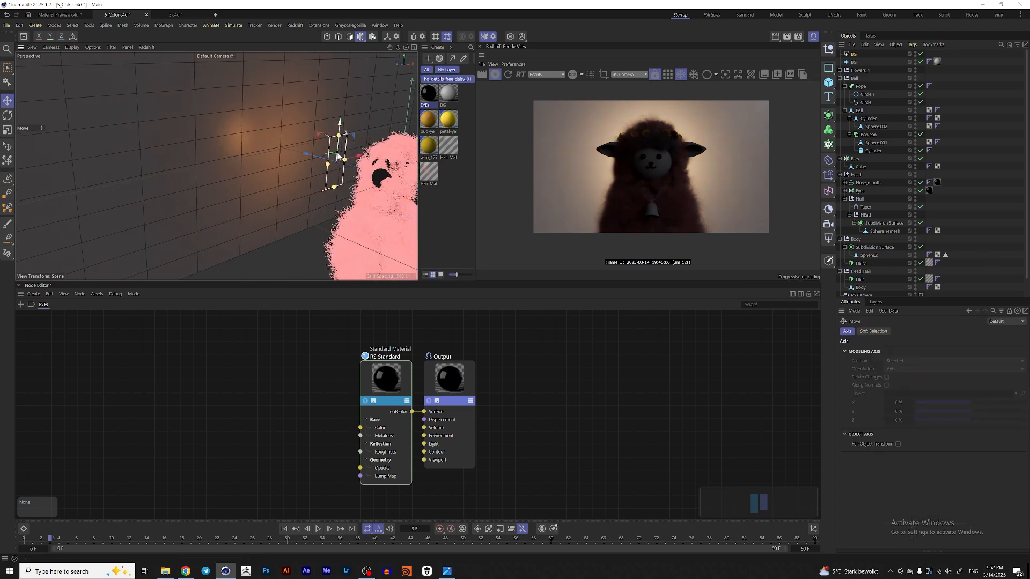
pyautogui.click(854, 62)
pyautogui.scroll(-3, 370, 167)
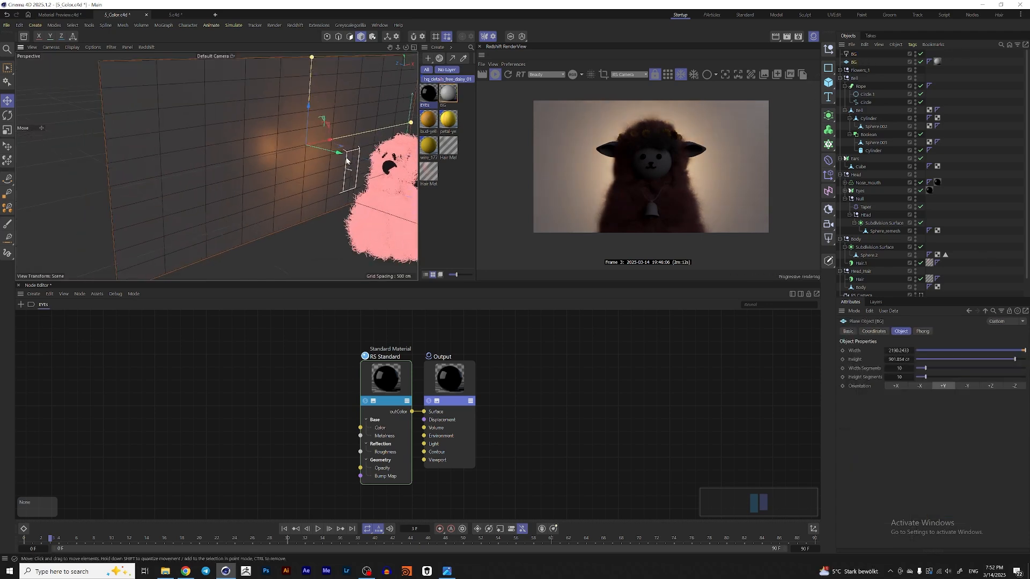
pyautogui.keyDown('alt'); pyautogui.moveTo(371, 169); pyautogui.dragTo(405, 204, button='middle'); pyautogui.keyUp('alt')
pyautogui.moveTo(371, 176); pyautogui.dragTo(328, 176)
pyautogui.press('t')
# Step: Duplicate the BG area light and move the copy in front of the sheep
pyautogui.click(853, 55)
pyautogui.press('e')
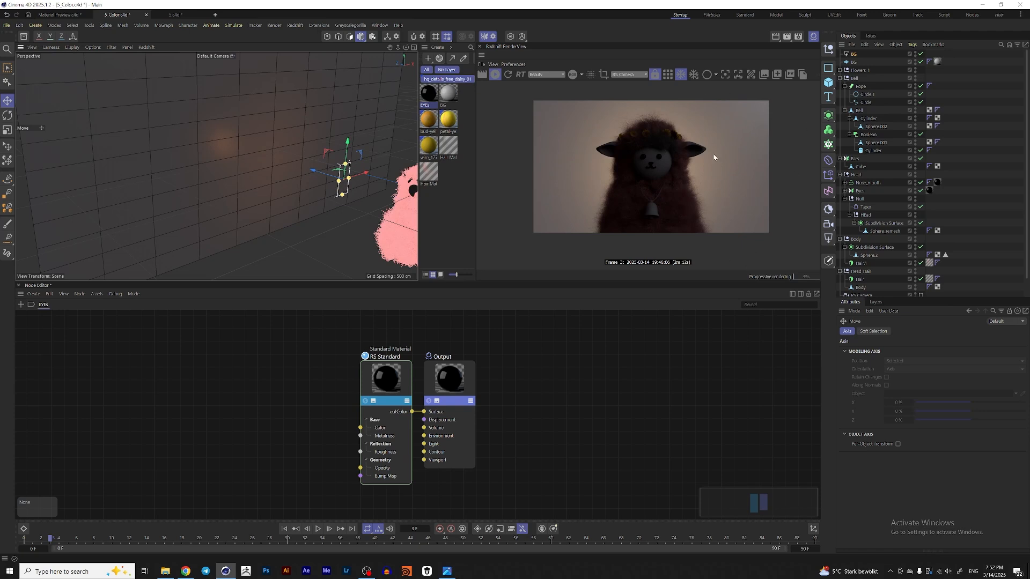
pyautogui.scroll(-4, 323, 171)
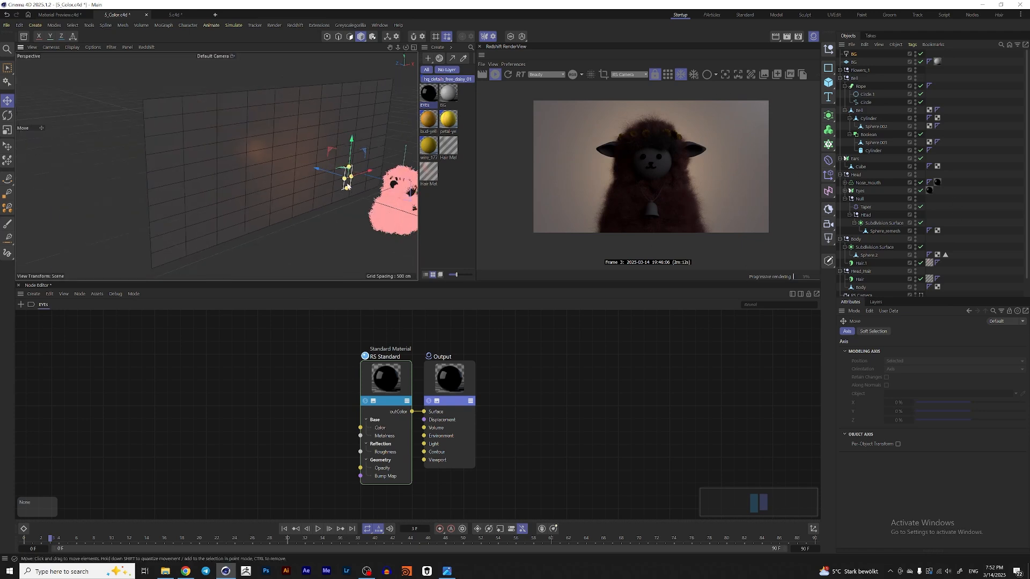
pyautogui.keyDown('alt'); pyautogui.moveTo(252, 189); pyautogui.dragTo(200, 200, button='middle'); pyautogui.keyUp('alt')
pyautogui.scroll(2, 344, 225)
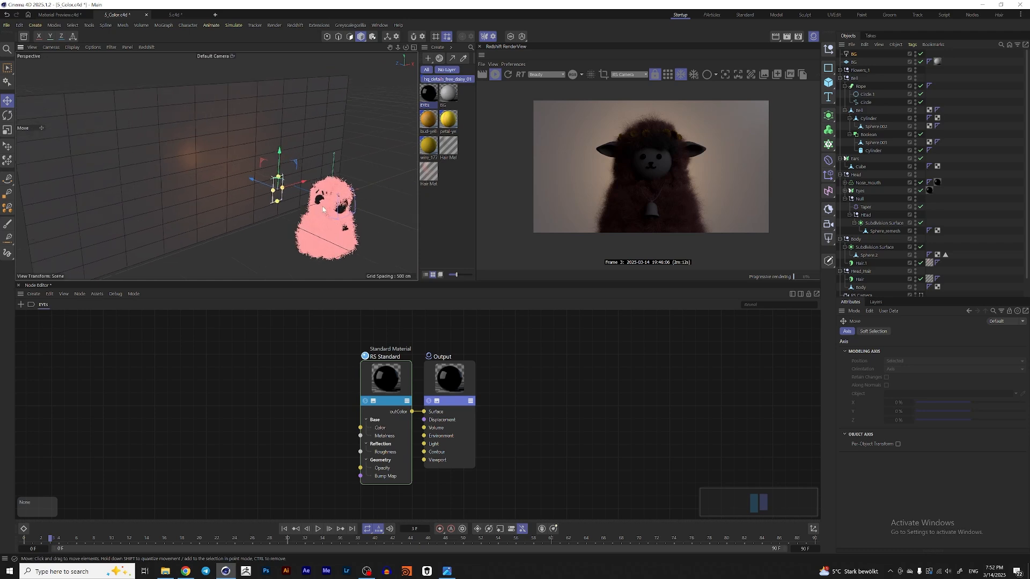
pyautogui.keyDown('alt'); pyautogui.moveTo(345, 226); pyautogui.dragTo(337, 177, button='middle'); pyautogui.keyUp('alt')
pyautogui.scroll(-1, 394, 193)
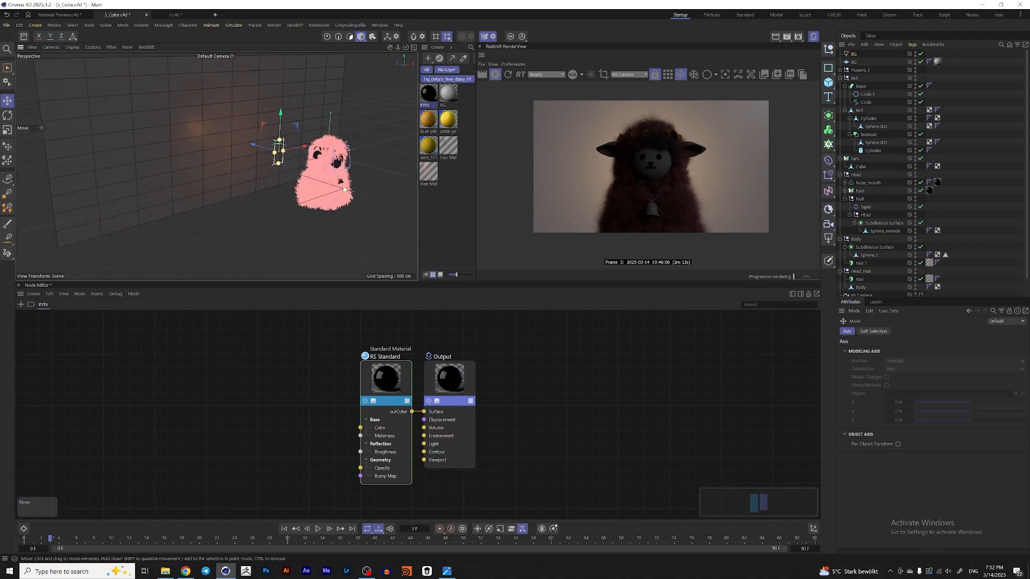
pyautogui.keyDown('alt'); pyautogui.moveTo(394, 193); pyautogui.dragTo(376, 193, button='middle'); pyautogui.keyUp('alt')
pyautogui.click(854, 55)
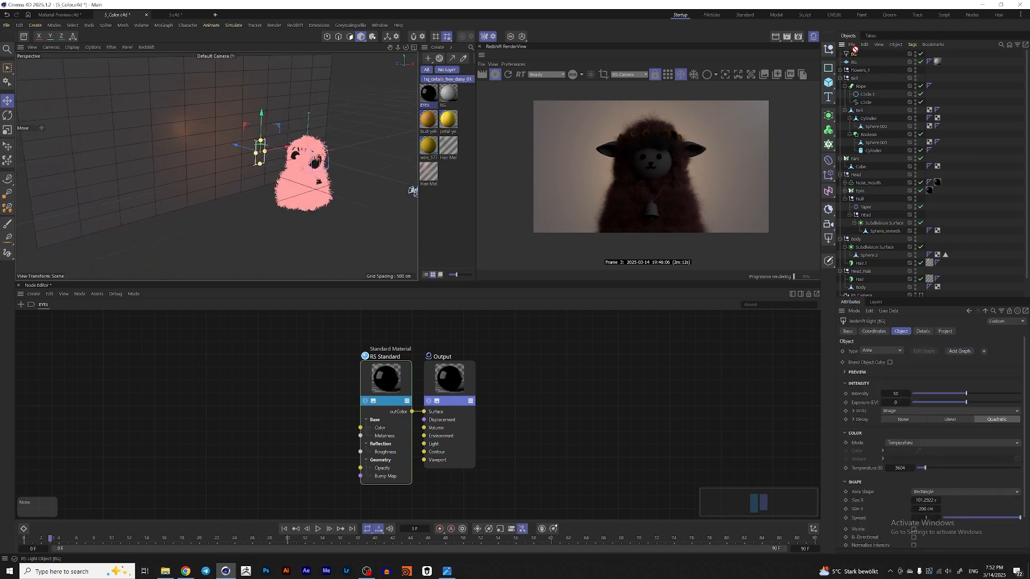
pyautogui.keyDown('ctrl'); pyautogui.moveTo(854, 51); pyautogui.dragTo(856, 51); pyautogui.keyUp('ctrl')
pyautogui.press('e')
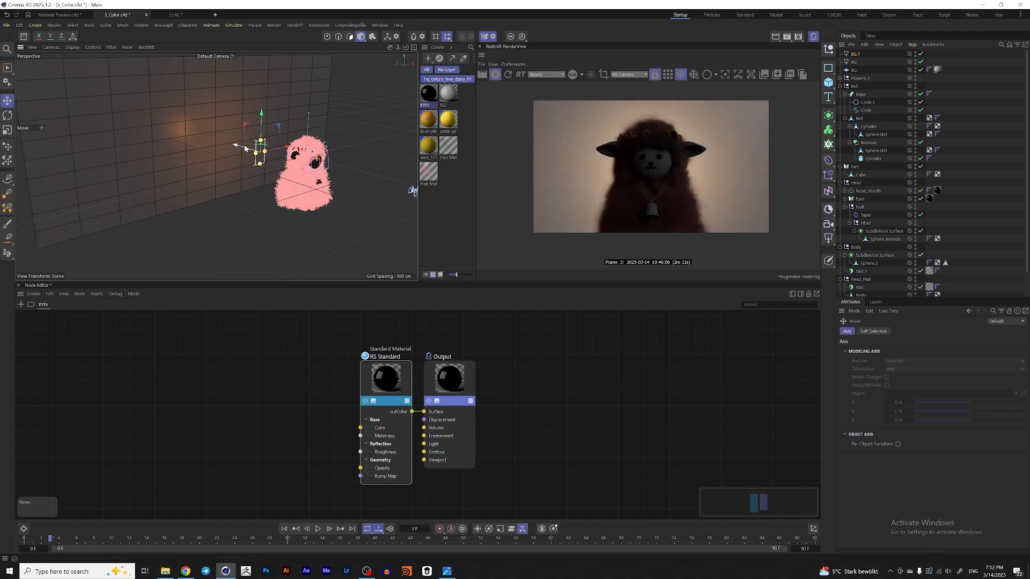
pyautogui.moveTo(245, 148); pyautogui.dragTo(343, 169)
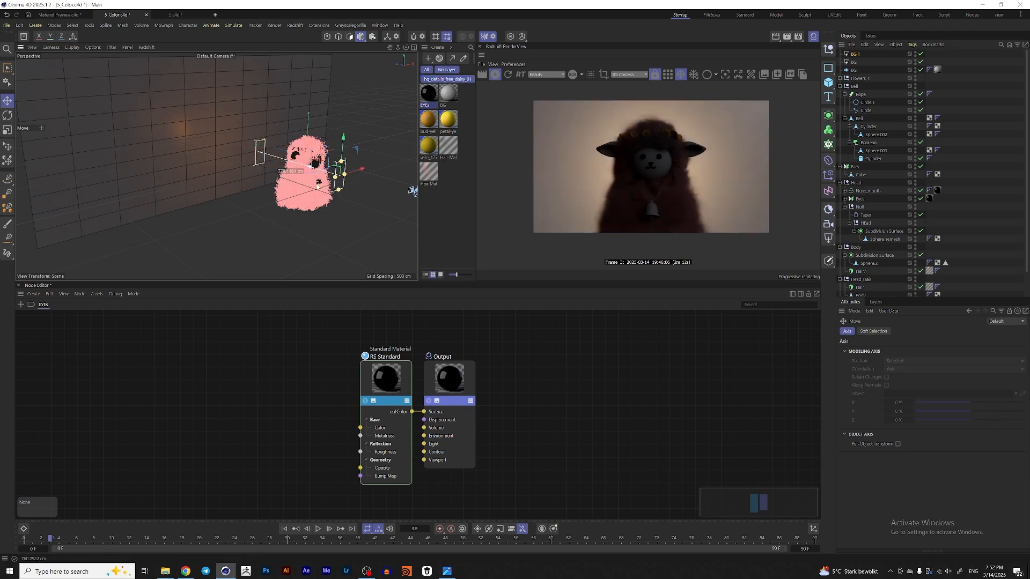
# Step: Rename the duplicated light Fill Light and add a Target tag to it
pyautogui.doubleClick(857, 55)
pyautogui.write('N')
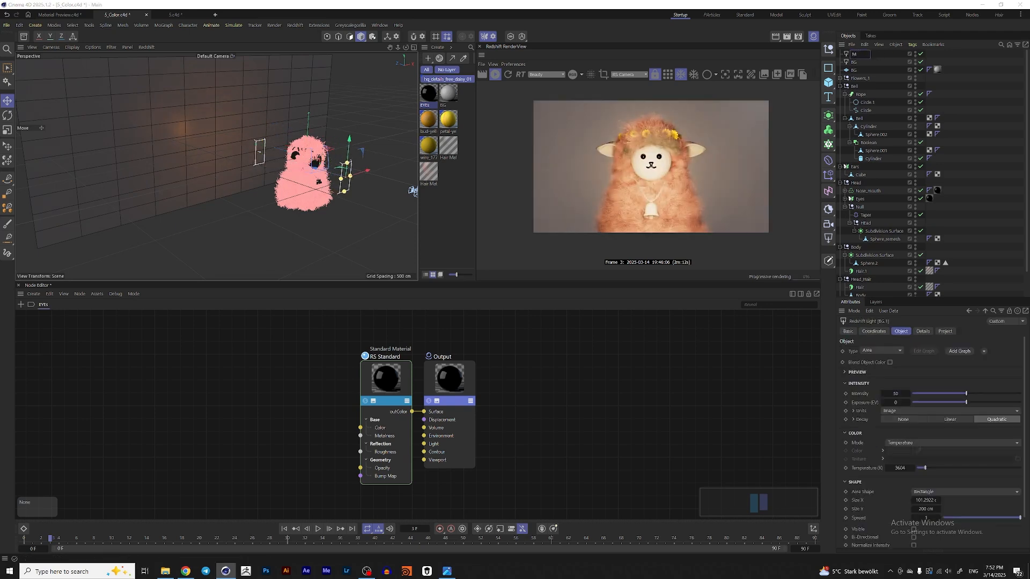
pyautogui.write('ill Light')
pyautogui.press('Return')
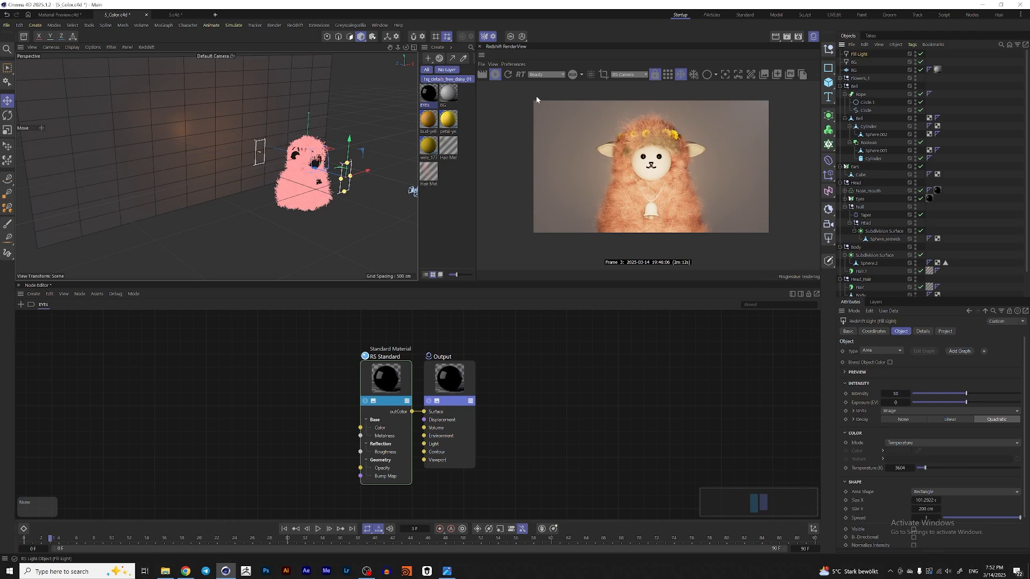
pyautogui.rightClick(860, 55)
pyautogui.moveTo(903, 71)
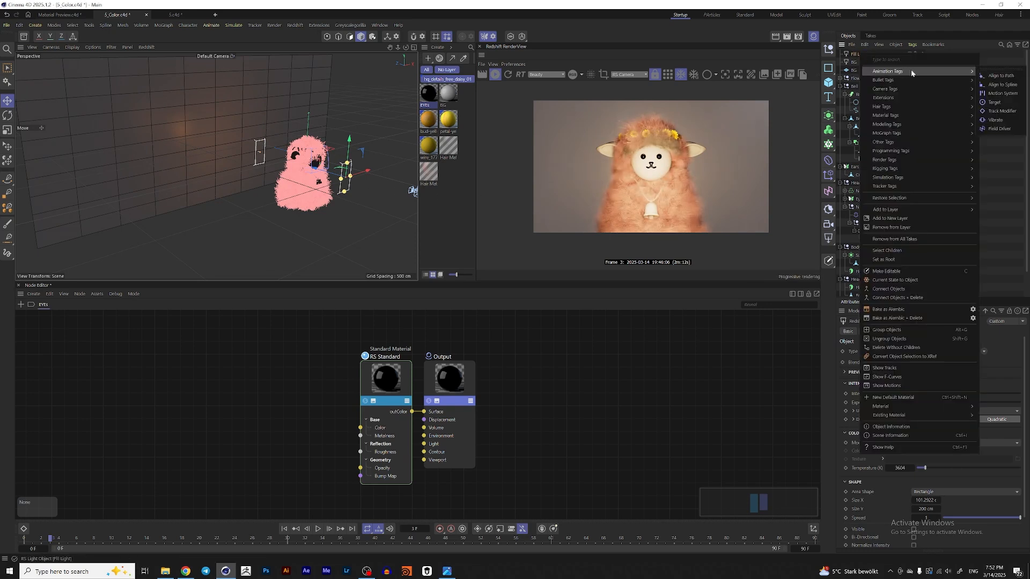
pyautogui.click(1001, 105)
# Step: Create a null object at the sheep and rename it Target Null
pyautogui.click(829, 49)
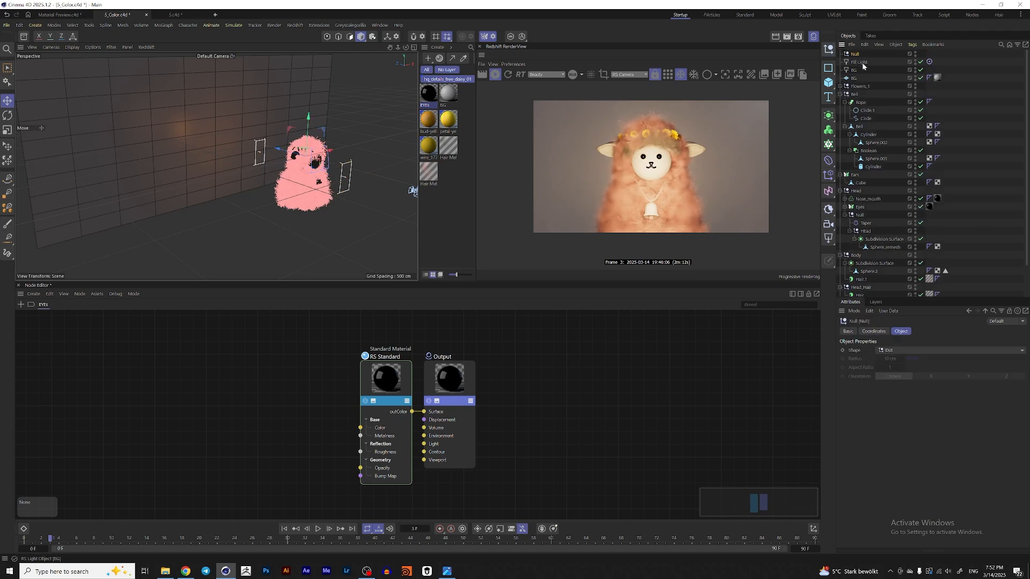
pyautogui.scroll(5, 339, 146)
pyautogui.keyDown('alt'); pyautogui.moveTo(234, 158); pyautogui.dragTo(261, 141); pyautogui.keyUp('alt')
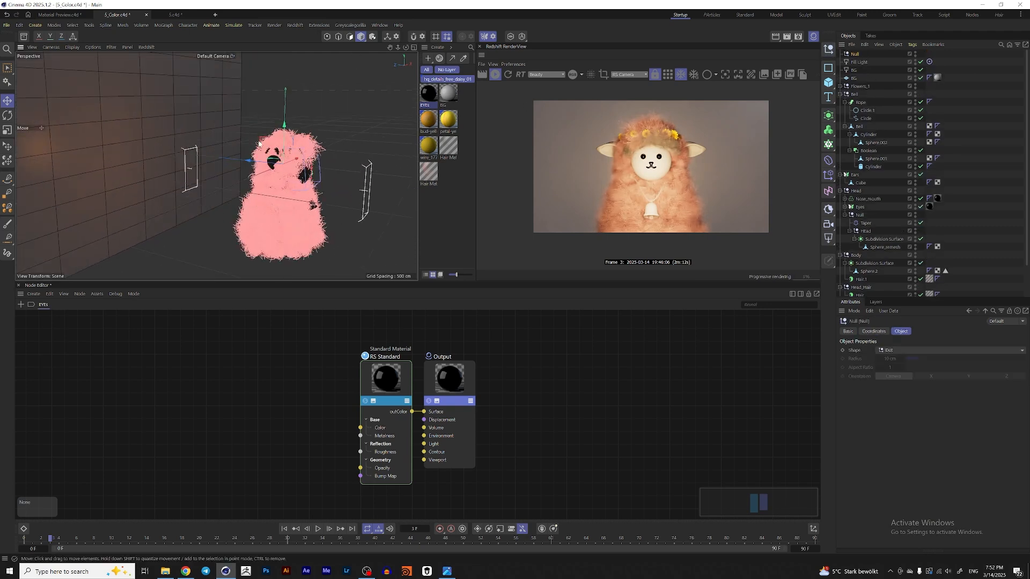
pyautogui.doubleClick(854, 54)
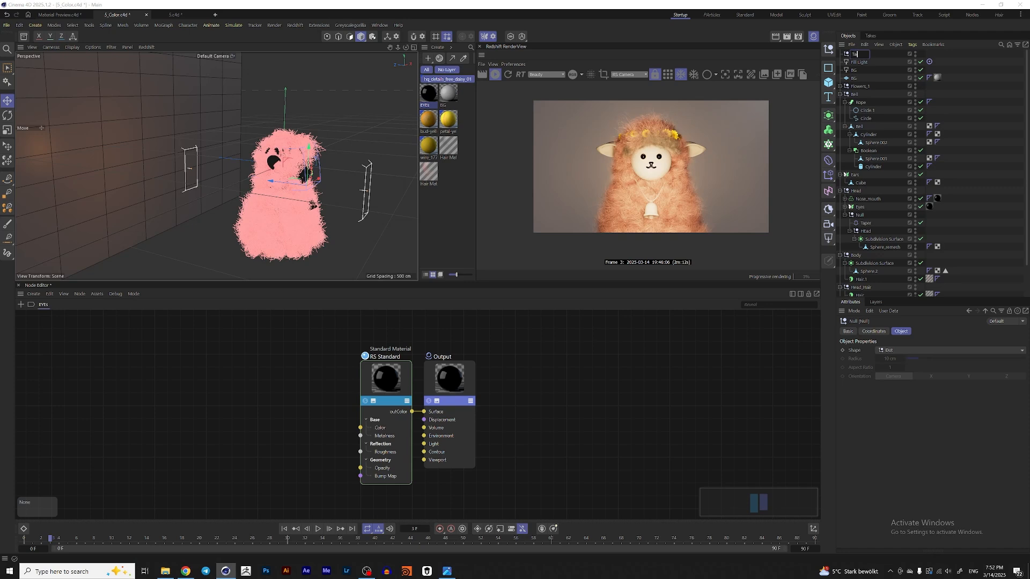
pyautogui.write('Target Null')
pyautogui.press('Return')
# Step: Assign Target Null as the target object of the Fill Light's Target tag, and select the Fill Light
pyautogui.click(929, 61)
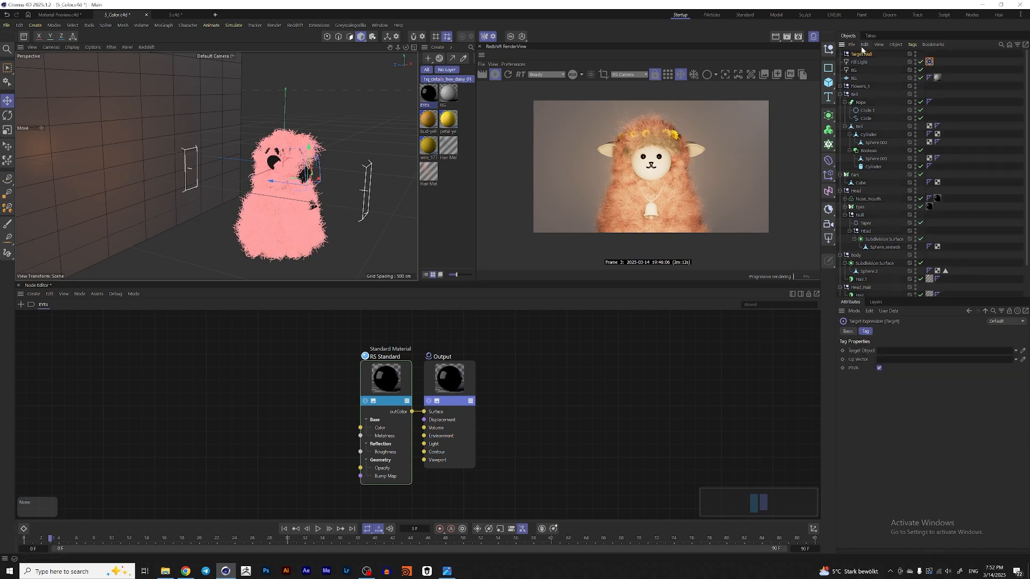
pyautogui.moveTo(861, 54); pyautogui.dragTo(889, 354)
pyautogui.click(860, 63)
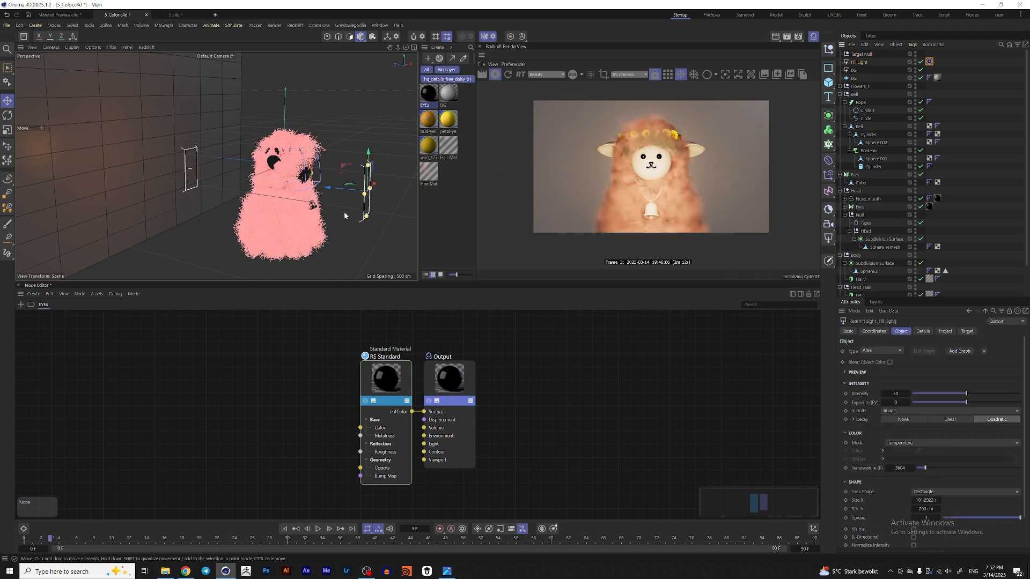
pyautogui.keyDown('alt'); pyautogui.moveTo(343, 198); pyautogui.dragTo(362, 222); pyautogui.keyUp('alt')
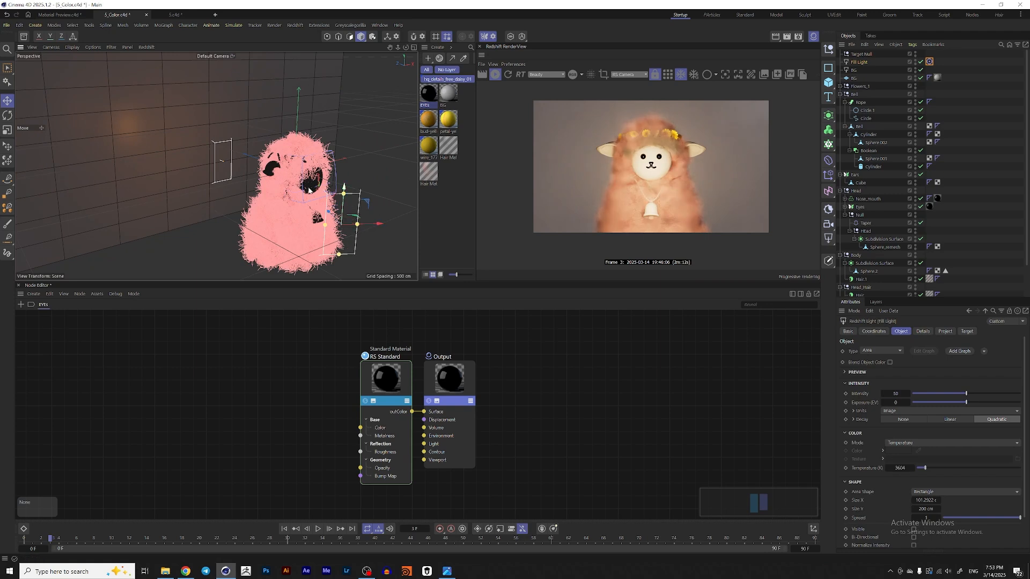
# Step: Reposition the Fill Light in front of the sheep, off to one side of the face
pyautogui.keyDown('alt'); pyautogui.moveTo(360, 219); pyautogui.dragTo(357, 187, button='middle'); pyautogui.keyUp('alt')
pyautogui.scroll(-3, 343, 166)
pyautogui.keyDown('alt'); pyautogui.moveTo(327, 148); pyautogui.dragTo(351, 177, button='middle'); pyautogui.keyUp('alt')
pyautogui.keyDown('alt'); pyautogui.moveTo(352, 177); pyautogui.dragTo(353, 187); pyautogui.keyUp('alt')
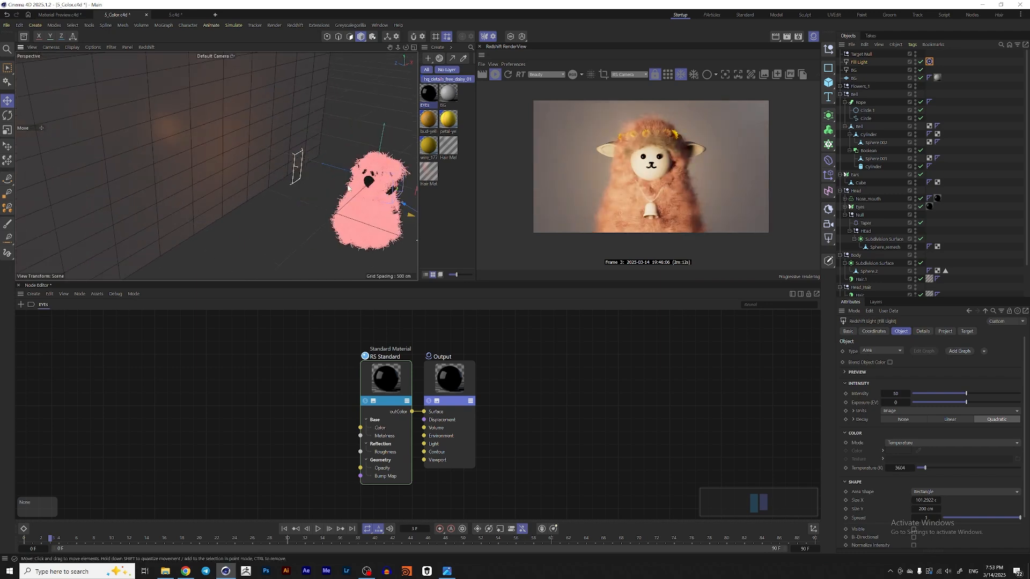
pyautogui.keyDown('alt'); pyautogui.moveTo(351, 188); pyautogui.dragTo(293, 140, button='middle'); pyautogui.keyUp('alt')
pyautogui.moveTo(310, 137); pyautogui.dragTo(318, 199)
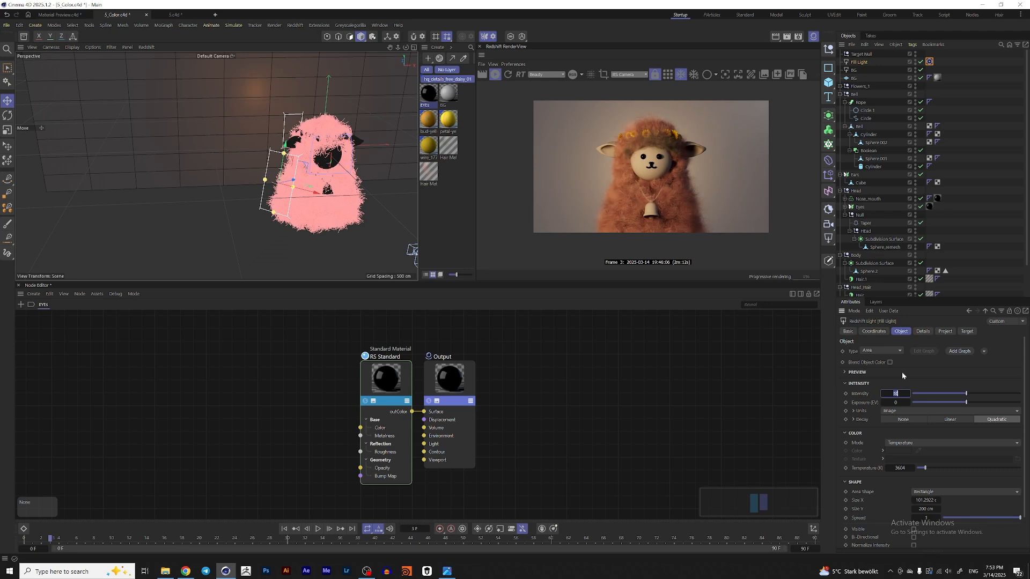
# Step: Set the Fill Light's intensity to 35 and its color mode to Color
pyautogui.click(916, 442)
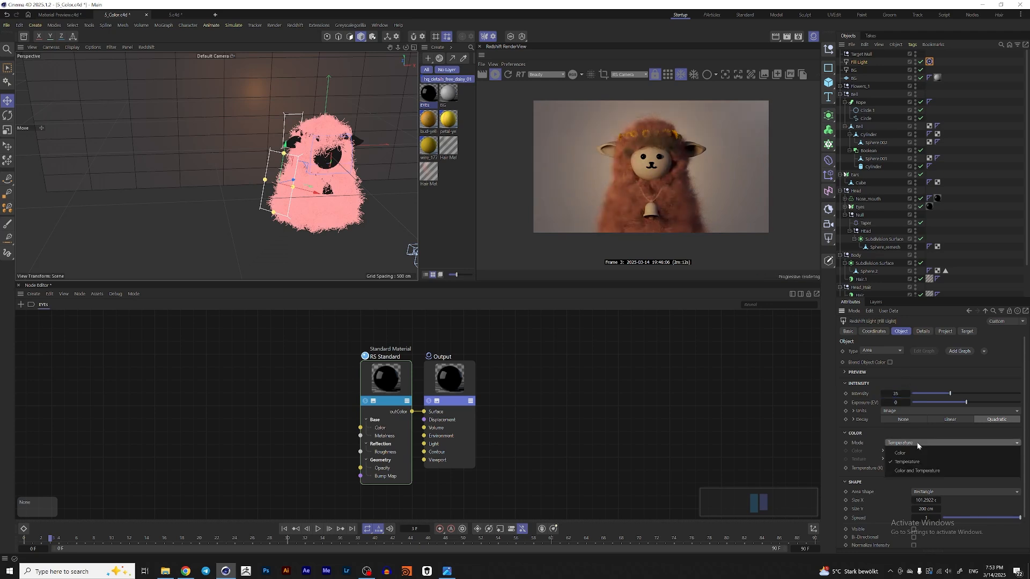
pyautogui.click(917, 454)
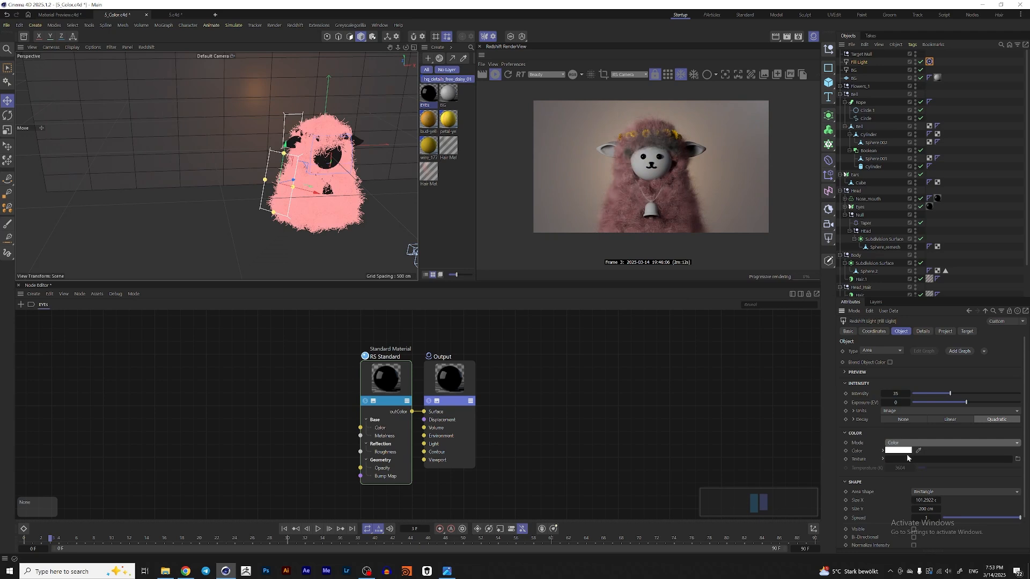
# Step: Enlarge the Fill Light to about 115 by 243 cm and shift it further out to the sheep's side
pyautogui.keyDown('alt'); pyautogui.moveTo(307, 188); pyautogui.dragTo(321, 201, button='middle'); pyautogui.keyUp('alt')
pyautogui.moveTo(311, 204); pyautogui.dragTo(312, 204)
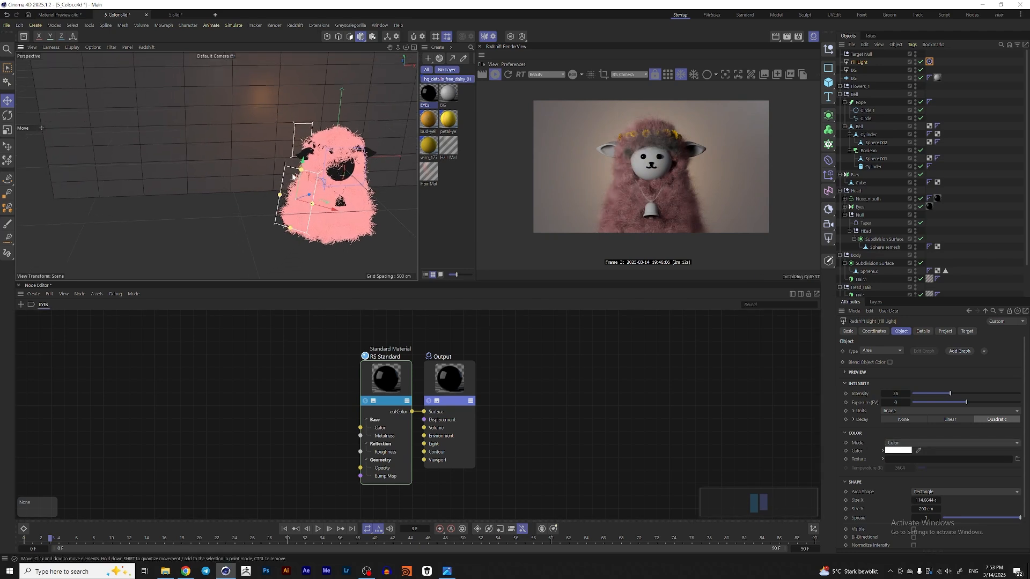
pyautogui.moveTo(301, 169); pyautogui.dragTo(302, 162)
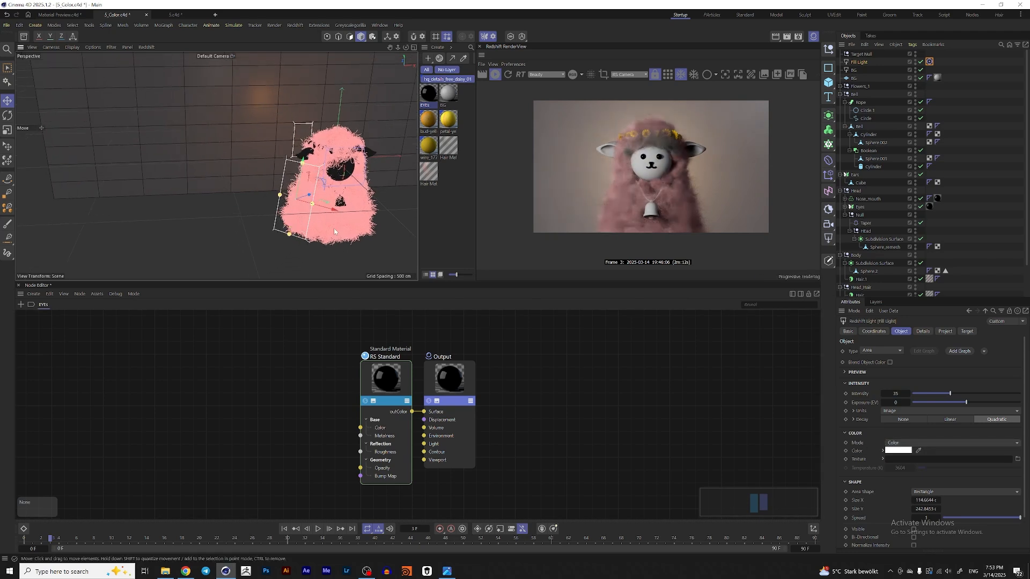
pyautogui.moveTo(332, 210); pyautogui.dragTo(327, 207)
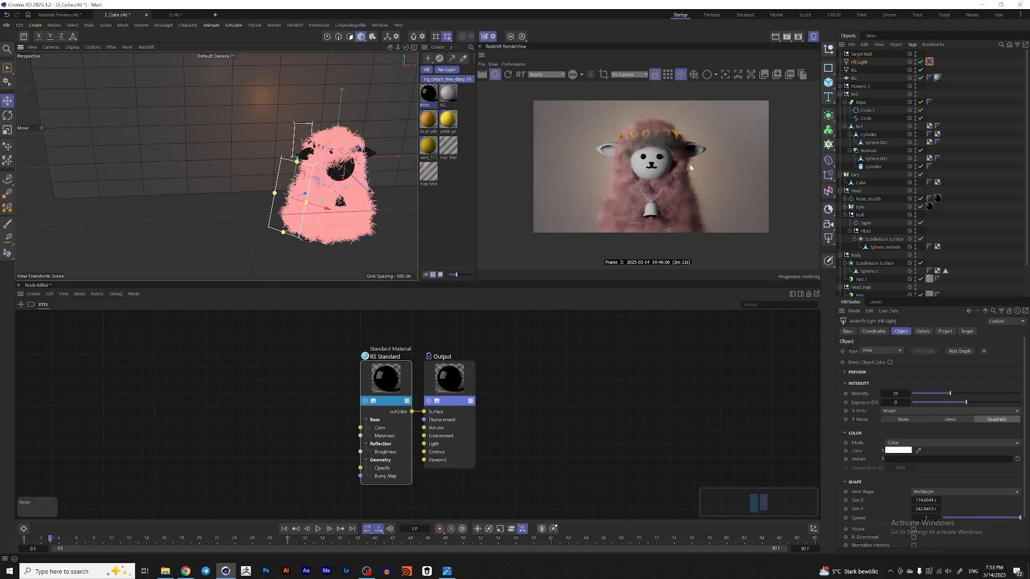
pyautogui.keyDown('alt'); pyautogui.moveTo(242, 160); pyautogui.dragTo(214, 166); pyautogui.keyUp('alt')
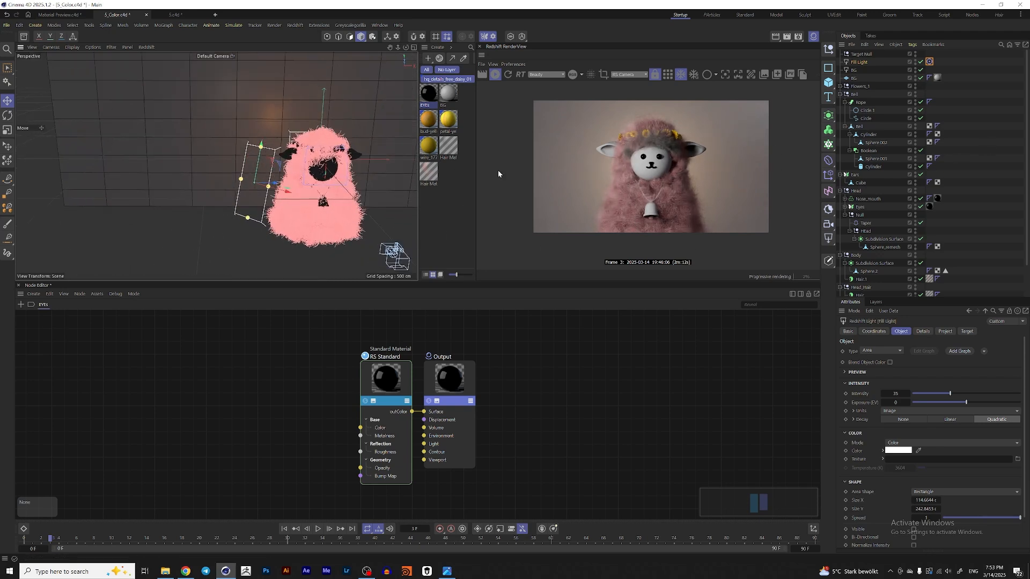
# Step: Create a Redshift Standard material and apply it to the sheep's head and ears
pyautogui.click(448, 205)
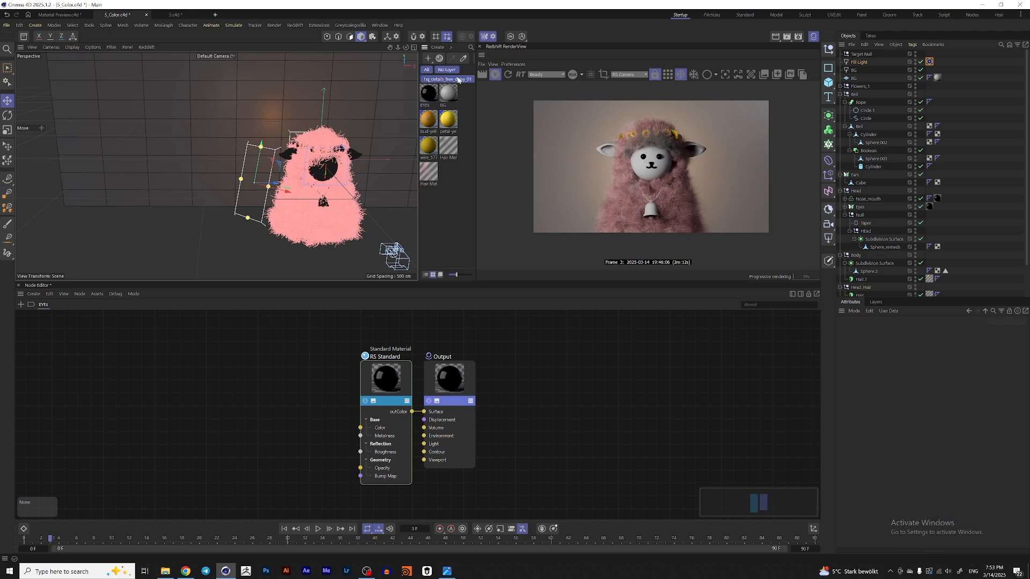
pyautogui.click(428, 58)
pyautogui.moveTo(485, 88)
pyautogui.click(523, 87)
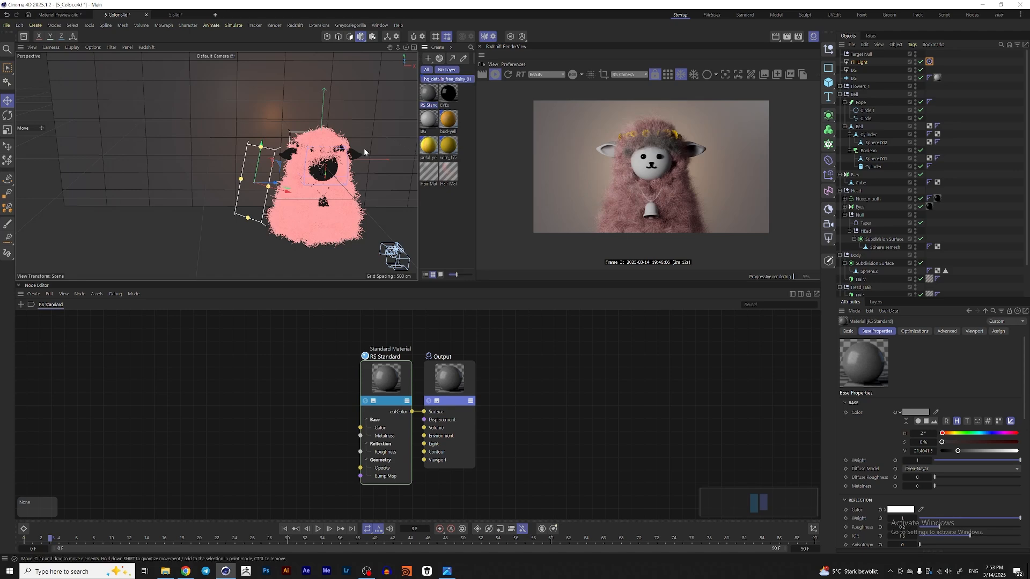
pyautogui.scroll(3, 346, 170)
pyautogui.scroll(3, 346, 170)
pyautogui.moveTo(428, 94); pyautogui.dragTo(328, 169)
pyautogui.scroll(5, 365, 158)
pyautogui.moveTo(429, 95); pyautogui.dragTo(391, 122)
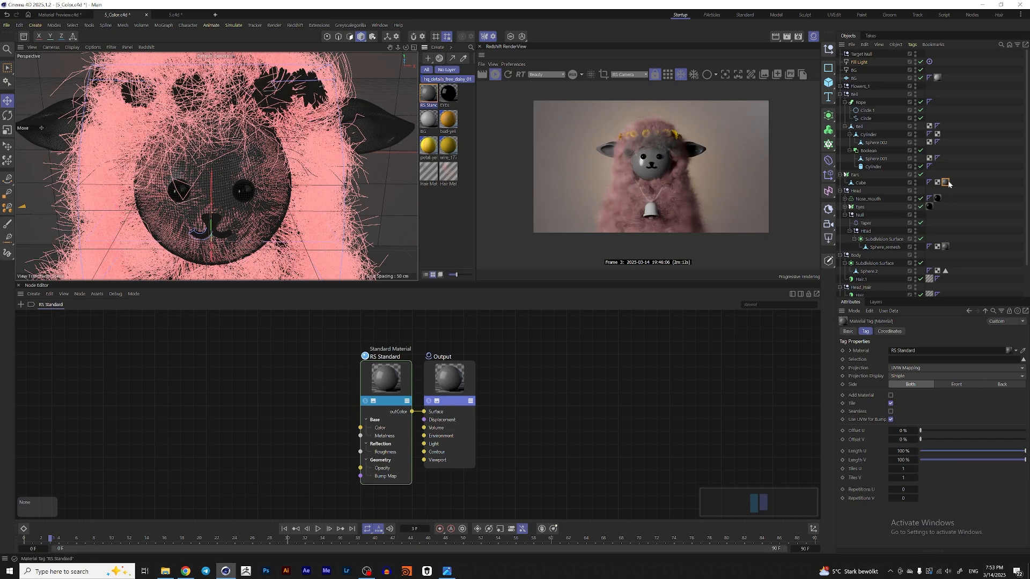
# Step: Give the new material a subsurface weight of 1 and a pink subsurface color with 40% saturation
pyautogui.click(429, 94)
pyautogui.scroll(-8, 883, 455)
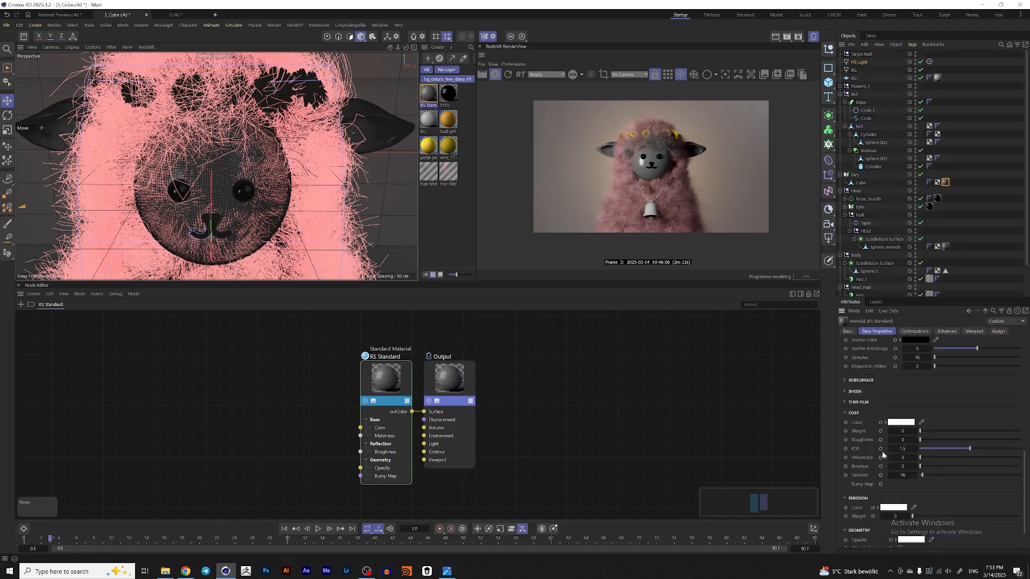
pyautogui.click(856, 381)
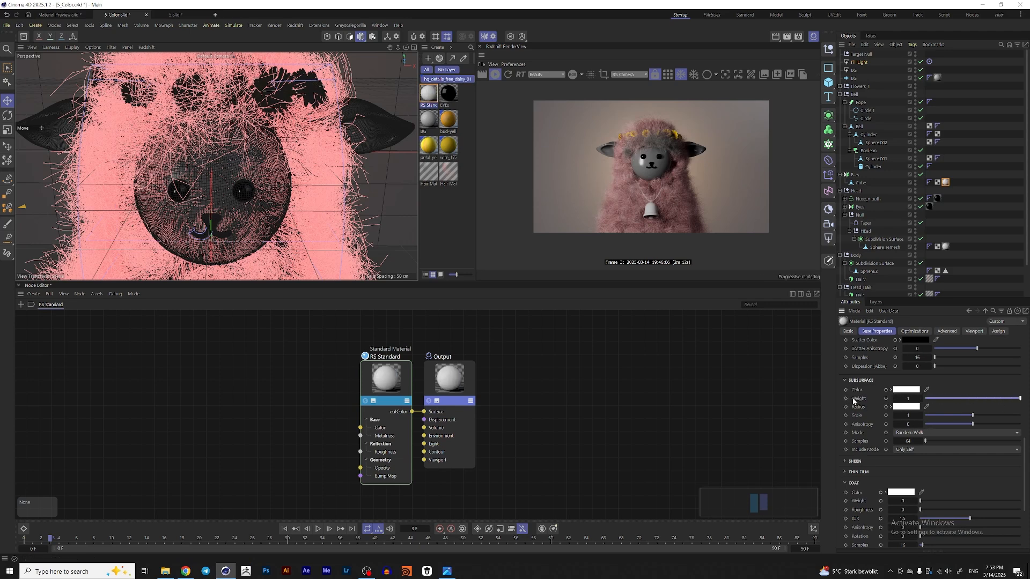
pyautogui.click(891, 391)
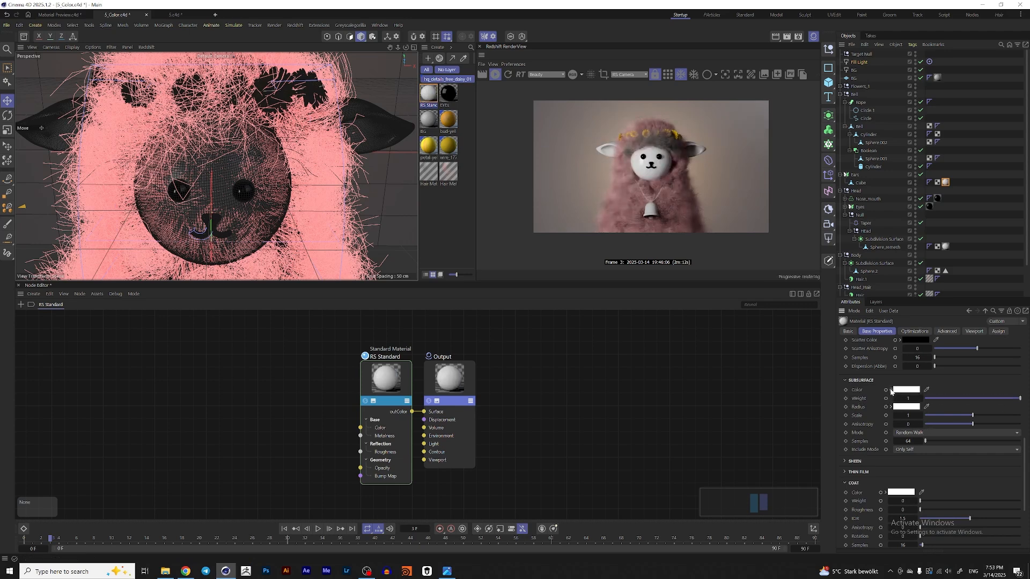
pyautogui.click(968, 420)
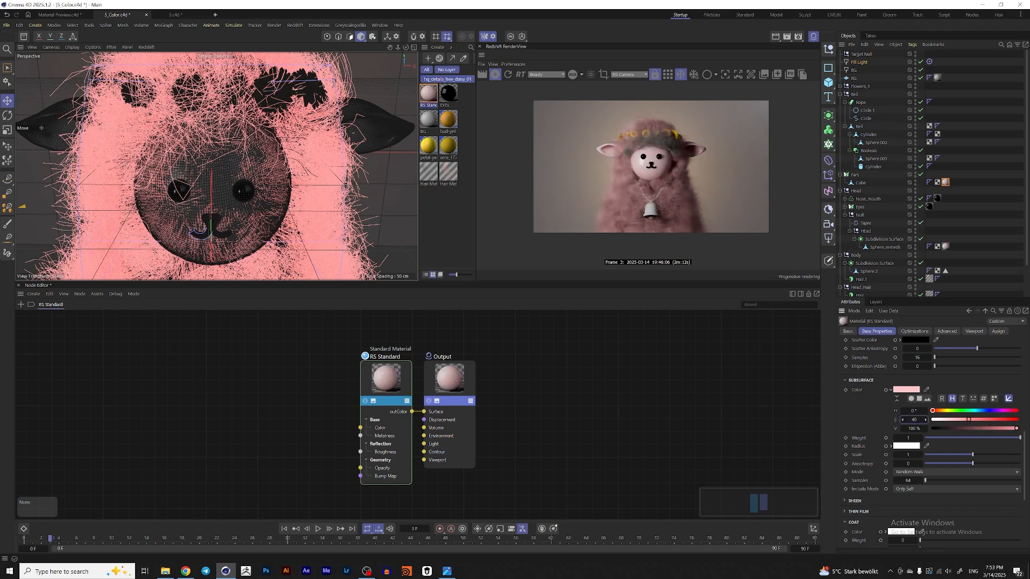
pyautogui.press('Return')
# Step: Set the skin material's reflection roughness to 0.65, checking the face in the render
pyautogui.scroll(5, 890, 407)
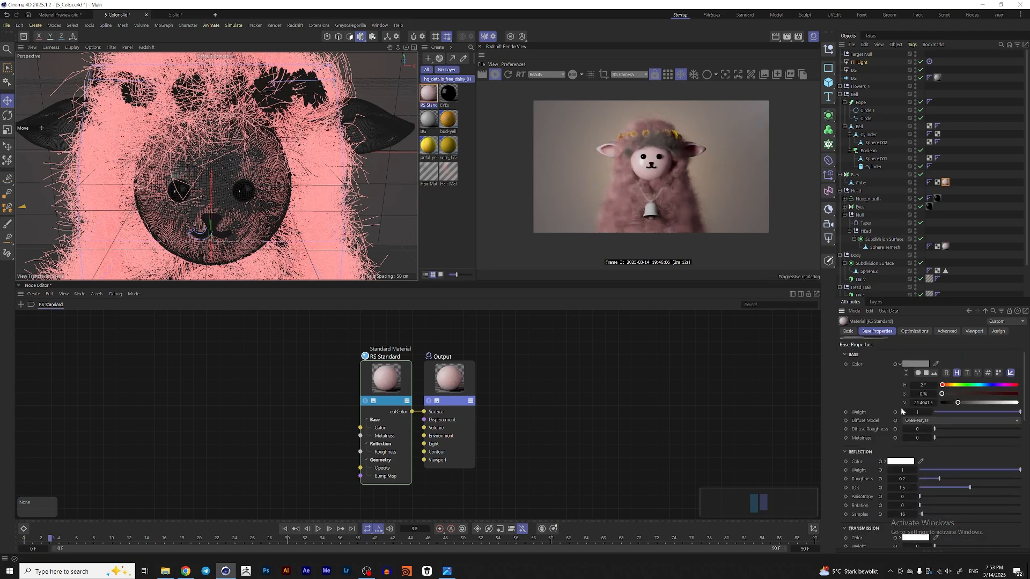
pyautogui.scroll(-2, 889, 471)
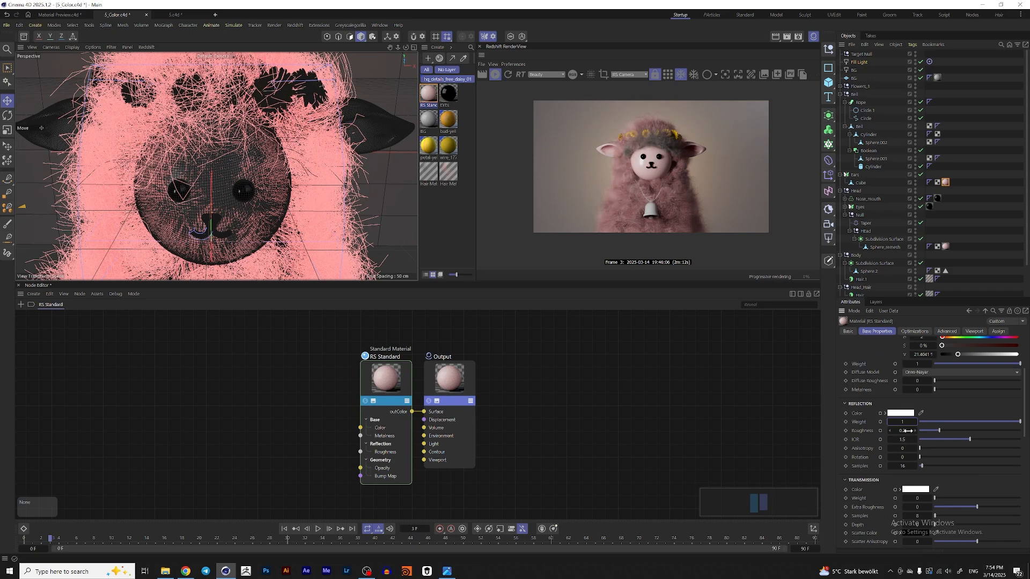
pyautogui.doubleClick(902, 431)
pyautogui.write('0')
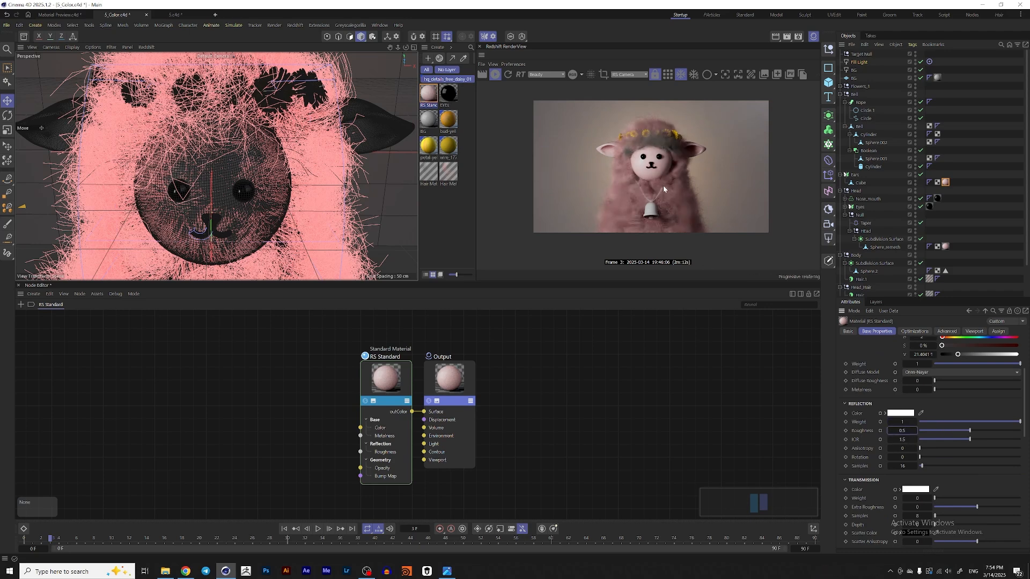
pyautogui.scroll(3, 663, 189)
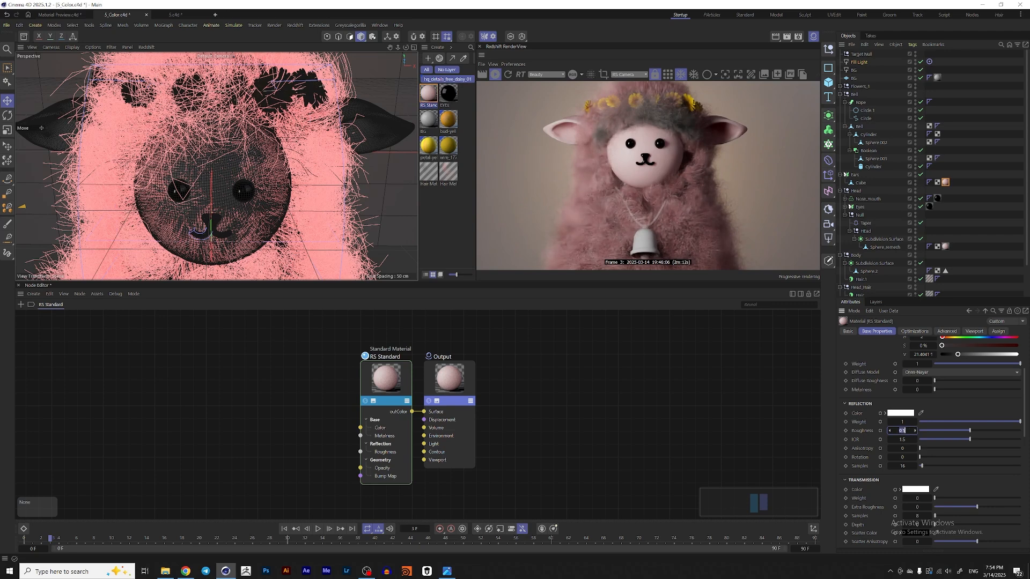
pyautogui.write('0.65')
pyautogui.press('Return')
# Step: Tint the subsurface radius of the skin material pink with 45% saturation
pyautogui.scroll(-8, 1025, 395)
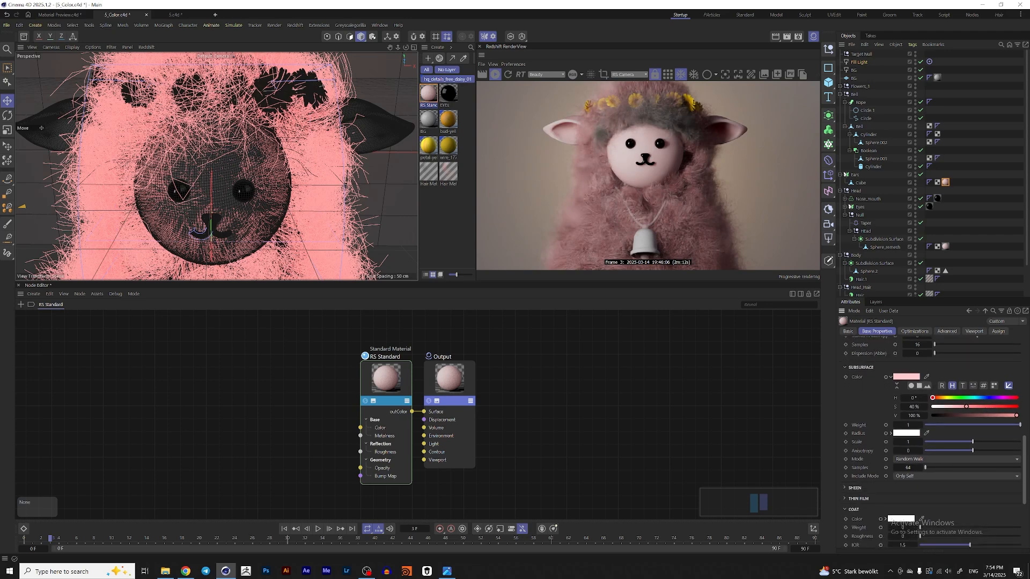
pyautogui.click(891, 434)
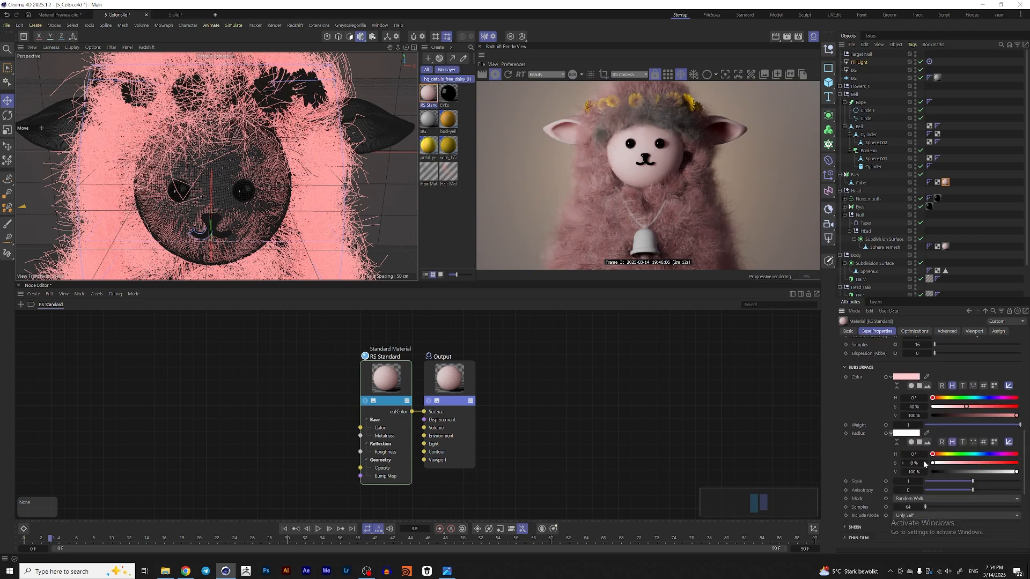
pyautogui.click(957, 463)
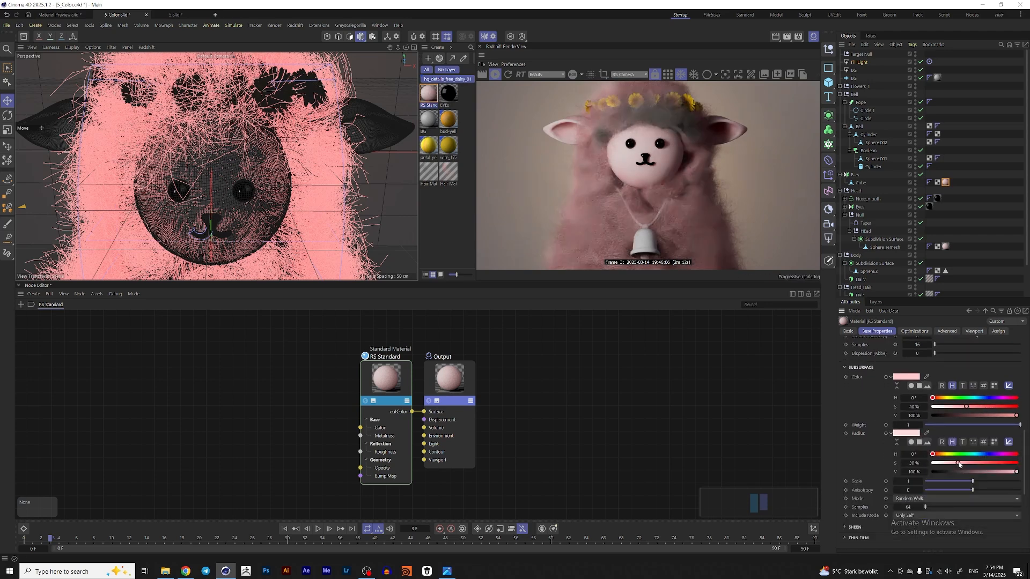
pyautogui.moveTo(967, 465); pyautogui.dragTo(973, 464)
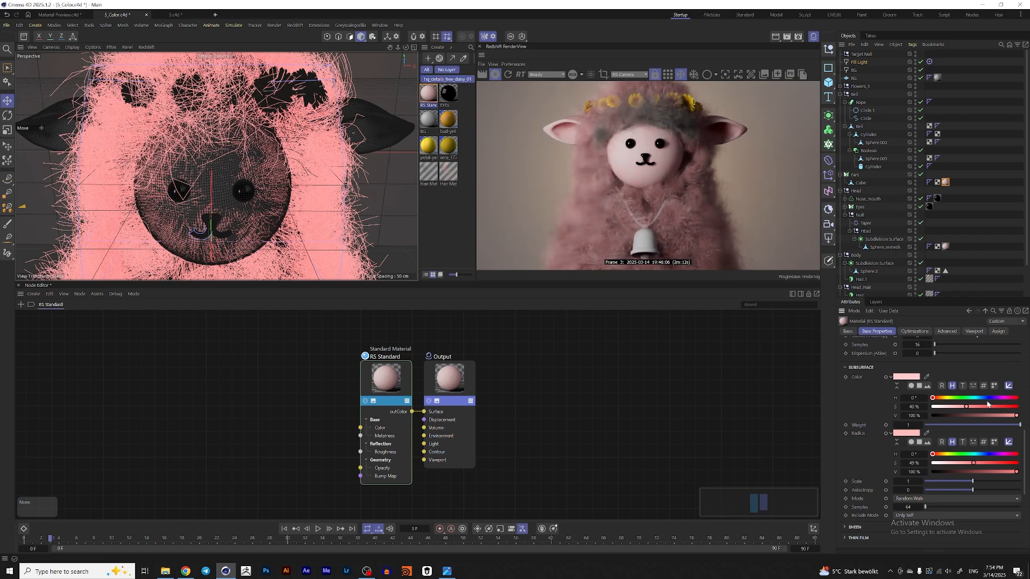
pyautogui.click(969, 464)
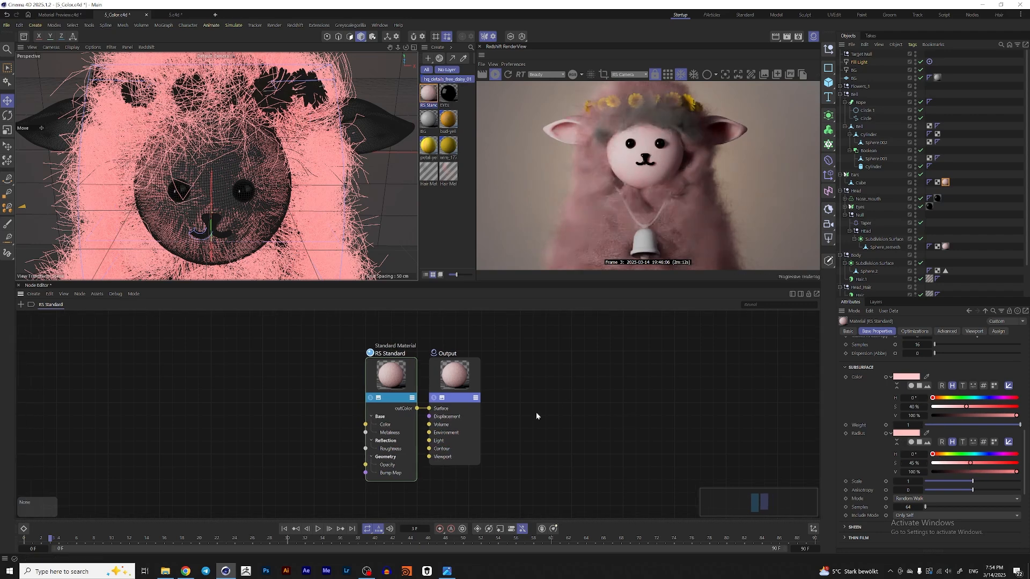
# Step: Duplicate the RS Standard node and place the copy below and beside the original in the node graph
pyautogui.moveTo(398, 388); pyautogui.dragTo(351, 361)
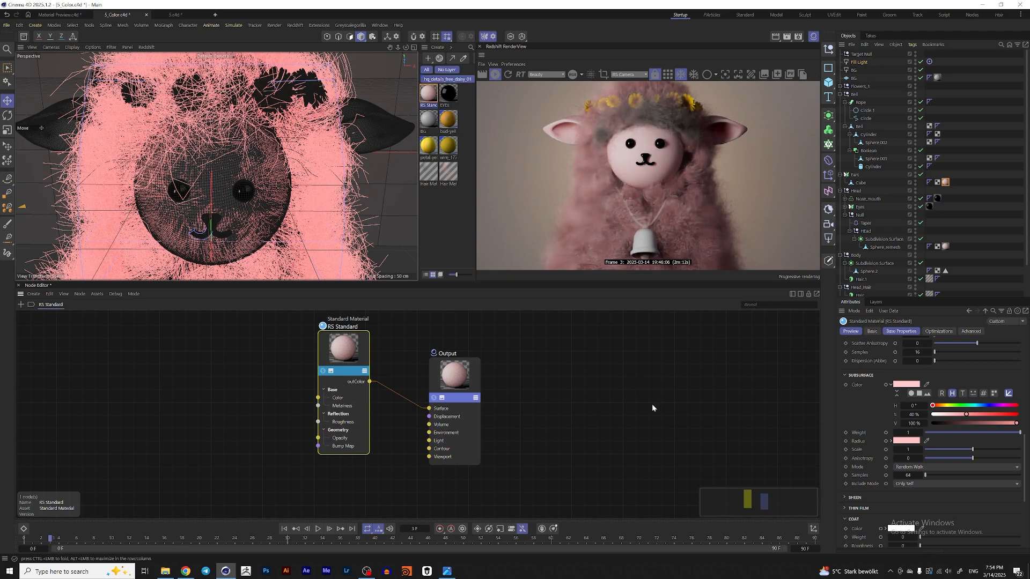
pyautogui.scroll(3, 684, 172)
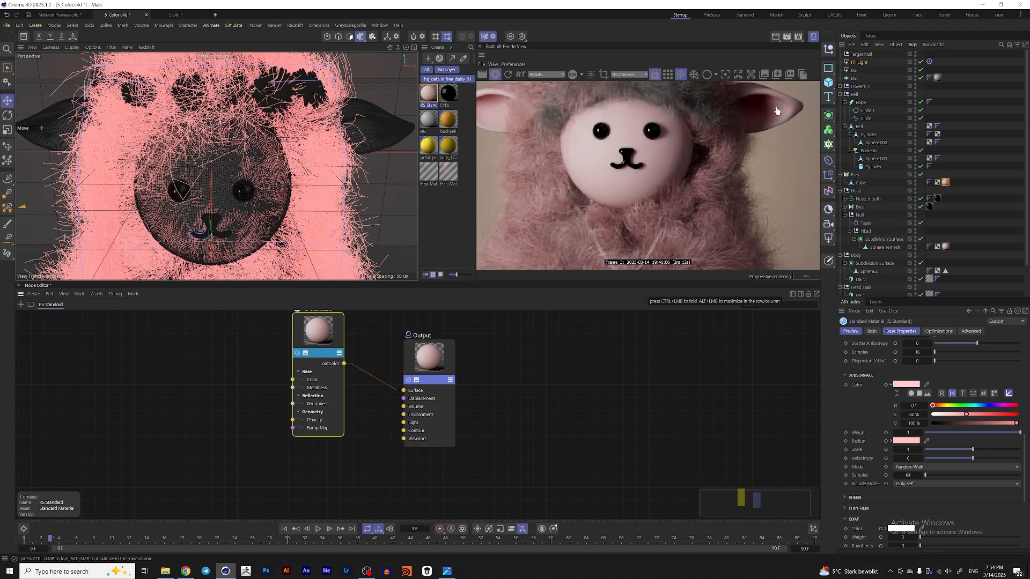
pyautogui.moveTo(481, 419); pyautogui.dragTo(525, 408, button='middle')
pyautogui.moveTo(366, 350); pyautogui.dragTo(241, 425)
pyautogui.moveTo(258, 368); pyautogui.dragTo(278, 346, button='middle')
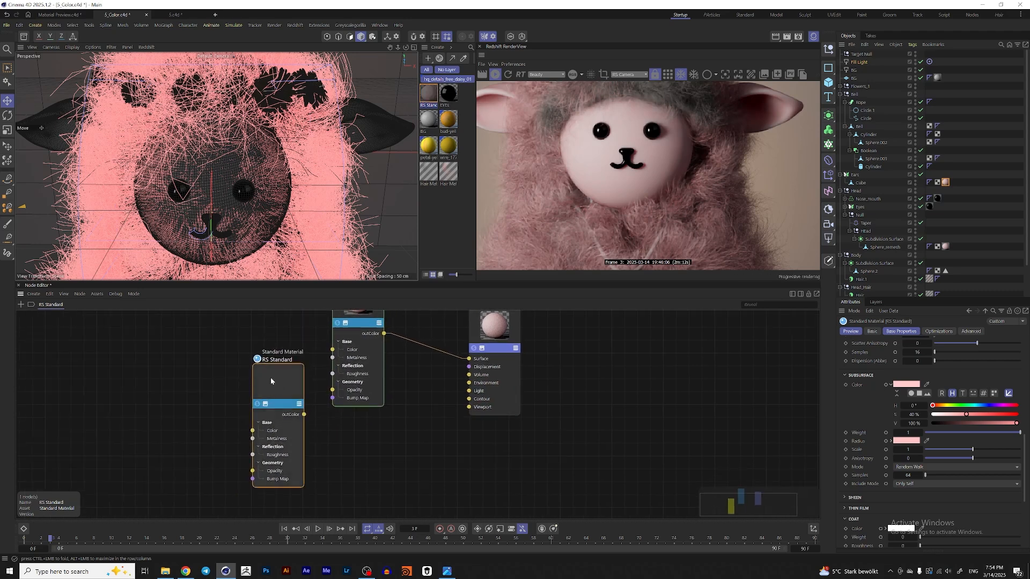
pyautogui.moveTo(271, 380); pyautogui.dragTo(291, 405)
pyautogui.scroll(-3, 404, 436)
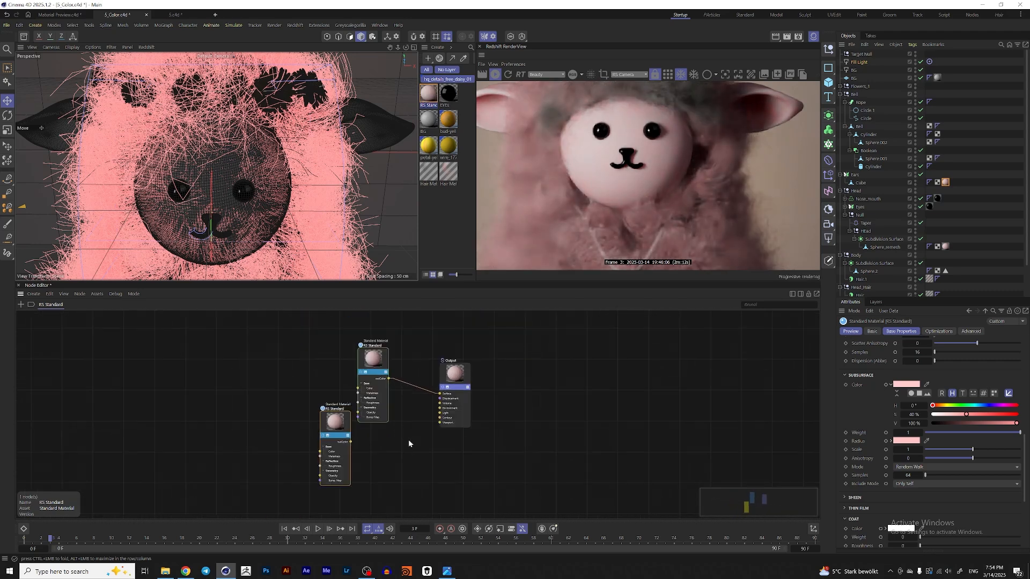
# Step: Insert a Material Blender between the original RS Standard and Output, and connect the duplicated RS Standard to its Layer 1 Material Color
pyautogui.doubleClick(419, 446)
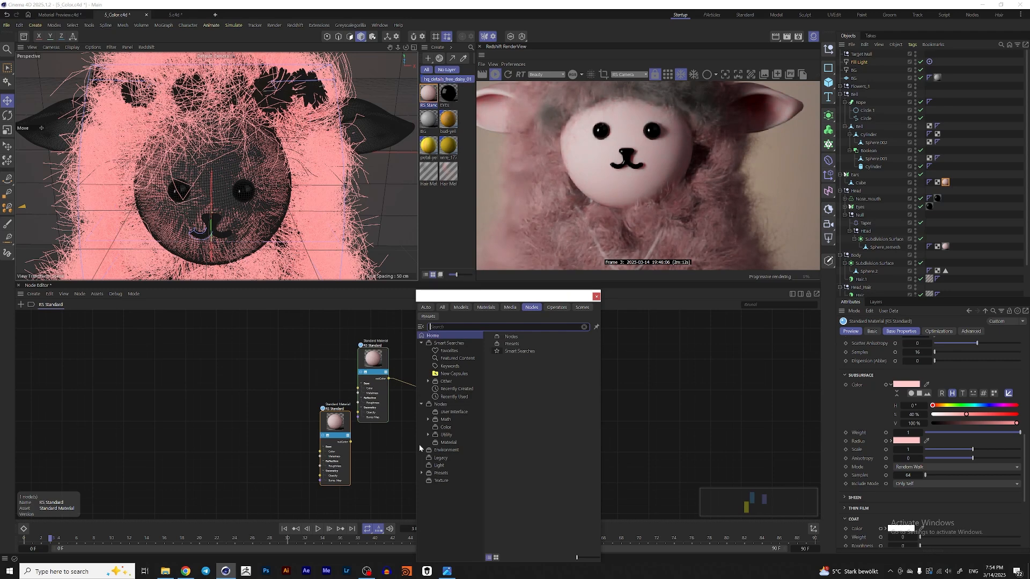
pyautogui.write('blende')
pyautogui.moveTo(484, 300); pyautogui.dragTo(533, 311)
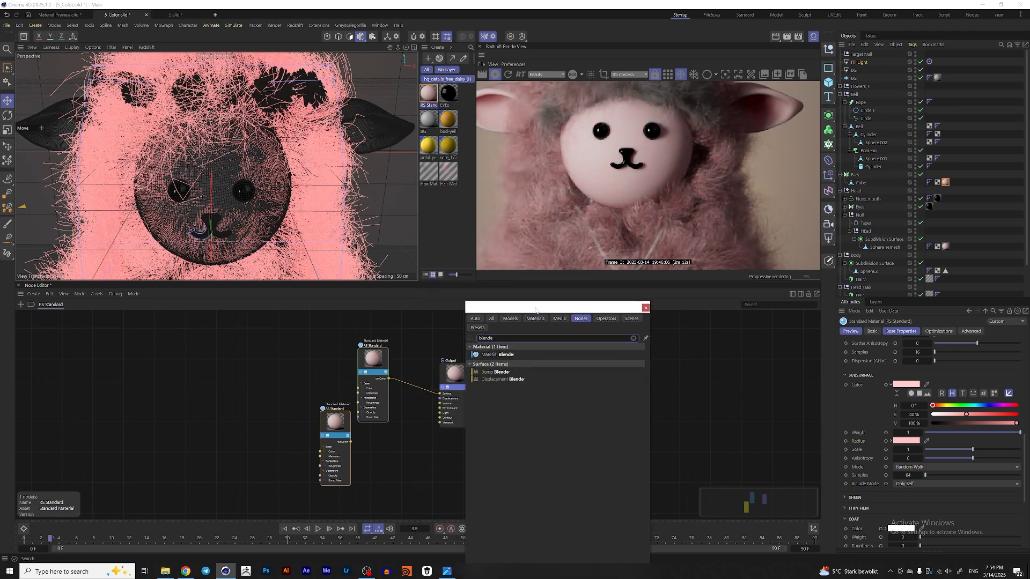
pyautogui.press('Return')
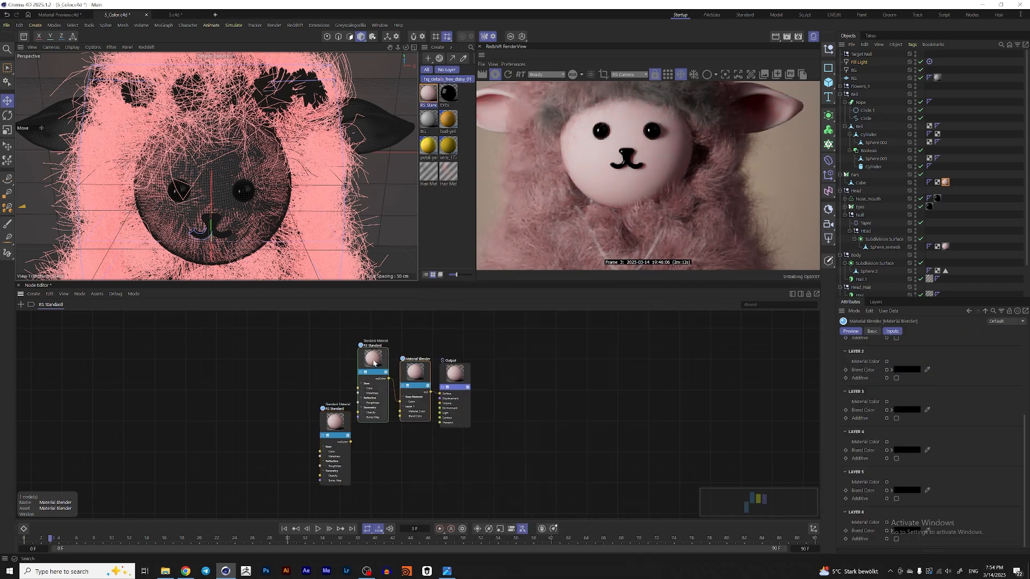
pyautogui.moveTo(343, 428); pyautogui.dragTo(411, 427)
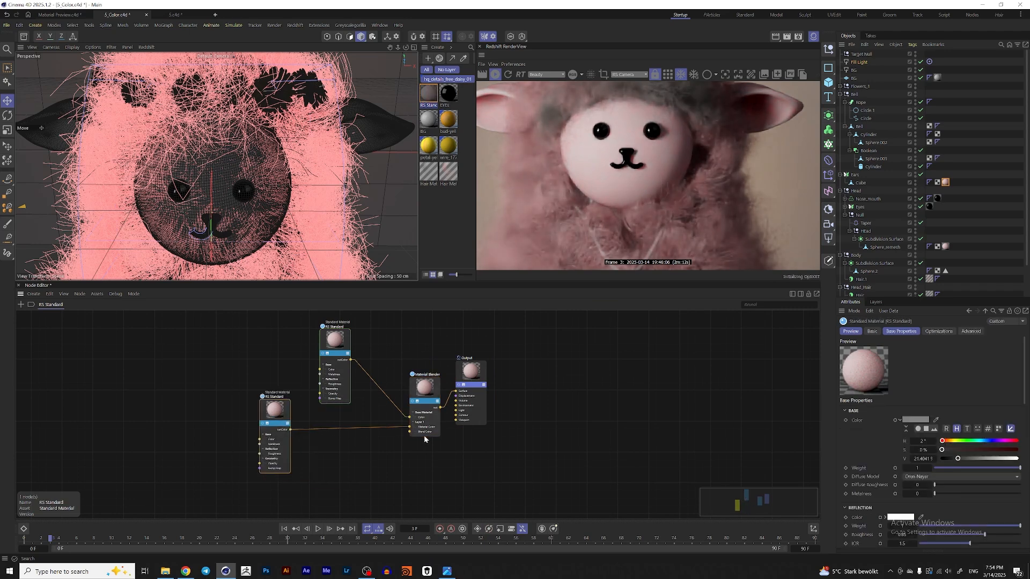
# Step: Set the subsurface color saturation of the duplicated RS Standard to 70%
pyautogui.scroll(3, 427, 437)
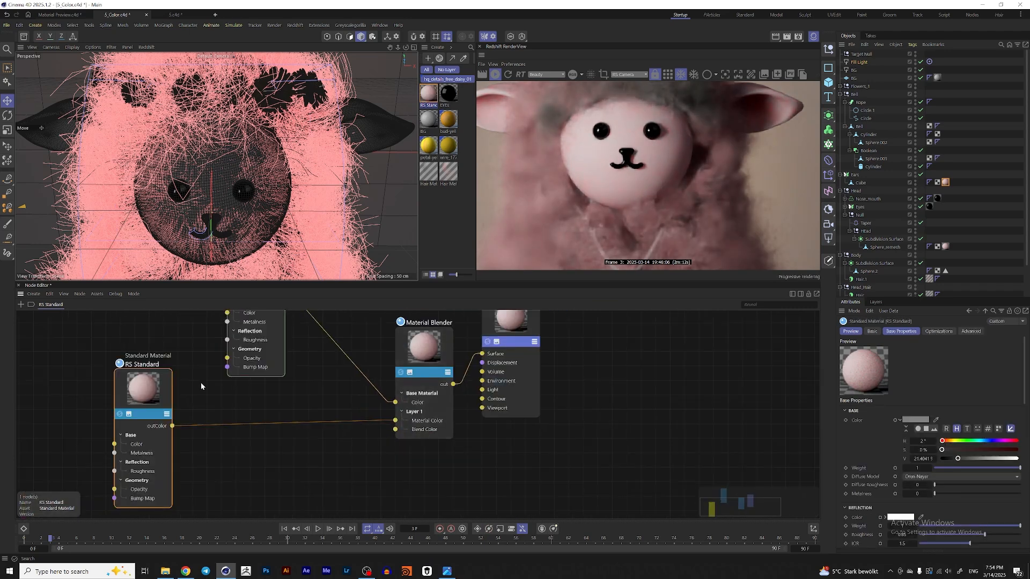
pyautogui.scroll(-6, 906, 419)
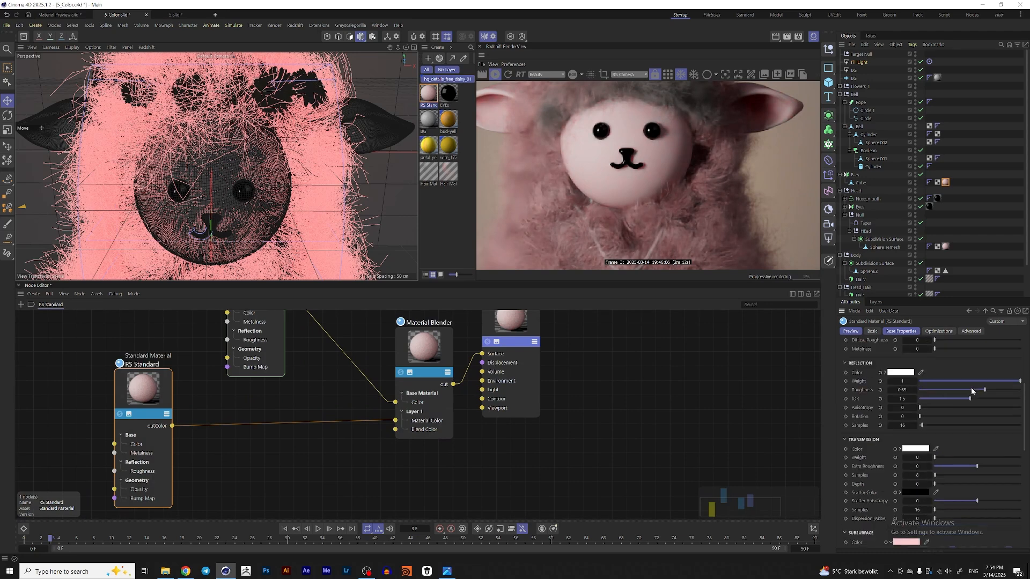
pyautogui.scroll(-2, 976, 445)
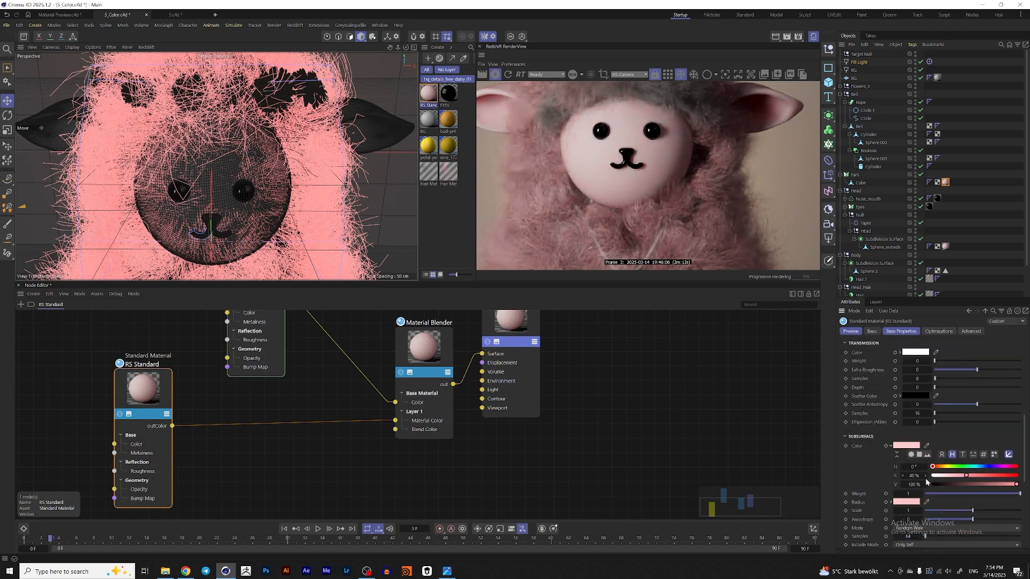
pyautogui.click(914, 475)
pyautogui.write('70')
pyautogui.press('Return')
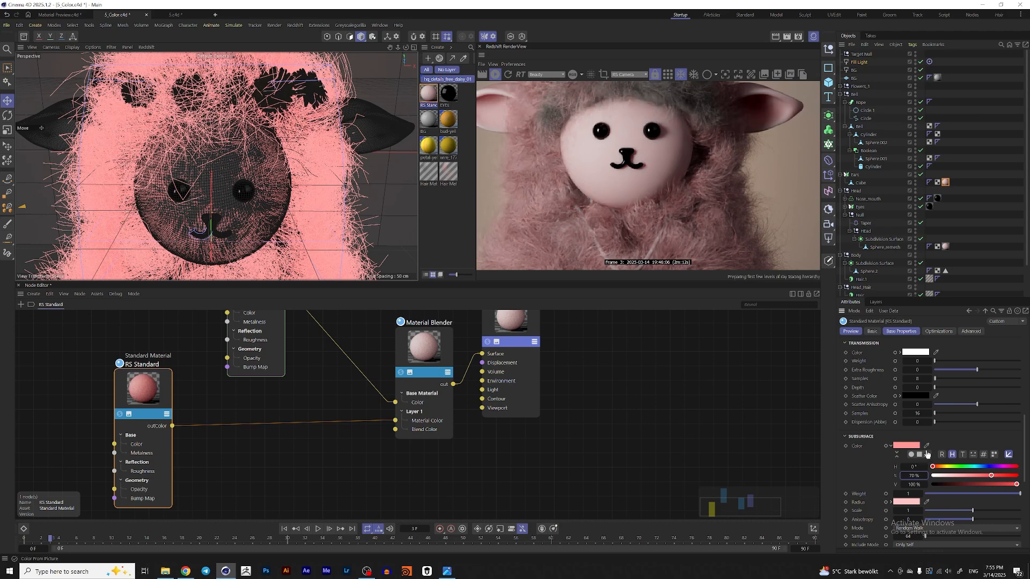
# Step: Add a Vertex Attribute node below the Material Blender and connect its outColor to the blender's Layer 1 Blend Color
pyautogui.scroll(-4, 299, 404)
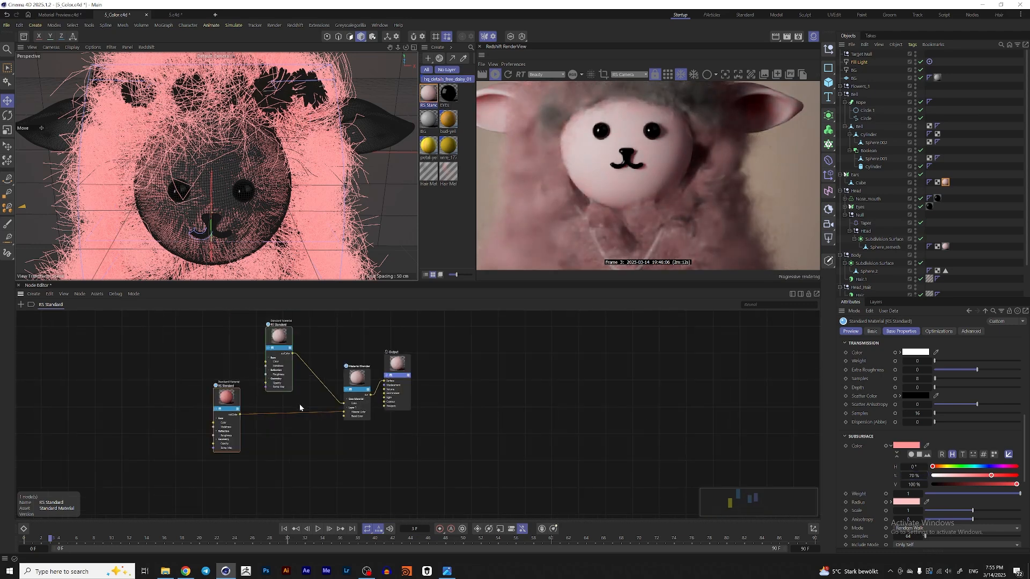
pyautogui.doubleClick(336, 444)
pyautogui.write('erte')
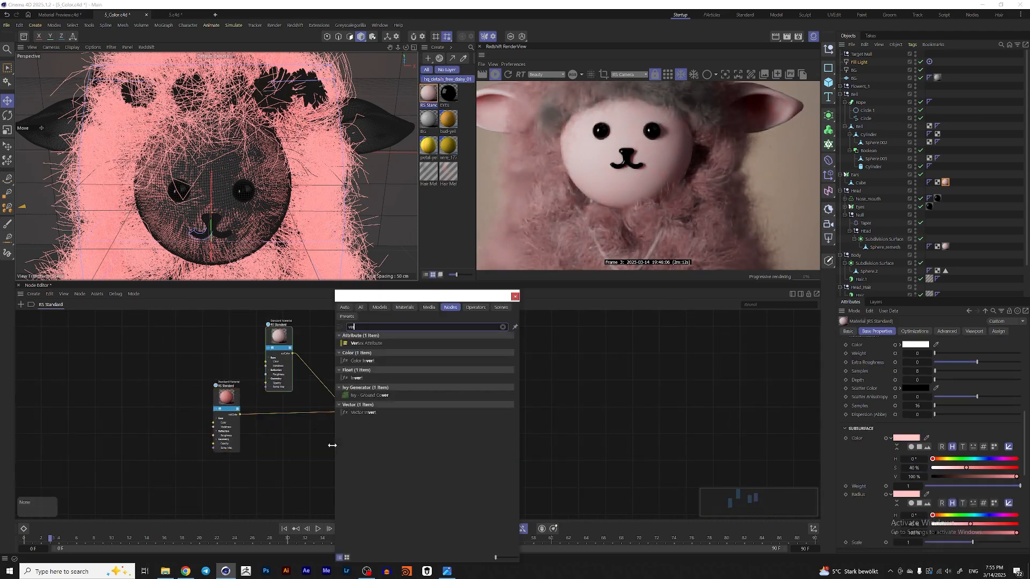
pyautogui.moveTo(378, 338); pyautogui.dragTo(297, 449)
pyautogui.scroll(5, 304, 446)
pyautogui.click(302, 431)
pyautogui.scroll(-1, 302, 431)
pyautogui.click(297, 437)
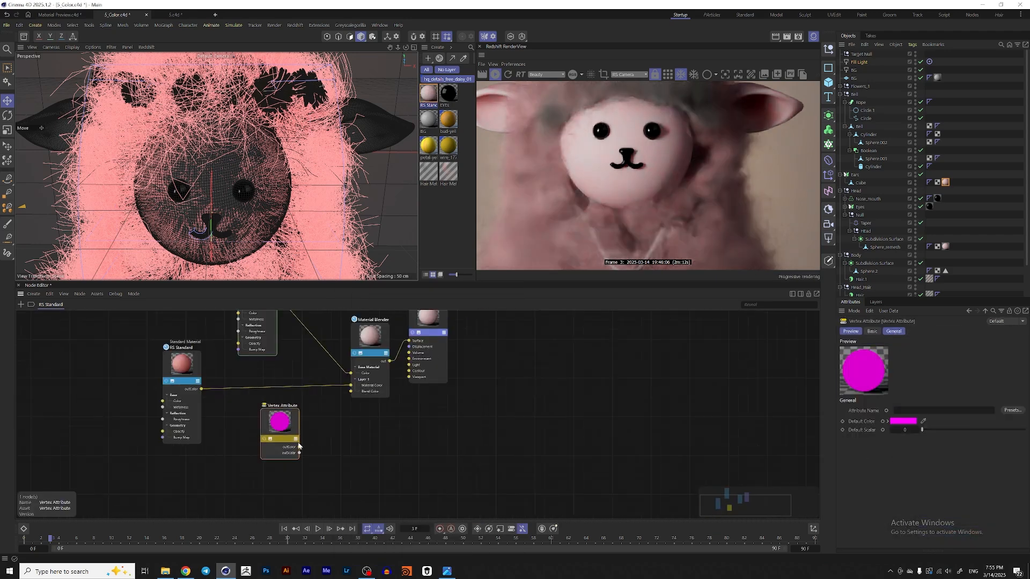
pyautogui.scroll(-1, 300, 442)
pyautogui.moveTo(296, 454); pyautogui.dragTo(378, 367)
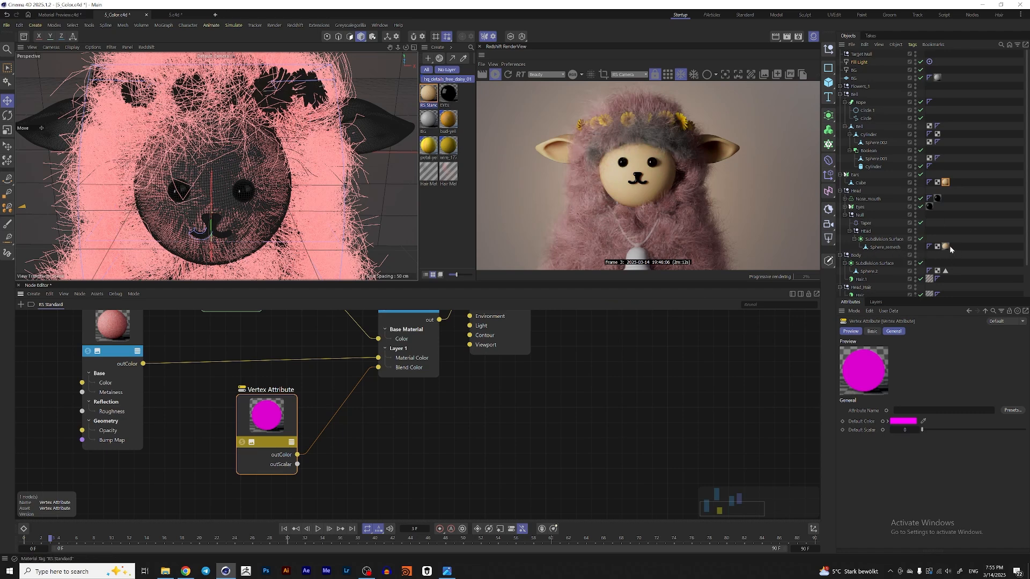
# Step: Move the RS Standard material tag from Sphere_remesh to its parent Subdivision Surface, toggling the subdivision off and on to compare meshes
pyautogui.moveTo(946, 247); pyautogui.dragTo(932, 240)
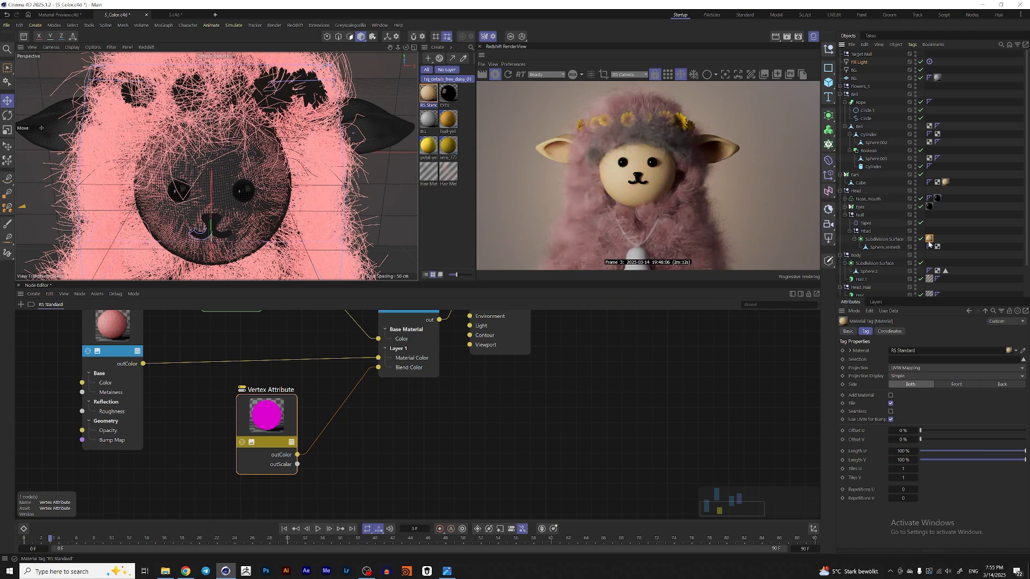
pyautogui.click(889, 247)
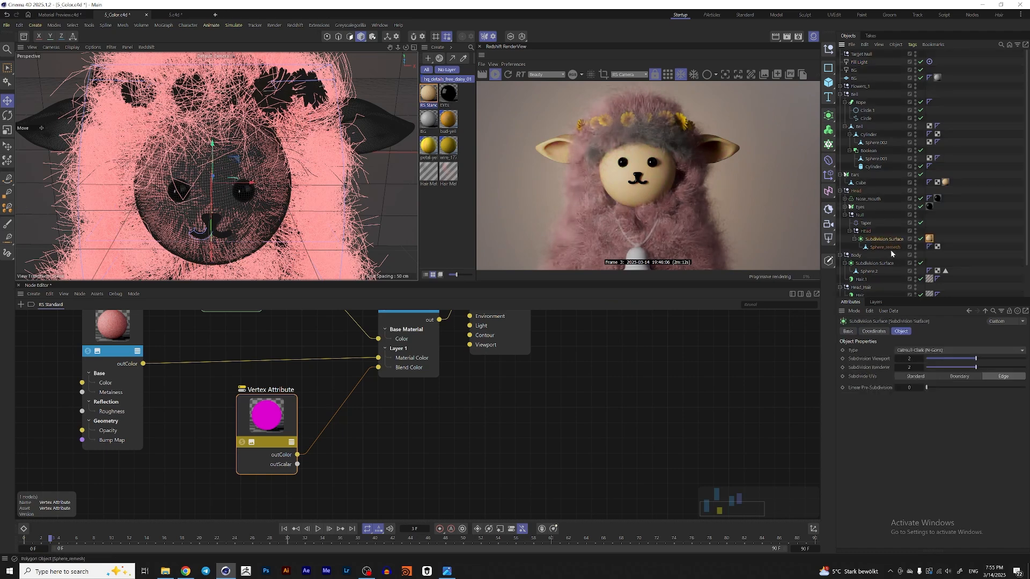
pyautogui.click(921, 239)
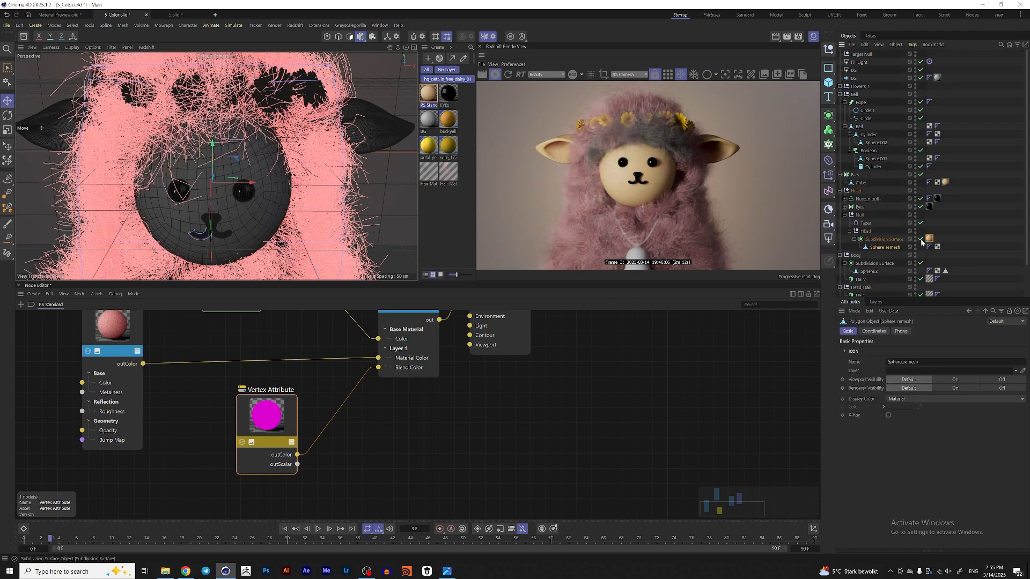
pyautogui.click(921, 241)
# Step: Add a Vertex Map tag to the Subdivision Surface that holds the head's Sphere_remesh
pyautogui.click(896, 241)
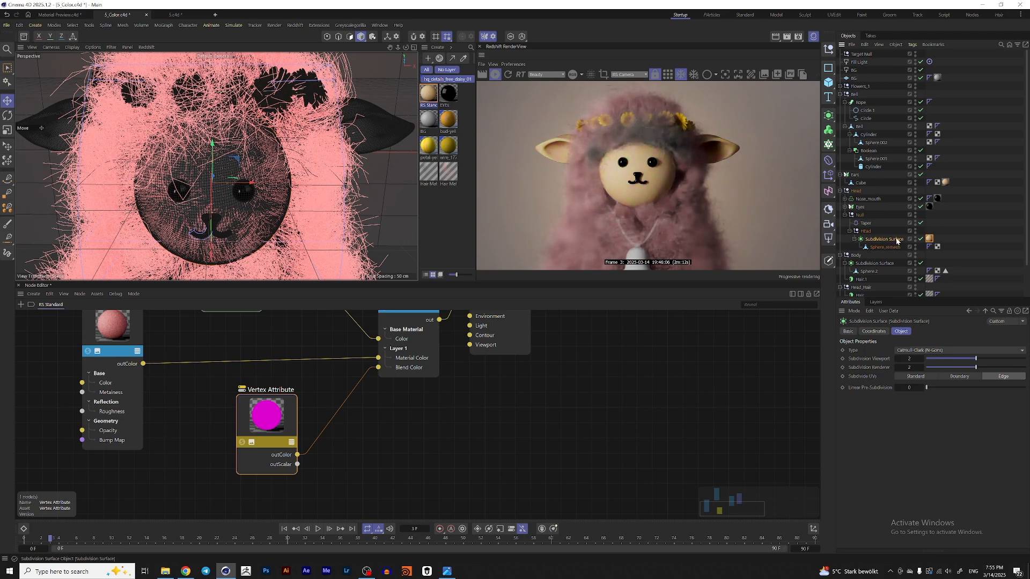
pyautogui.rightClick(893, 242)
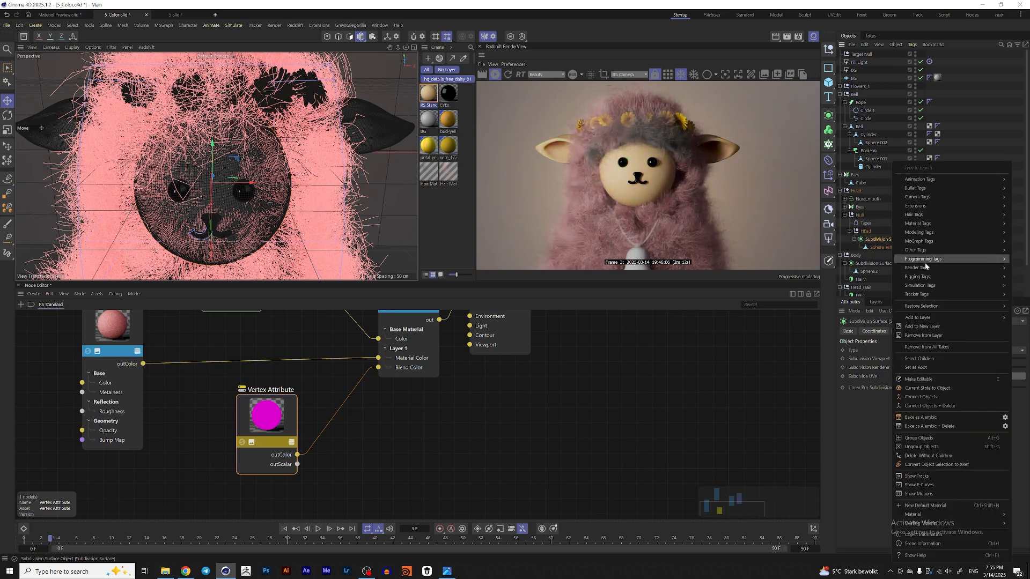
pyautogui.moveTo(942, 268)
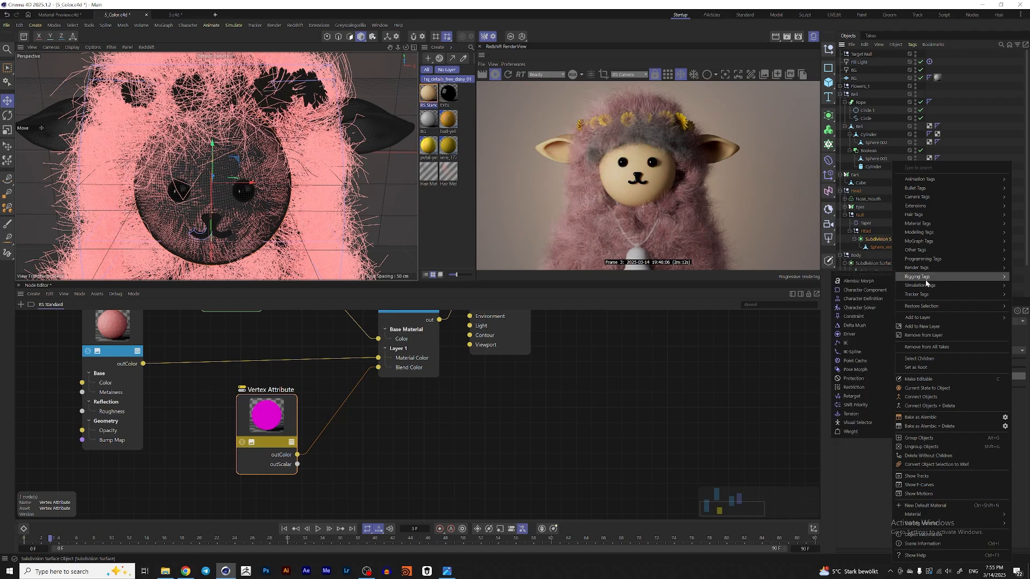
pyautogui.moveTo(922, 250)
pyautogui.click(857, 334)
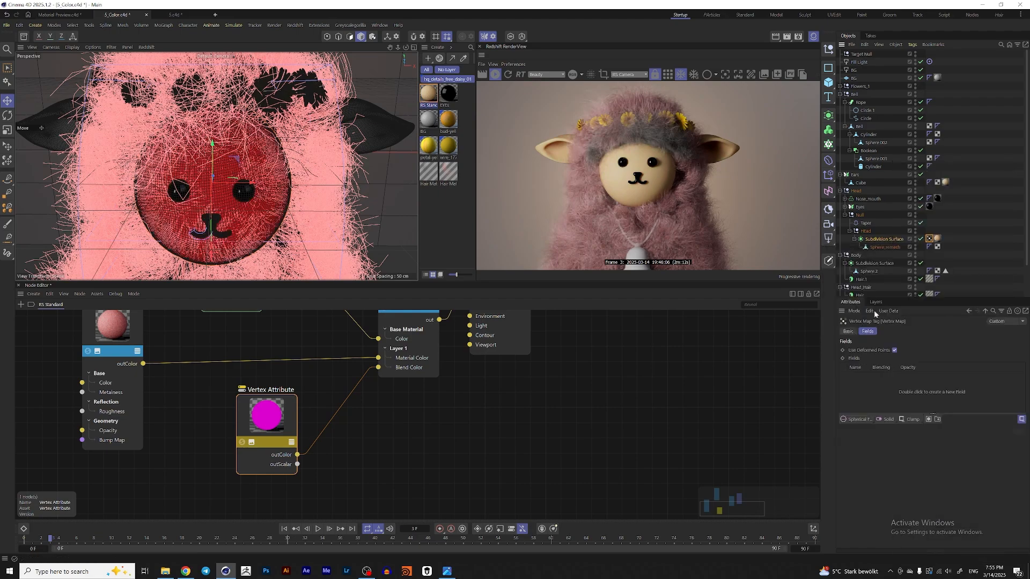
# Step: Add a Spherical Field to the head's Vertex Map tag
pyautogui.keyDown('alt'); pyautogui.moveTo(259, 183); pyautogui.dragTo(321, 184); pyautogui.keyUp('alt')
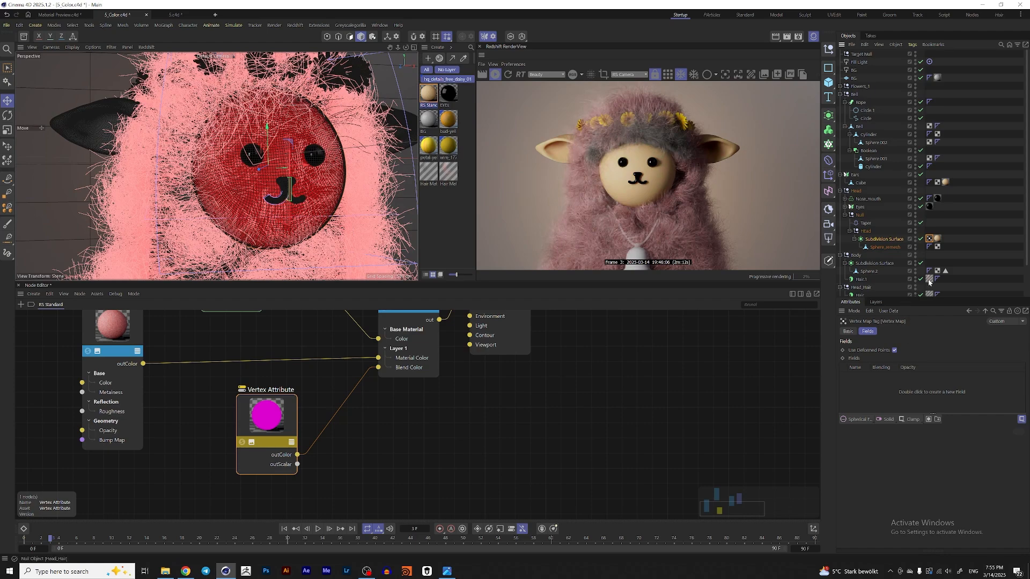
pyautogui.click(858, 420)
pyautogui.scroll(-2, 271, 198)
pyautogui.scroll(-3, 271, 199)
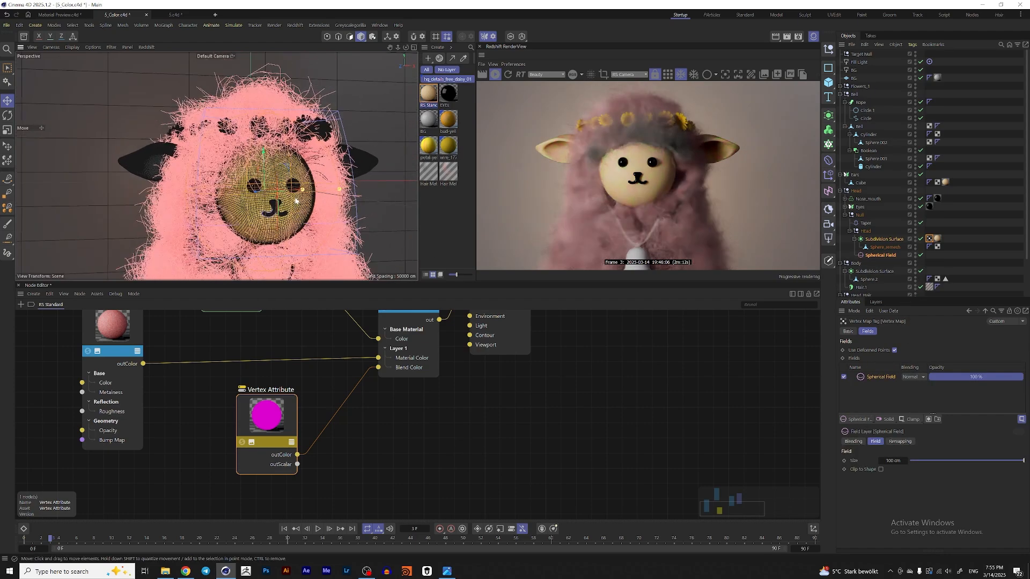
# Step: Shrink the Spherical Field to about 25 cm and position it over the cheek on the positive X side
pyautogui.press('t')
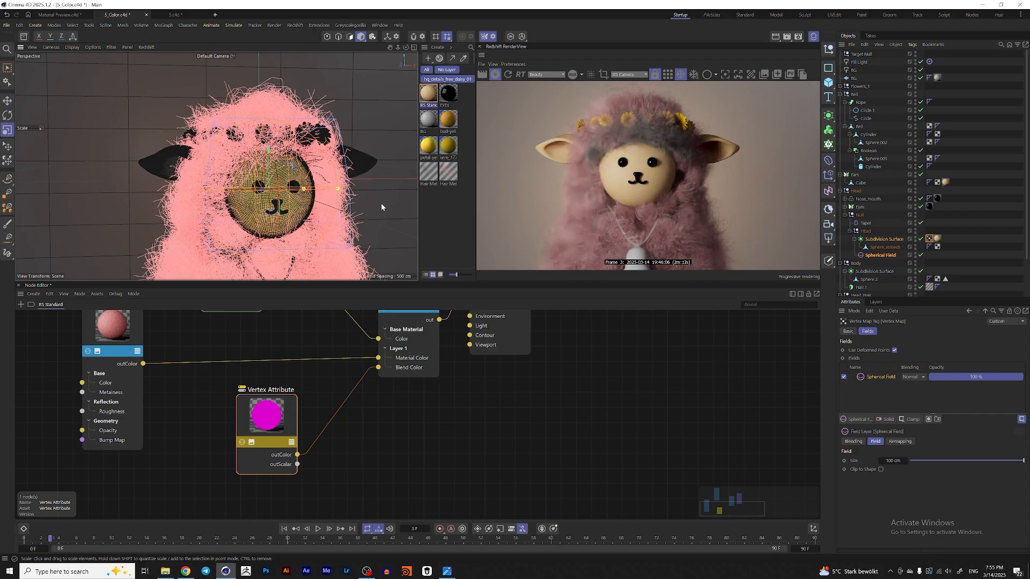
pyautogui.moveTo(381, 205); pyautogui.dragTo(285, 148)
pyautogui.scroll(3, 261, 196)
pyautogui.press('e')
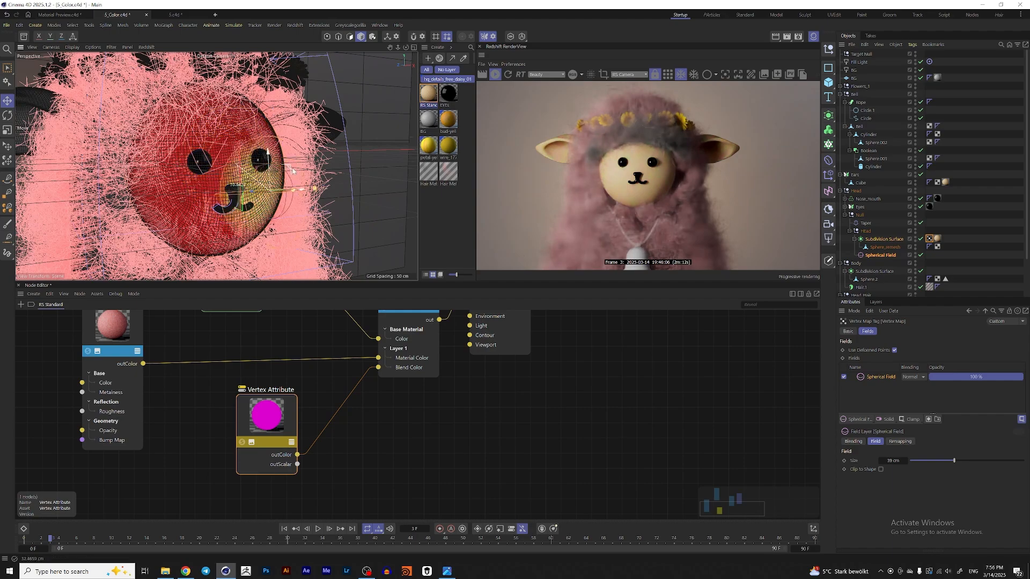
pyautogui.scroll(5, 276, 186)
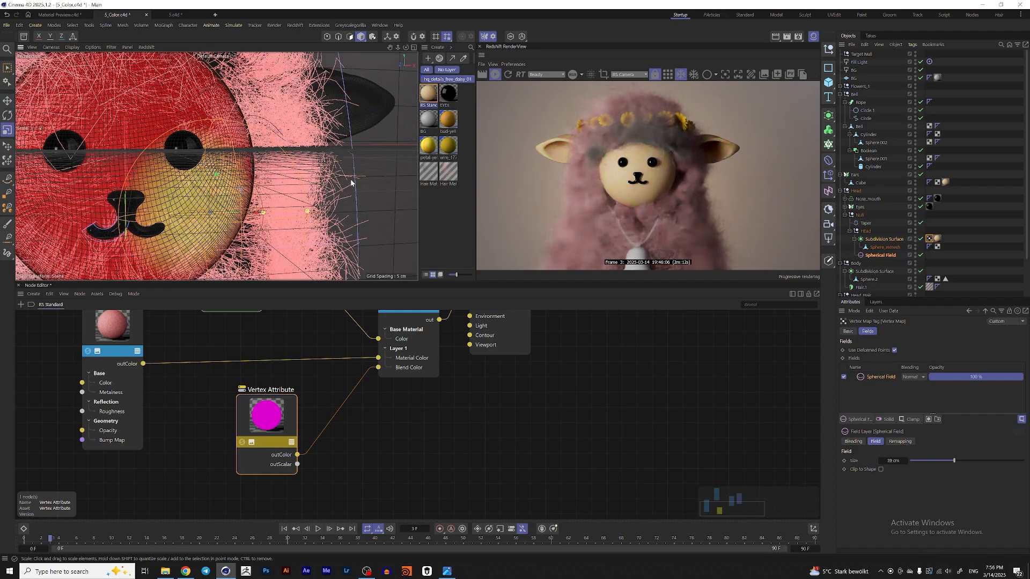
pyautogui.moveTo(307, 211); pyautogui.dragTo(274, 212)
pyautogui.keyDown('alt'); pyautogui.moveTo(262, 161); pyautogui.dragTo(218, 169); pyautogui.keyUp('alt')
pyautogui.moveTo(218, 169)
pyautogui.keyDown('alt'); pyautogui.mouseDown()
pyautogui.moveTo(204, 162)
pyautogui.moveTo(213, 156)
pyautogui.moveTo(232, 178)
pyautogui.mouseUp(); pyautogui.keyUp('alt')
pyautogui.scroll(2, 213, 157)
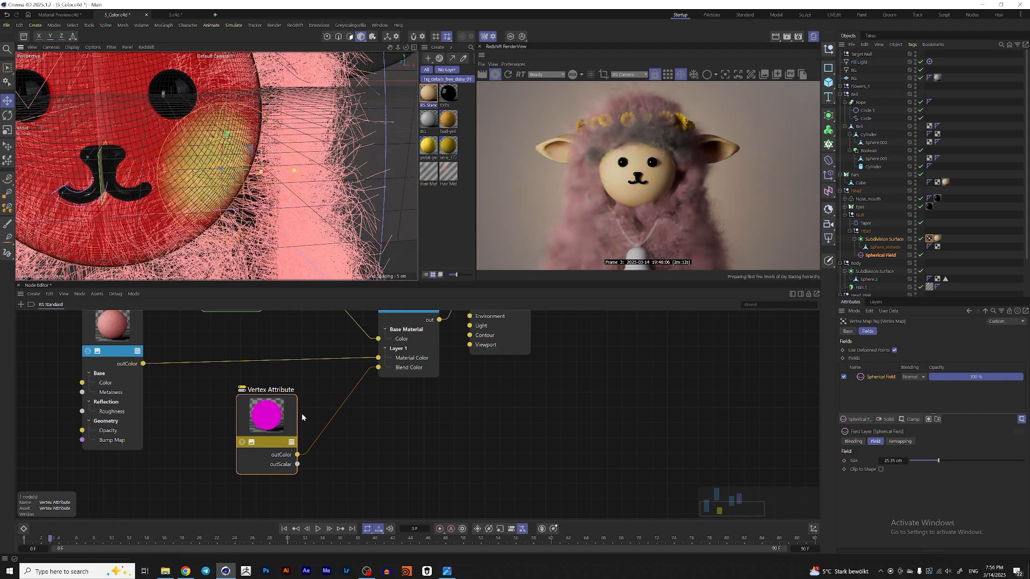
pyautogui.scroll(-4, 257, 161)
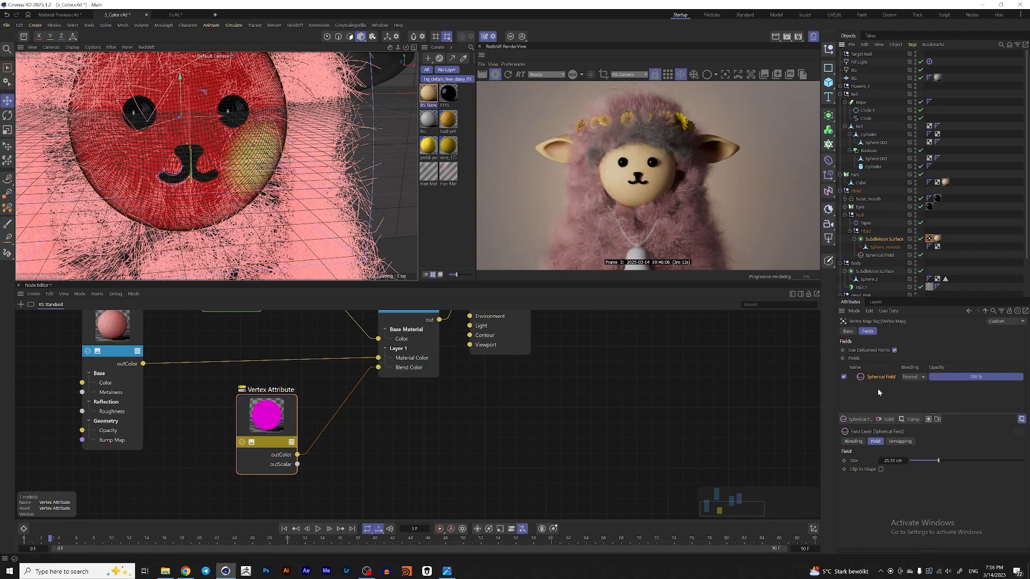
# Step: Duplicate the Spherical Field and negate the copy's X position to mirror it onto the opposite cheek
pyautogui.click(880, 255)
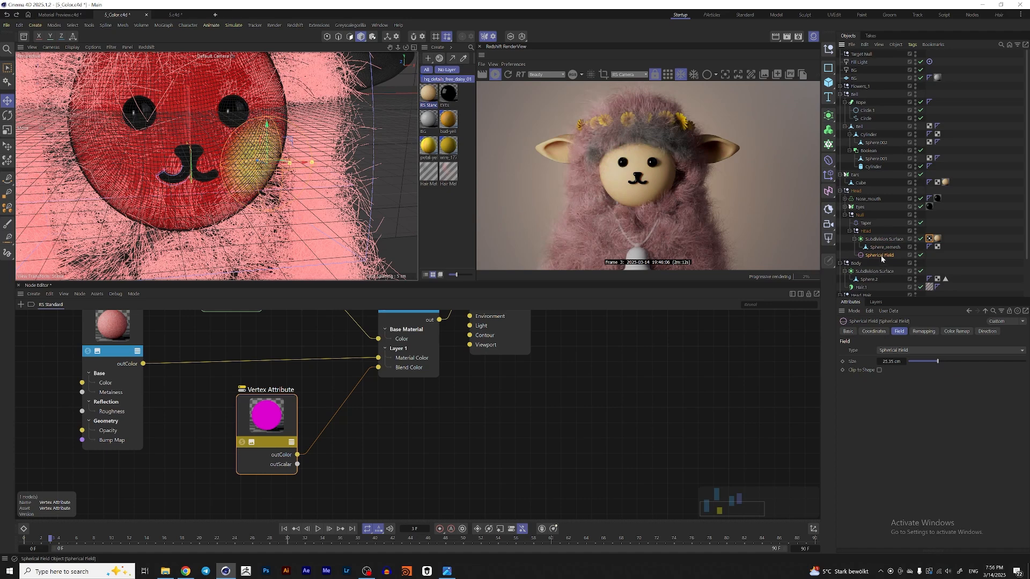
pyautogui.keyDown('ctrl'); pyautogui.moveTo(881, 259); pyautogui.dragTo(884, 267); pyautogui.keyUp('ctrl')
pyautogui.click(879, 331)
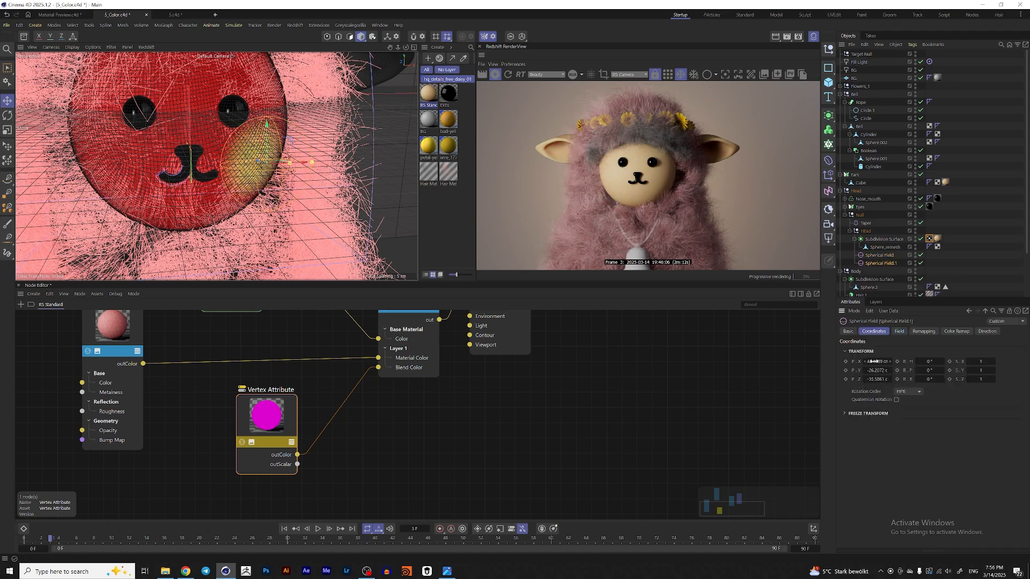
pyautogui.click(872, 362)
pyautogui.write('-')
pyautogui.press('Return')
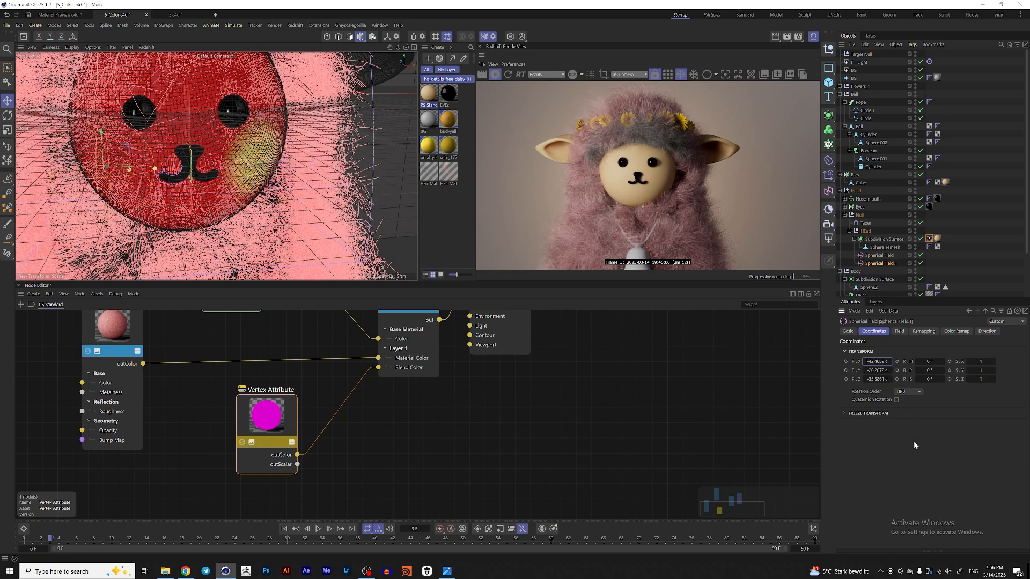
# Step: Add Spherical Field.1 to the head's Vertex Map field list and set its blending to Max
pyautogui.click(933, 241)
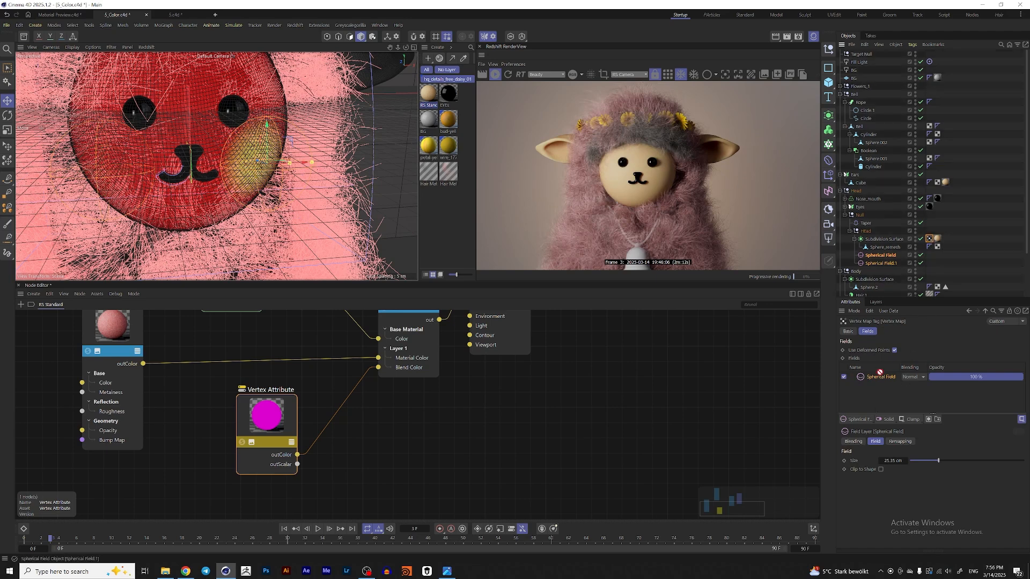
pyautogui.moveTo(880, 377); pyautogui.dragTo(881, 377)
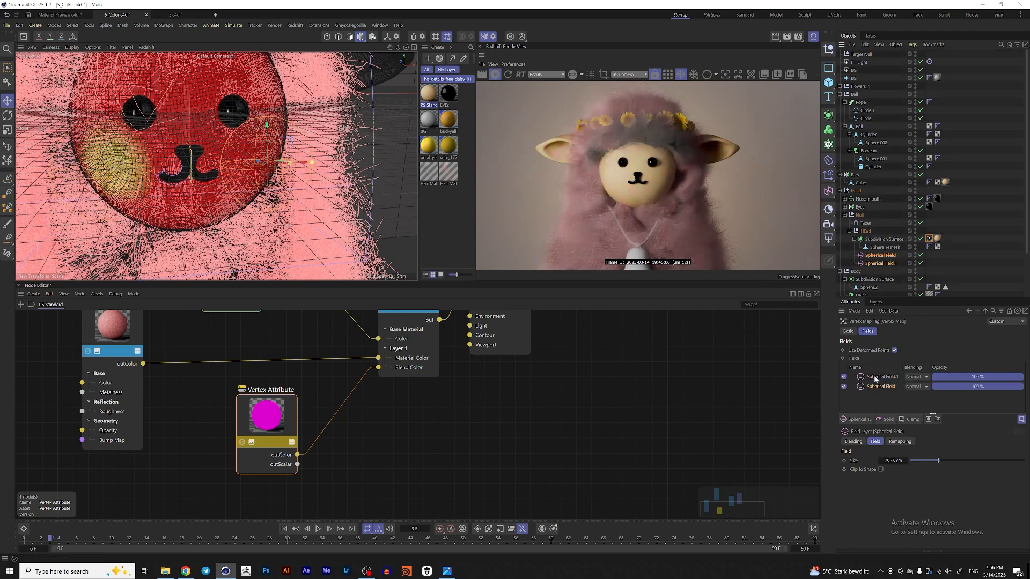
pyautogui.click(918, 377)
pyautogui.click(913, 452)
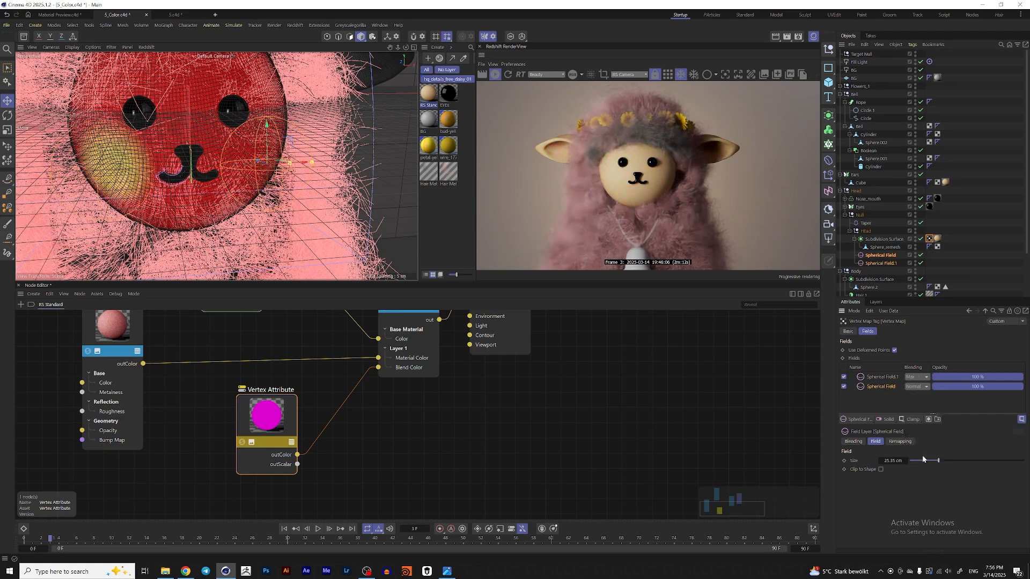
# Step: Link the head's Vertex Map as the Vertex Attribute node's Attribute Name and check the cheek blush in the render
pyautogui.scroll(-3, 254, 187)
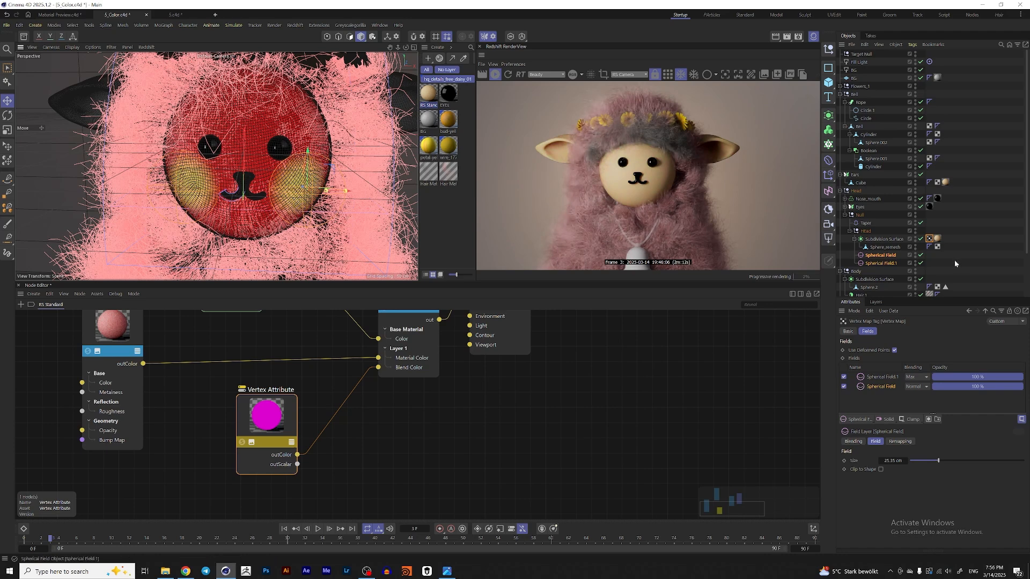
pyautogui.click(260, 421)
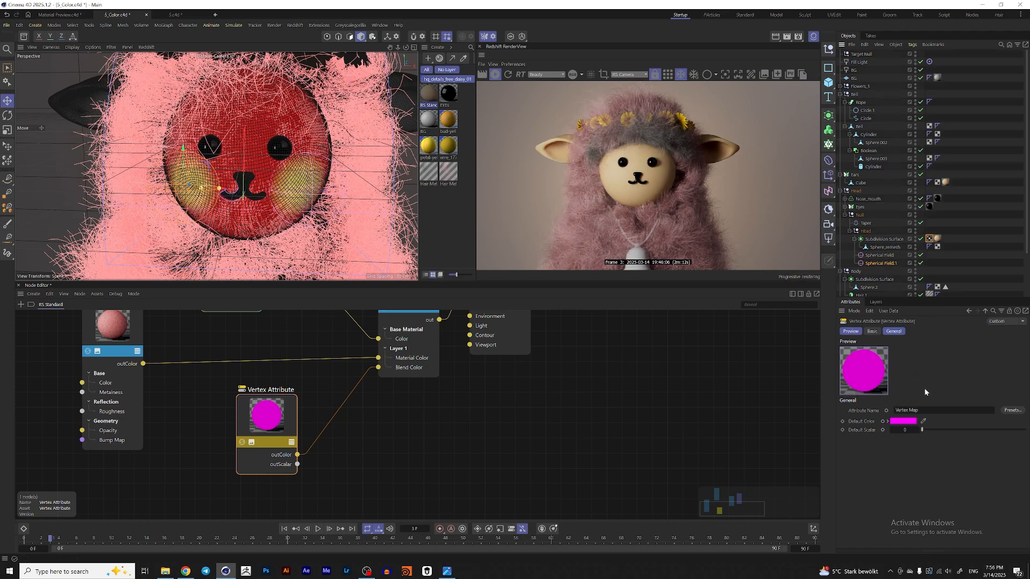
pyautogui.scroll(3, 651, 173)
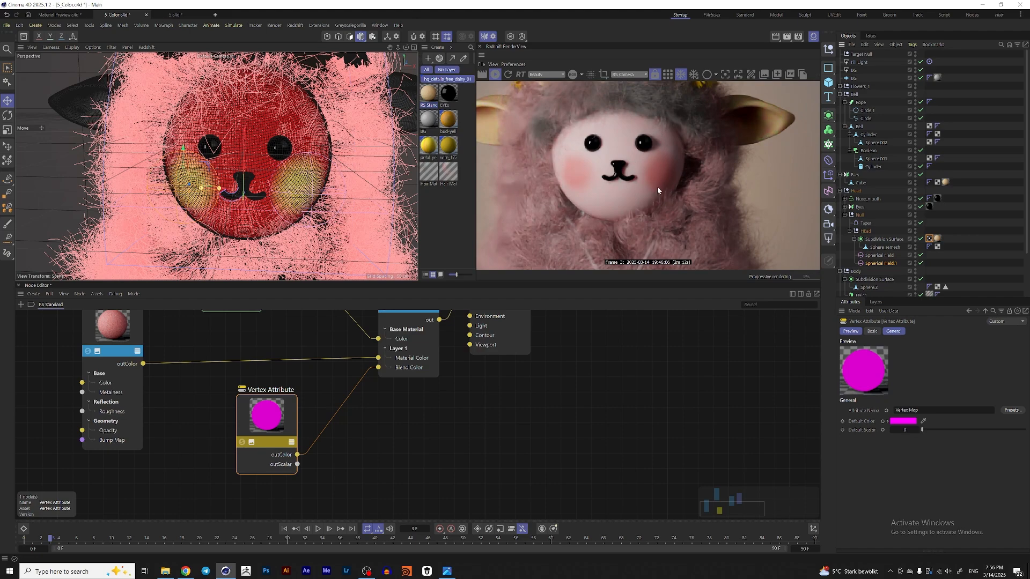
# Step: Add a Vertex Map tag to the ears' Cube object and activate it for weight painting
pyautogui.scroll(-5, 284, 149)
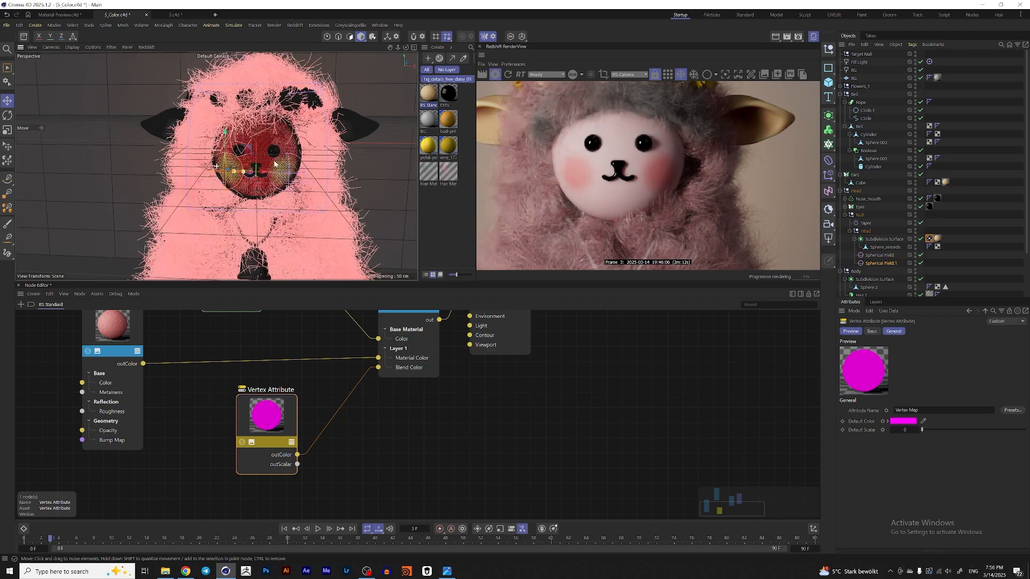
pyautogui.scroll(4, 317, 138)
pyautogui.keyDown('alt'); pyautogui.moveTo(317, 138); pyautogui.dragTo(290, 153); pyautogui.keyUp('alt')
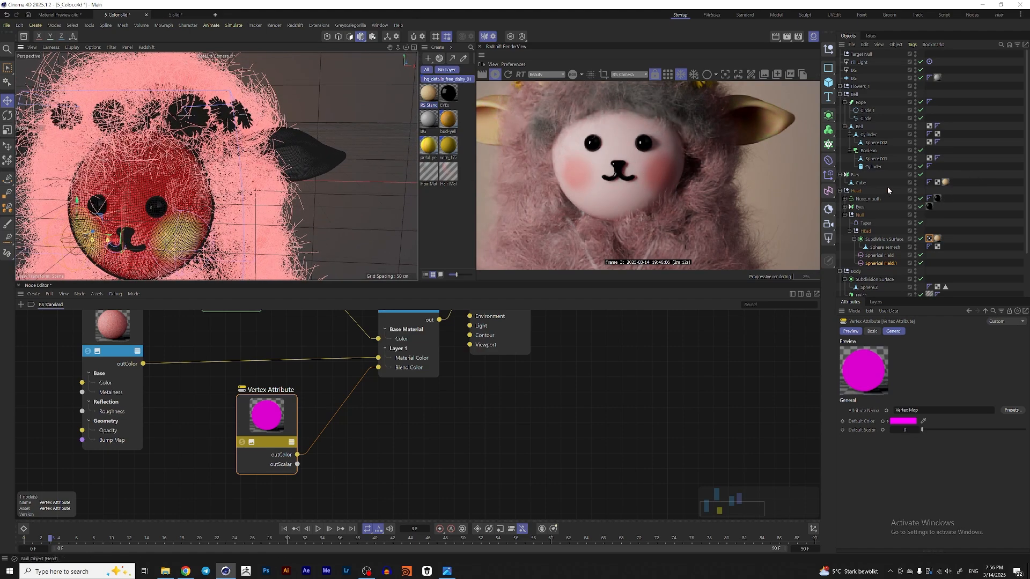
pyautogui.click(861, 183)
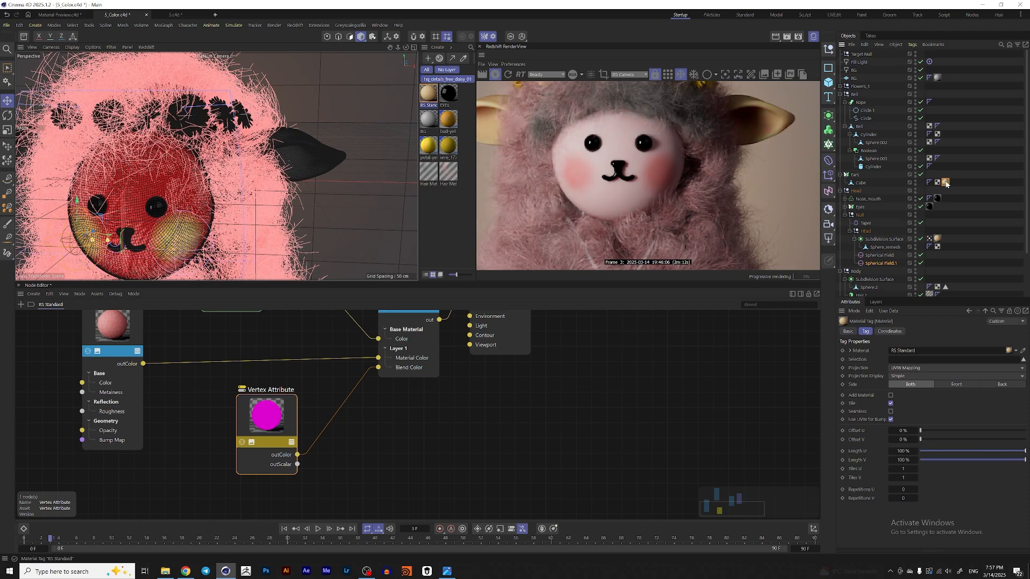
pyautogui.rightClick(863, 184)
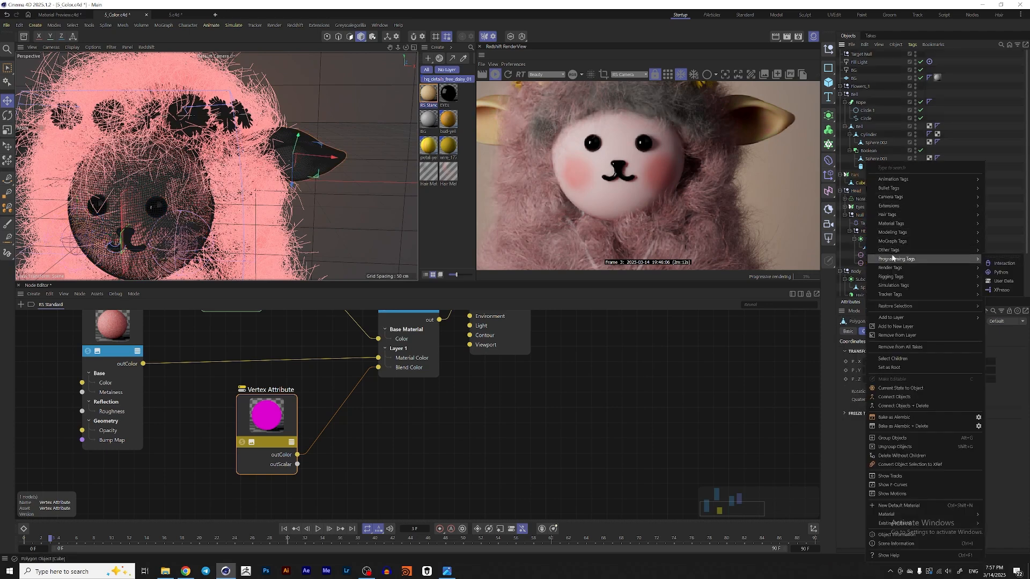
pyautogui.moveTo(894, 257)
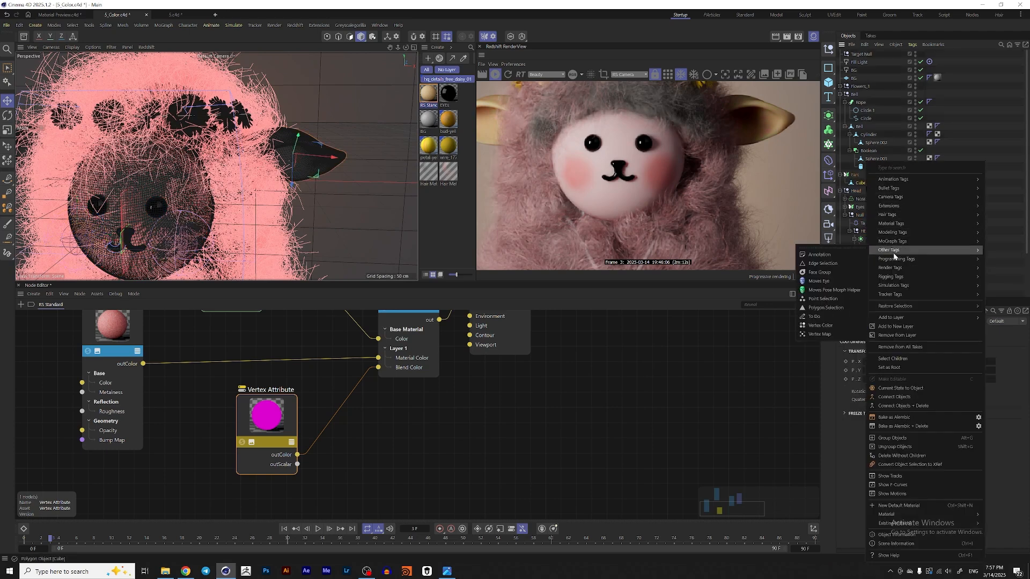
pyautogui.click(820, 334)
pyautogui.click(929, 183)
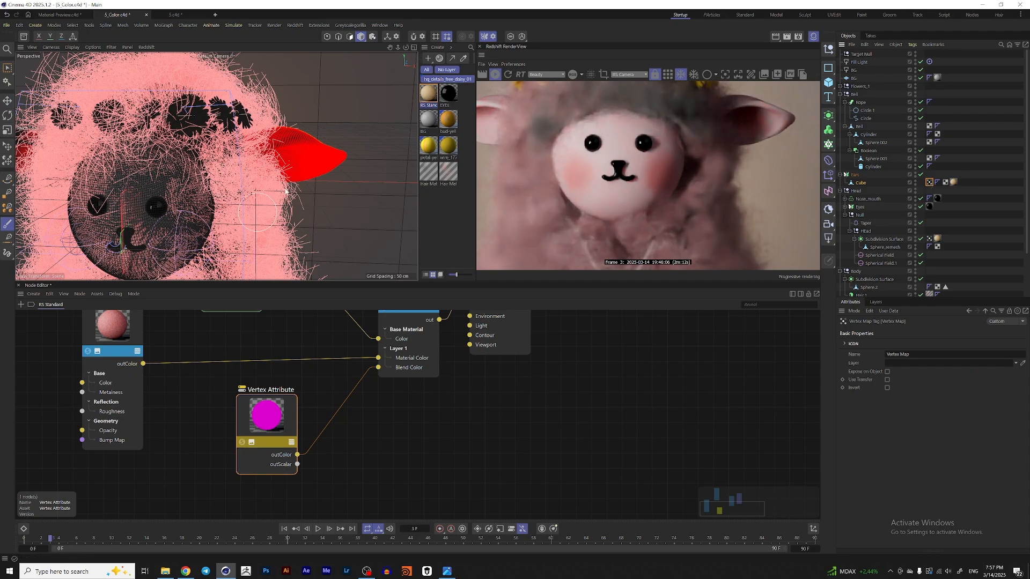
# Step: Paint vertex map weight over the inner surface of the ear, filling it out towards the rim
pyautogui.scroll(3, 317, 157)
pyautogui.scroll(-6, 340, 172)
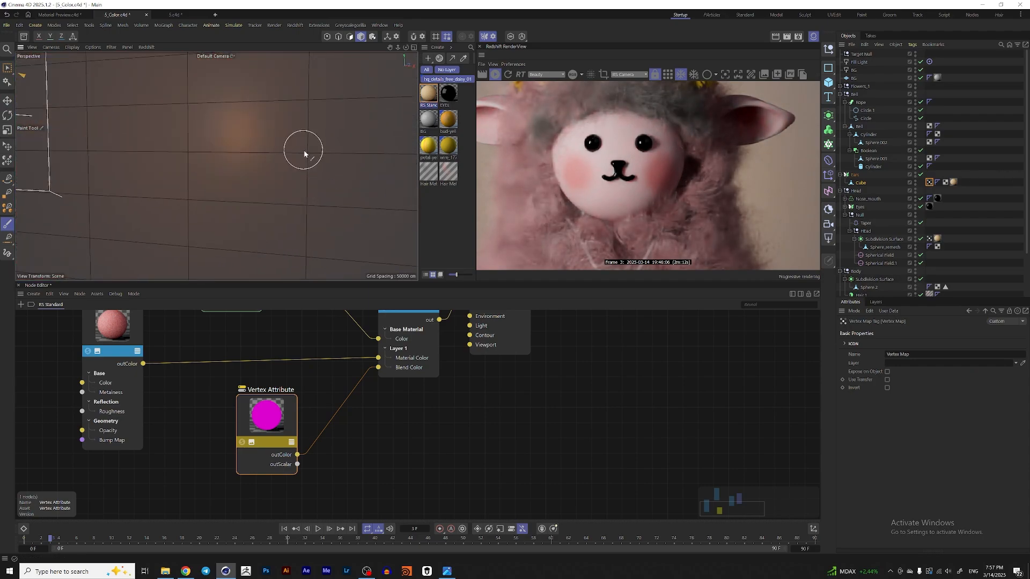
pyautogui.scroll(8, 332, 209)
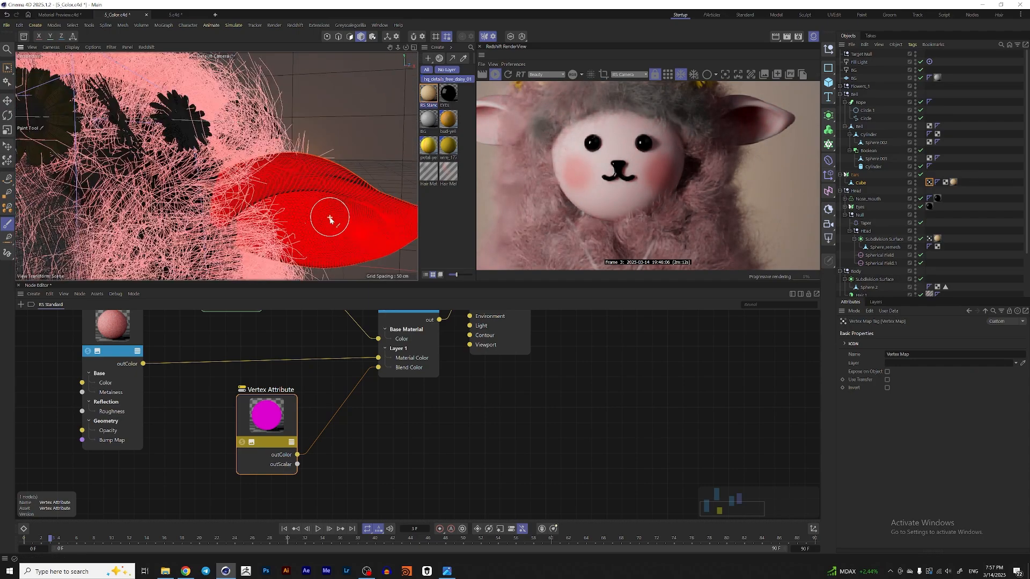
pyautogui.keyDown('alt'); pyautogui.moveTo(336, 167); pyautogui.dragTo(282, 160, button='middle'); pyautogui.keyUp('alt')
pyautogui.moveTo(282, 160)
pyautogui.keyDown('alt'); pyautogui.mouseDown()
pyautogui.moveTo(305, 168)
pyautogui.moveTo(329, 147)
pyautogui.moveTo(204, 147)
pyautogui.moveTo(150, 185)
pyautogui.moveTo(314, 131)
pyautogui.moveTo(252, 204)
pyautogui.moveTo(198, 175)
pyautogui.moveTo(230, 108)
pyautogui.moveTo(362, 144)
pyautogui.moveTo(230, 212)
pyautogui.moveTo(184, 204)
pyautogui.mouseUp(); pyautogui.keyUp('alt')
pyautogui.scroll(1, 287, 154)
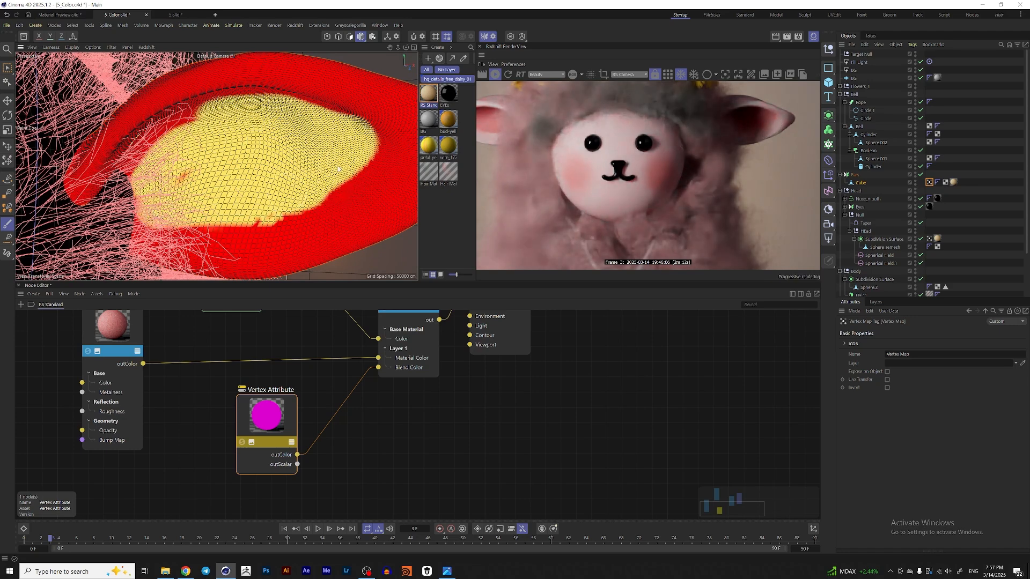
pyautogui.moveTo(338, 169)
pyautogui.mouseDown()
pyautogui.moveTo(384, 150)
pyautogui.moveTo(247, 225)
pyautogui.moveTo(155, 231)
pyautogui.moveTo(217, 195)
pyautogui.mouseUp()
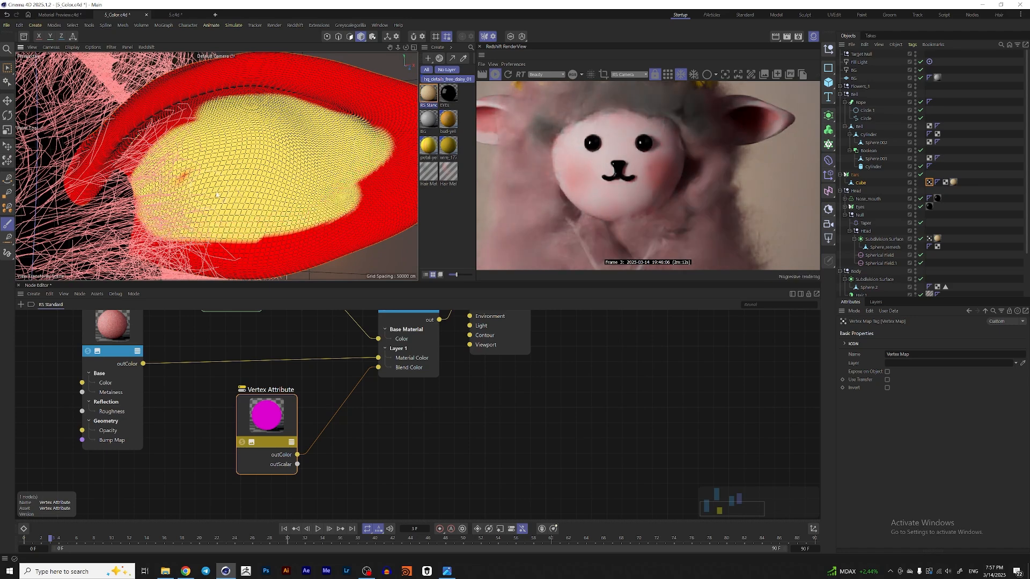
pyautogui.moveTo(162, 168)
pyautogui.mouseDown()
pyautogui.moveTo(182, 124)
pyautogui.moveTo(379, 171)
pyautogui.mouseUp()
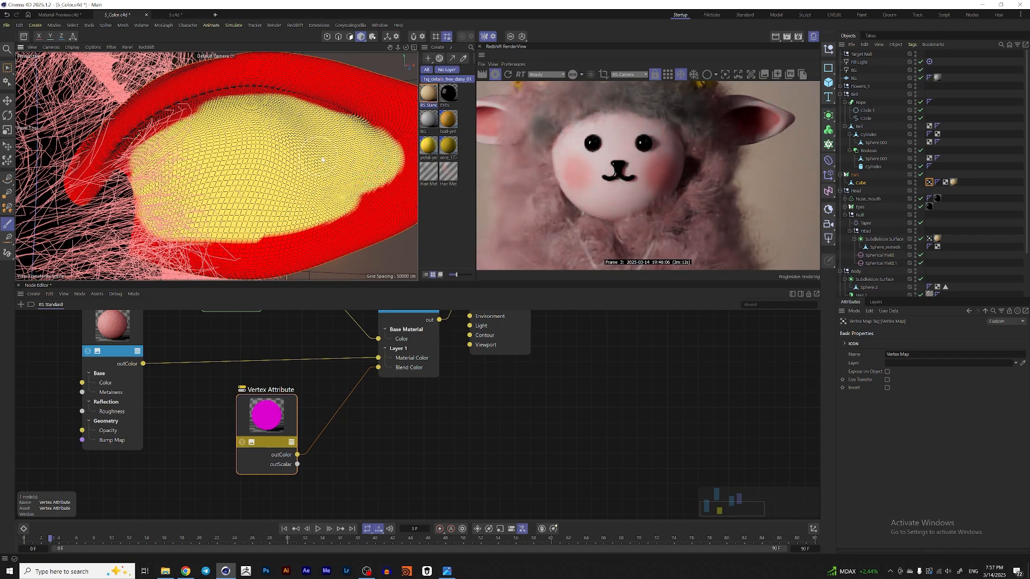
pyautogui.moveTo(322, 159)
pyautogui.keyDown('alt'); pyautogui.mouseDown()
pyautogui.moveTo(285, 130)
pyautogui.moveTo(221, 138)
pyautogui.moveTo(305, 119)
pyautogui.mouseUp(); pyautogui.keyUp('alt')
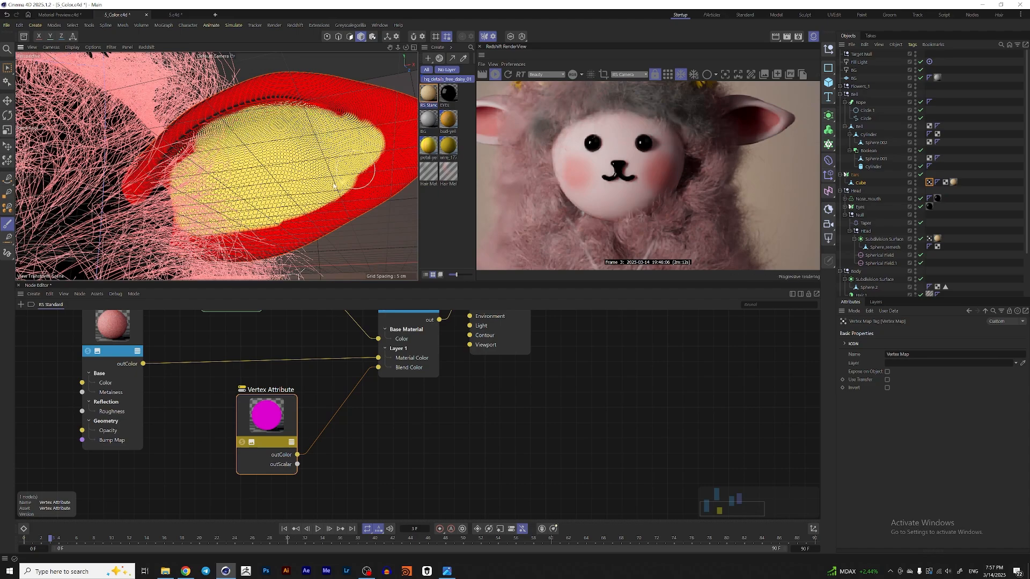
pyautogui.moveTo(333, 187)
pyautogui.keyDown('alt'); pyautogui.mouseDown()
pyautogui.moveTo(230, 215)
pyautogui.moveTo(341, 194)
pyautogui.moveTo(330, 192)
pyautogui.mouseUp(); pyautogui.keyUp('alt')
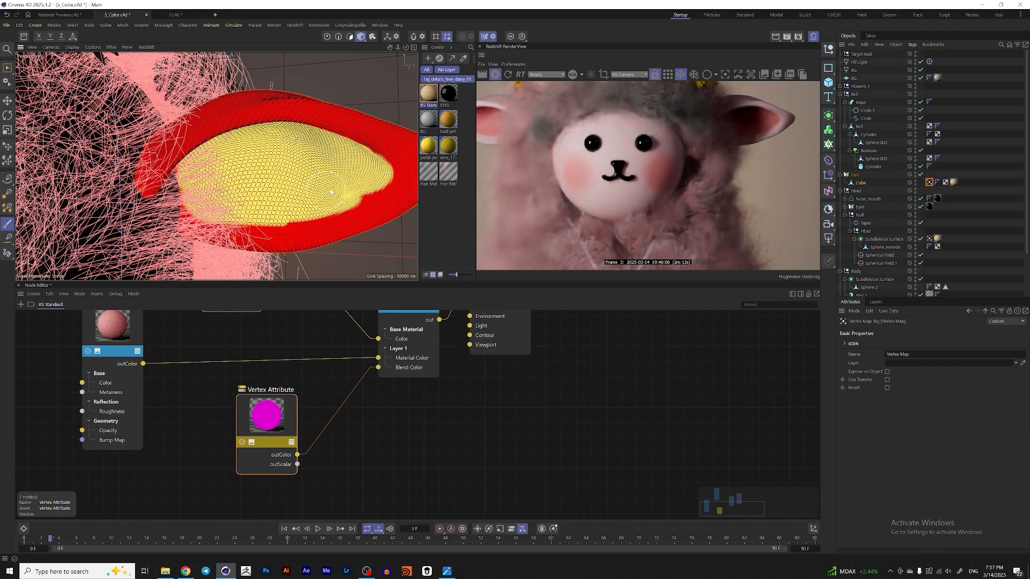
pyautogui.keyDown('alt'); pyautogui.moveTo(362, 196); pyautogui.dragTo(347, 194, button='middle'); pyautogui.keyUp('alt')
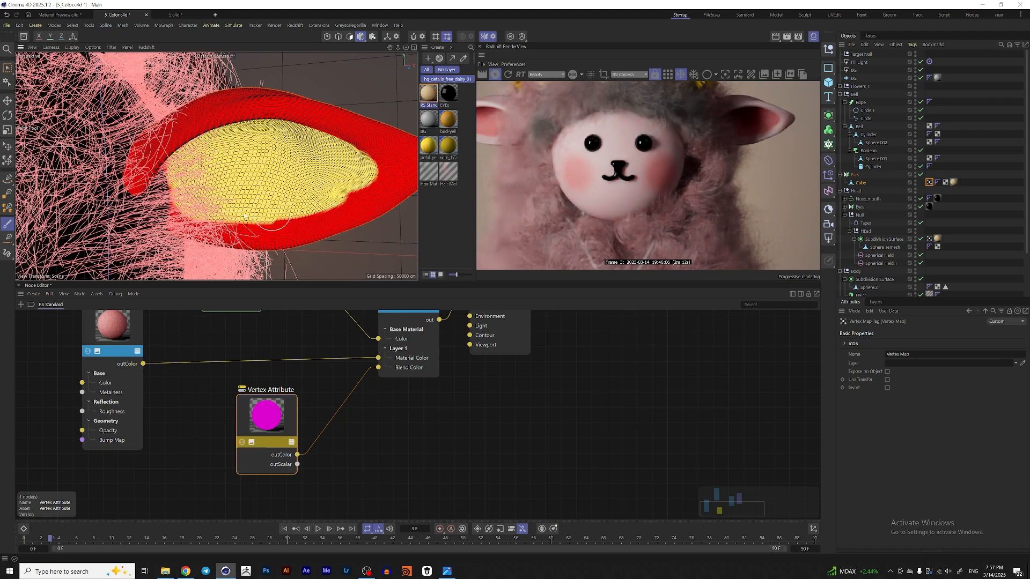
pyautogui.moveTo(263, 221)
pyautogui.keyDown('shift'); pyautogui.mouseDown()
pyautogui.moveTo(231, 227)
pyautogui.moveTo(311, 215)
pyautogui.moveTo(274, 205)
pyautogui.moveTo(316, 187)
pyautogui.mouseUp(); pyautogui.keyUp('shift')
# Step: Soften the border of the painted inner-ear area into a gradual falloff and check the ears in the render
pyautogui.moveTo(373, 154)
pyautogui.keyDown('shift'); pyautogui.mouseDown()
pyautogui.moveTo(347, 129)
pyautogui.moveTo(278, 115)
pyautogui.moveTo(303, 114)
pyautogui.mouseUp(); pyautogui.keyUp('shift')
pyautogui.keyDown('alt'); pyautogui.moveTo(302, 114); pyautogui.dragTo(286, 126); pyautogui.keyUp('alt')
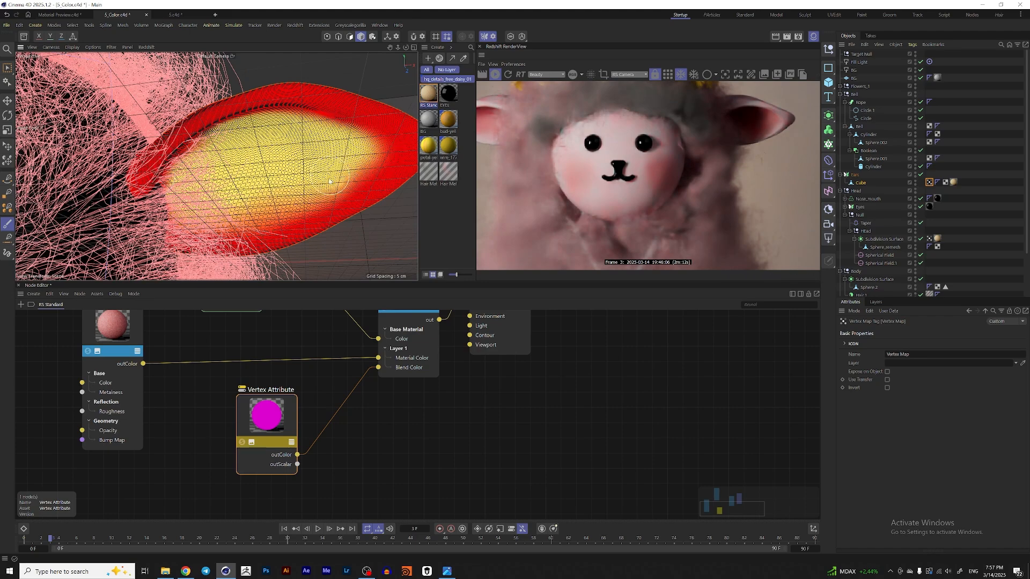
pyautogui.moveTo(335, 177)
pyautogui.keyDown('alt'); pyautogui.mouseDown()
pyautogui.moveTo(366, 177)
pyautogui.moveTo(225, 146)
pyautogui.moveTo(193, 159)
pyautogui.mouseUp(); pyautogui.keyUp('alt')
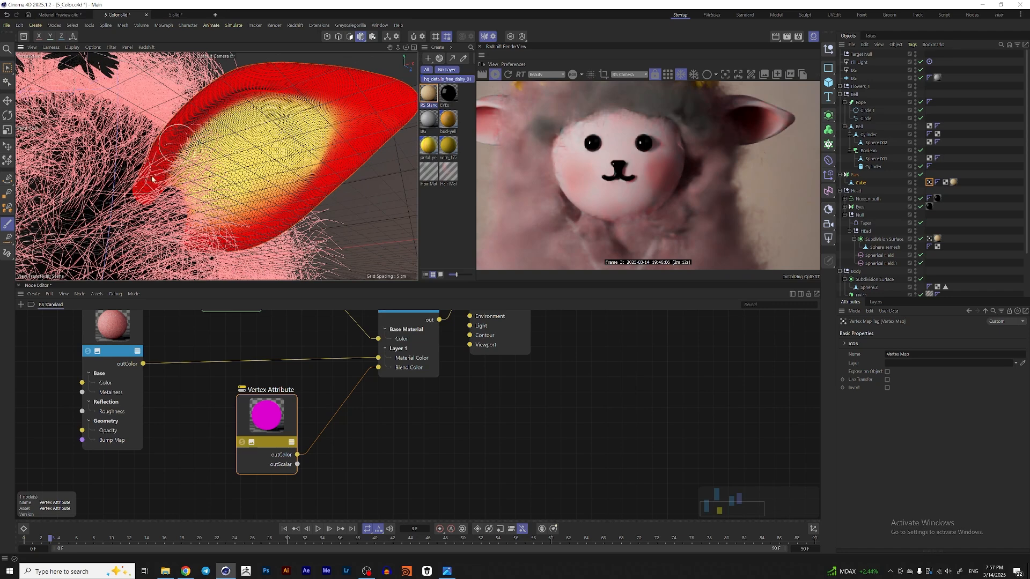
pyautogui.scroll(-3, 776, 155)
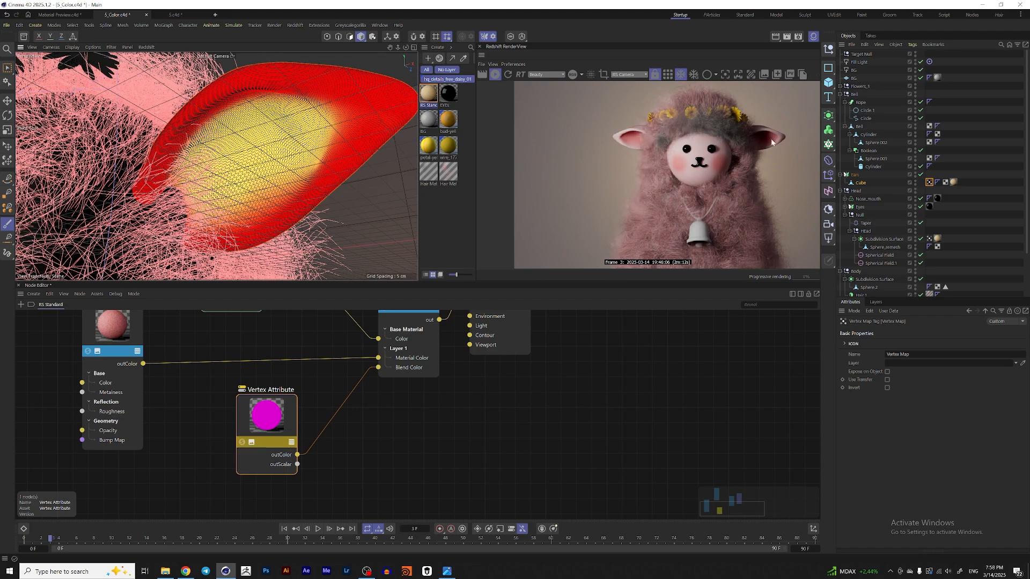
pyautogui.scroll(-8, 184, 182)
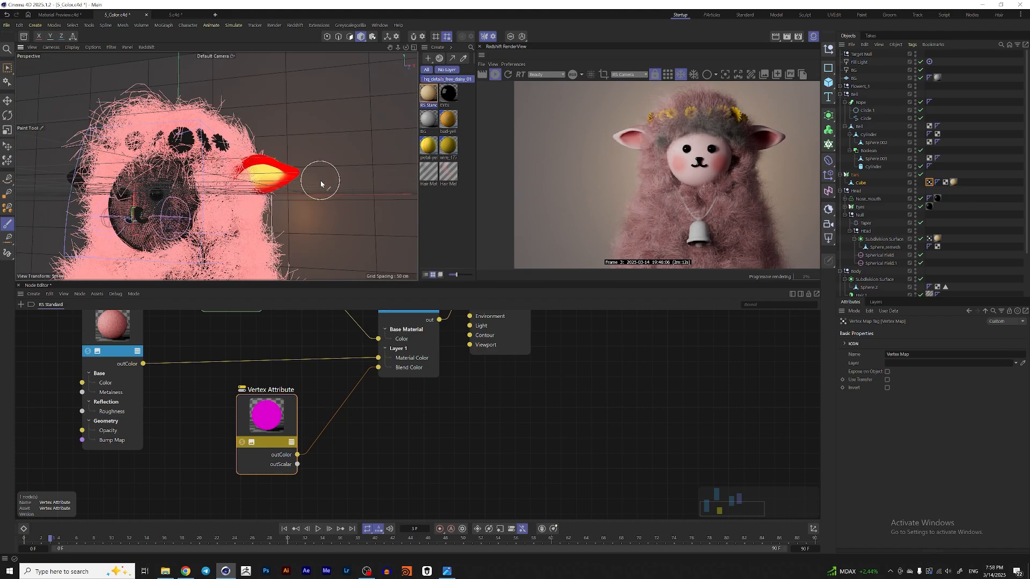
# Step: Create a new Redshift Standard material and assign it to both the body's Hair.1 and the Hair object under Head_Hair
pyautogui.click(427, 58)
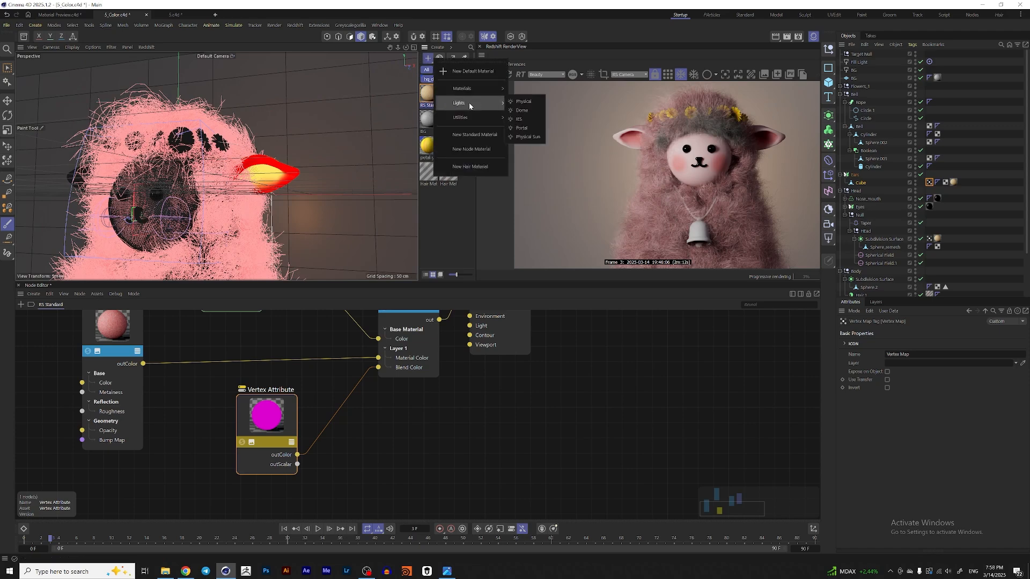
pyautogui.moveTo(467, 88)
pyautogui.click(524, 87)
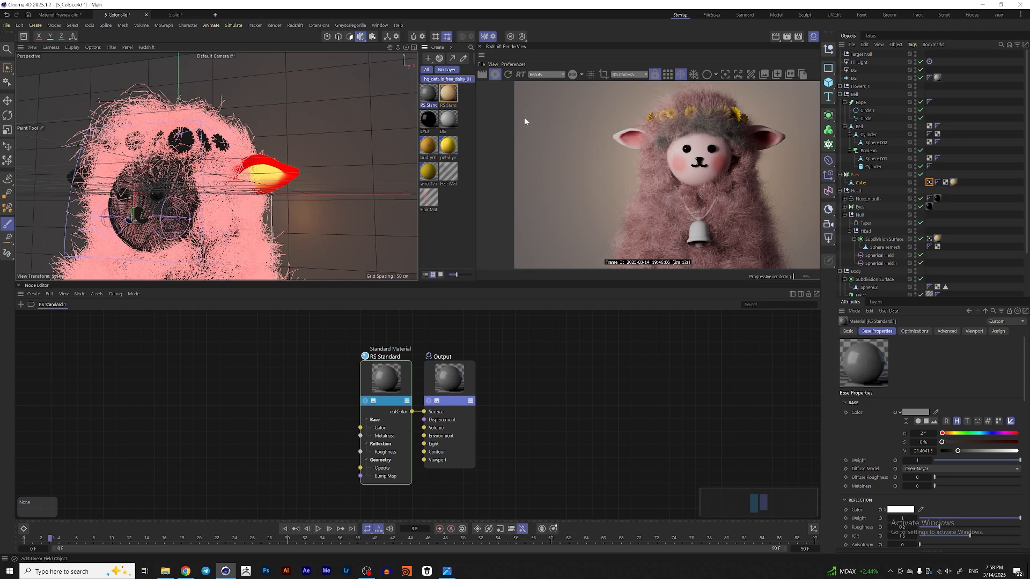
pyautogui.scroll(-3, 857, 229)
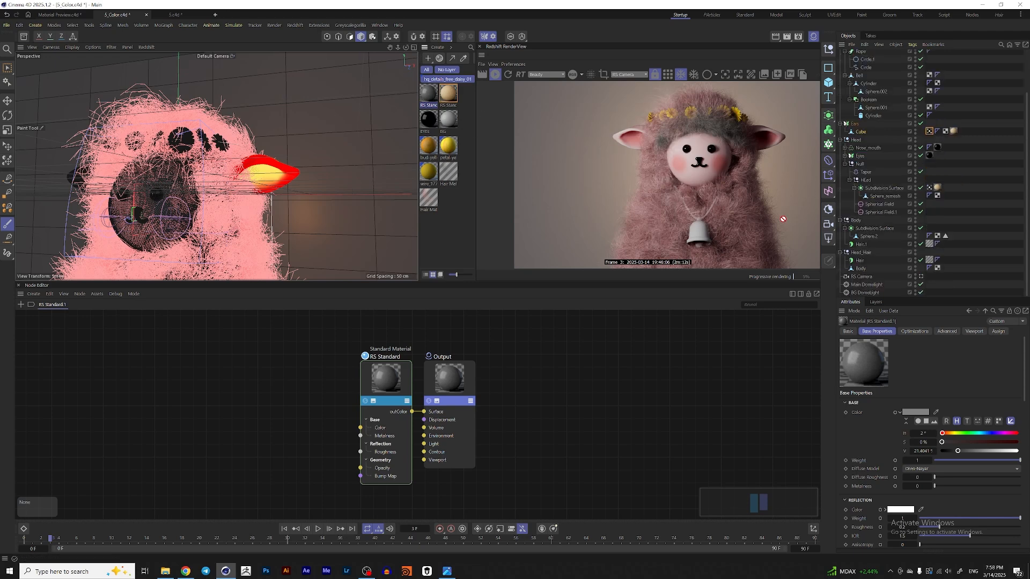
pyautogui.moveTo(860, 263); pyautogui.dragTo(860, 244)
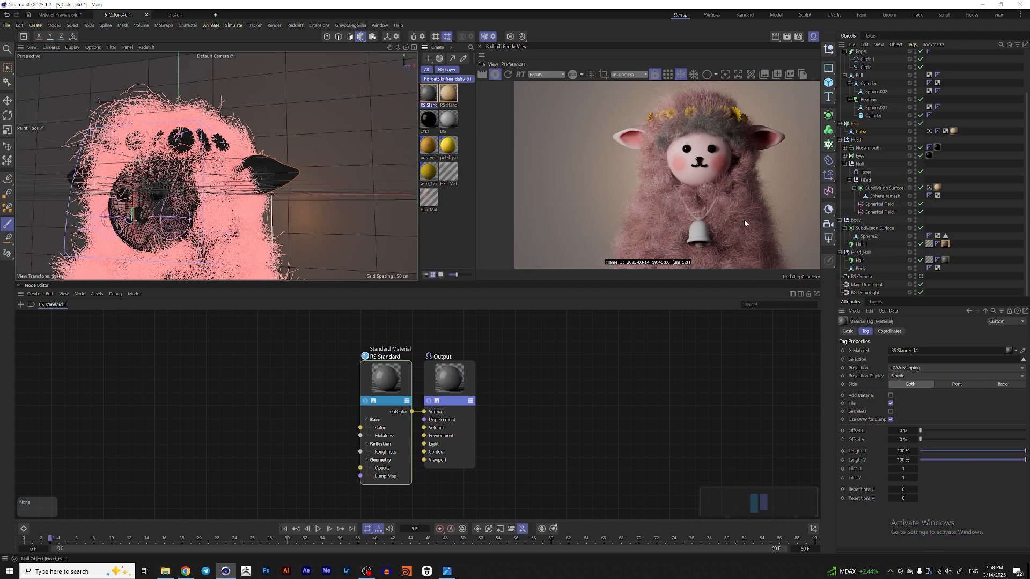
# Step: Replace the new material's RS Standard node with a legacy Hair node and connect its outColor to the Output's Surface
pyautogui.click(388, 383)
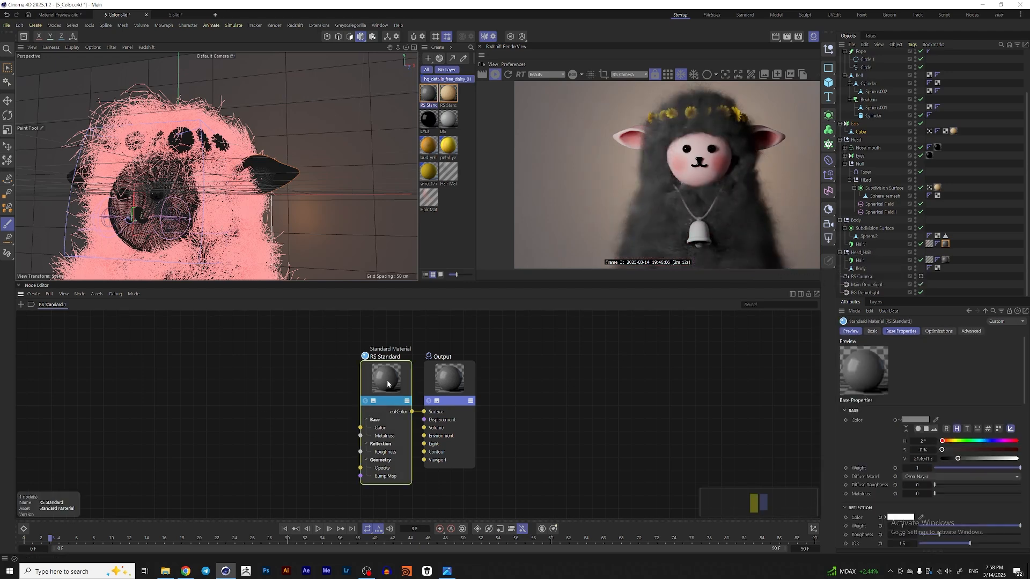
pyautogui.press('Delete')
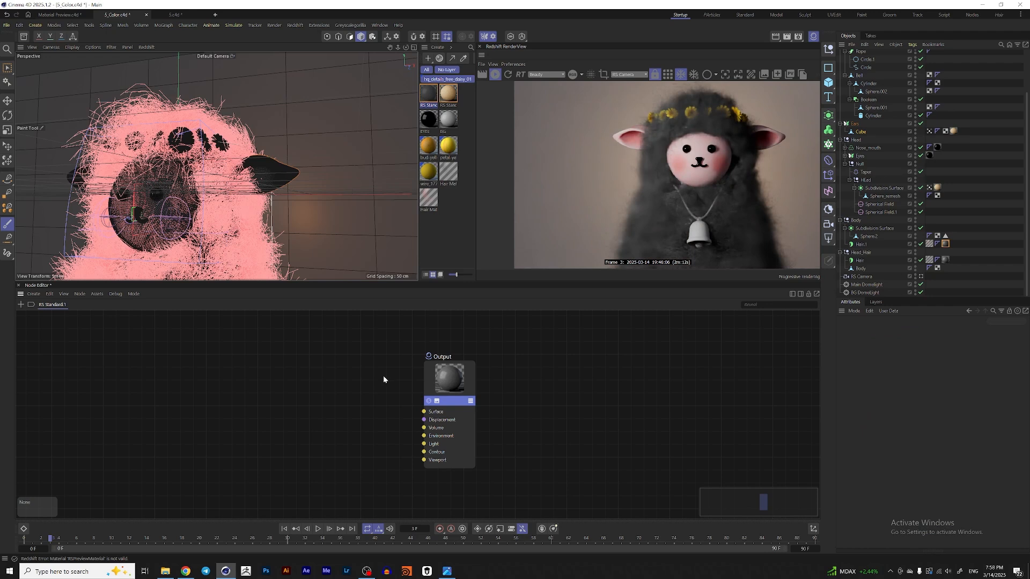
pyautogui.doubleClick(383, 375)
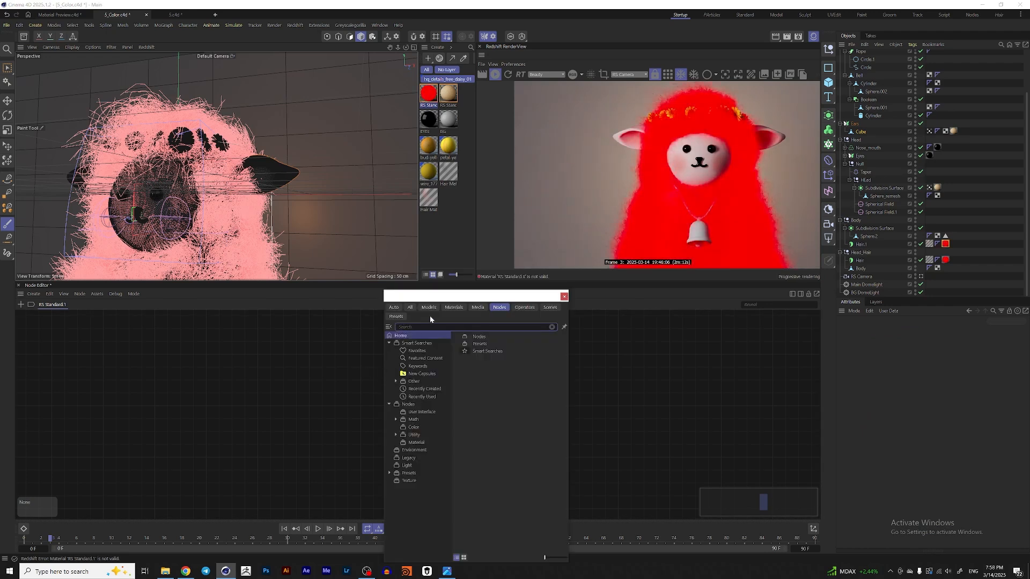
pyautogui.write('hair')
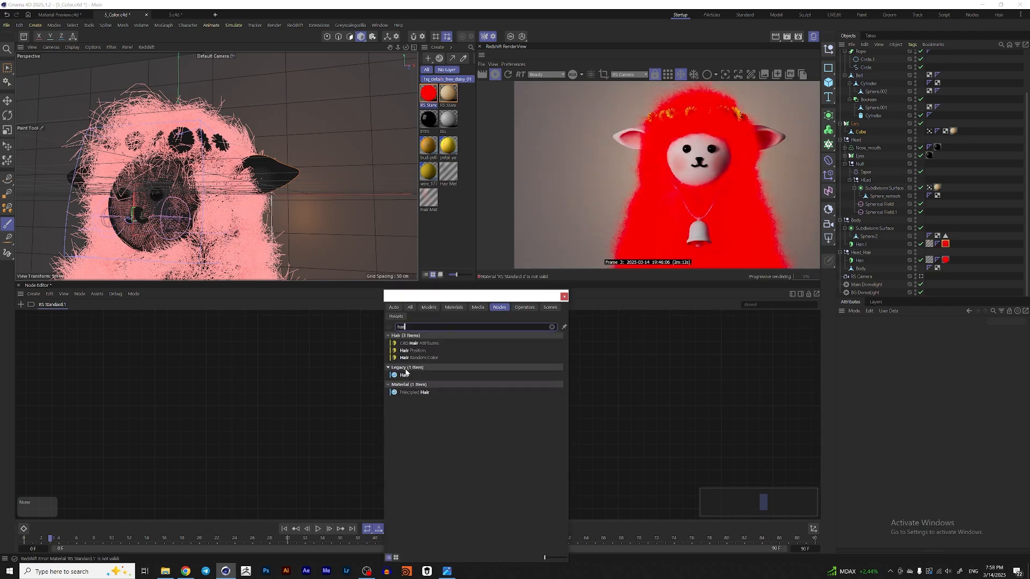
pyautogui.moveTo(405, 375); pyautogui.dragTo(356, 385)
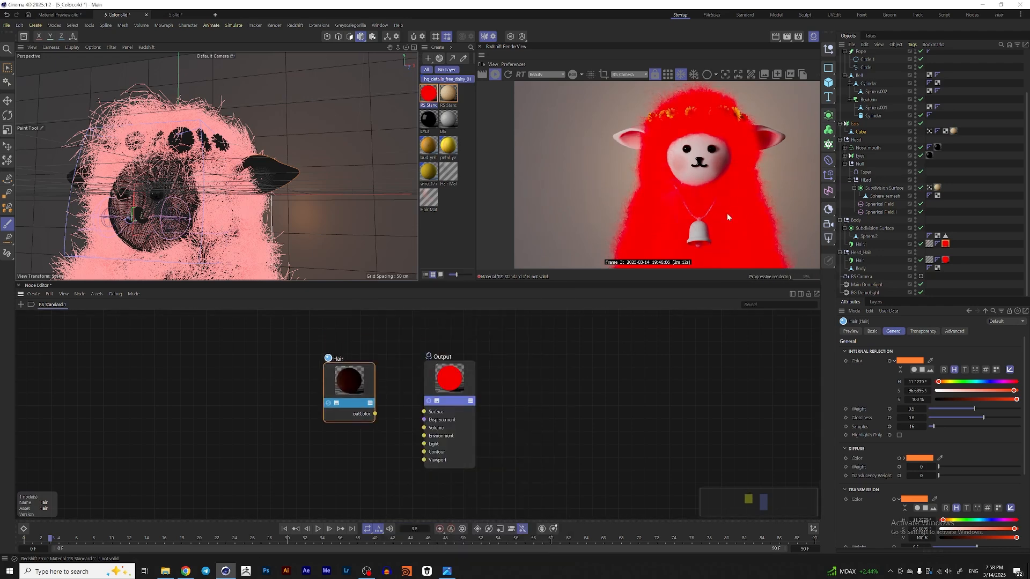
pyautogui.moveTo(353, 389)
pyautogui.mouseDown()
pyautogui.moveTo(329, 380)
pyautogui.moveTo(423, 412)
pyautogui.mouseUp()
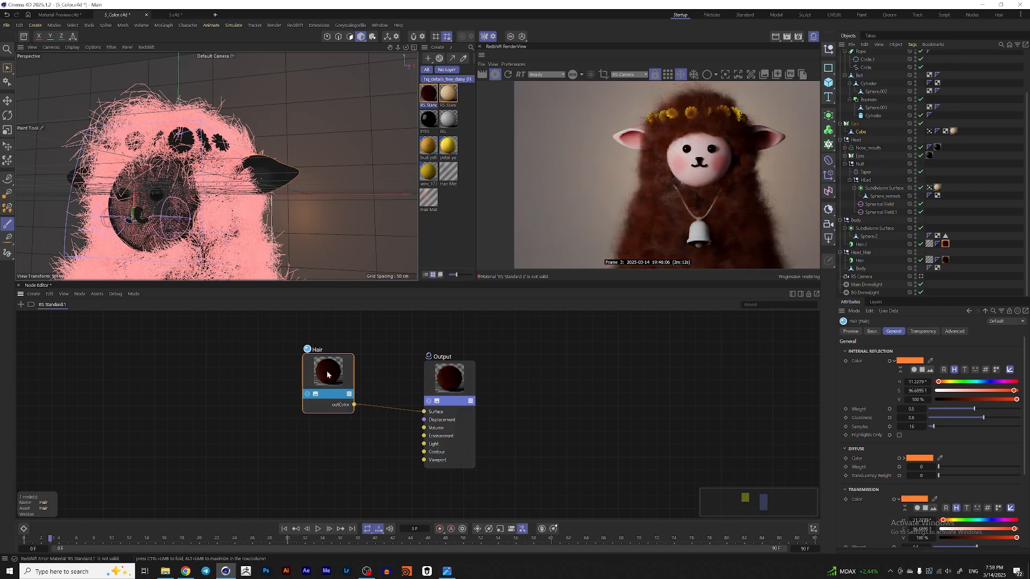
pyautogui.moveTo(324, 375); pyautogui.dragTo(330, 376)
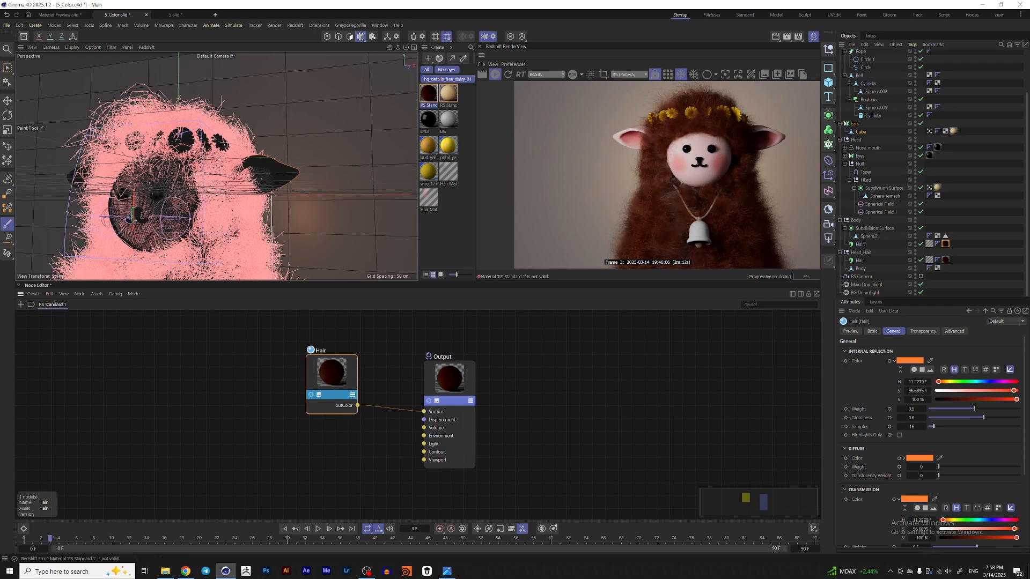
# Step: Darken the Hair node's Internal Reflection color to a 1% value, set Primary Reflection Weight to 0.3, and inspect the fur render
pyautogui.moveTo(1026, 371); pyautogui.dragTo(1021, 381)
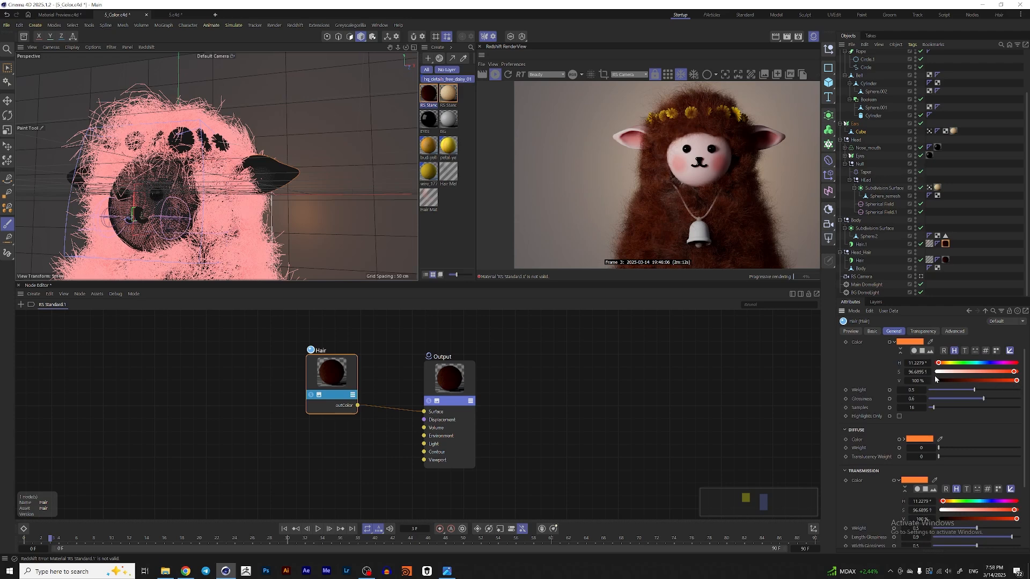
pyautogui.moveTo(1016, 381); pyautogui.dragTo(937, 381)
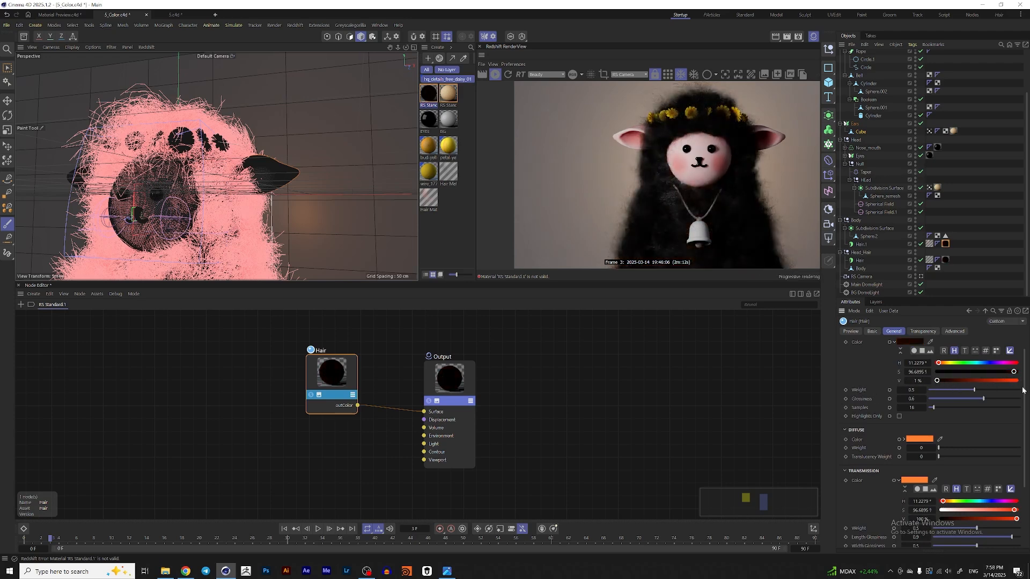
pyautogui.moveTo(1023, 390); pyautogui.dragTo(1023, 449)
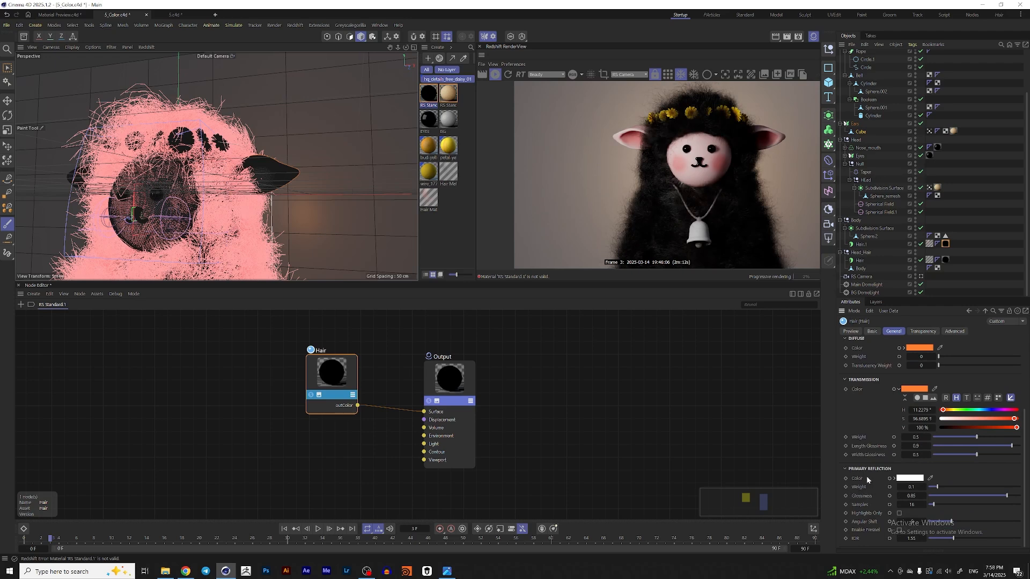
pyautogui.doubleClick(910, 487)
pyautogui.write('0.3')
pyautogui.press('Return')
pyautogui.moveTo(718, 222); pyautogui.dragTo(683, 214, button='middle')
pyautogui.scroll(3, 665, 199)
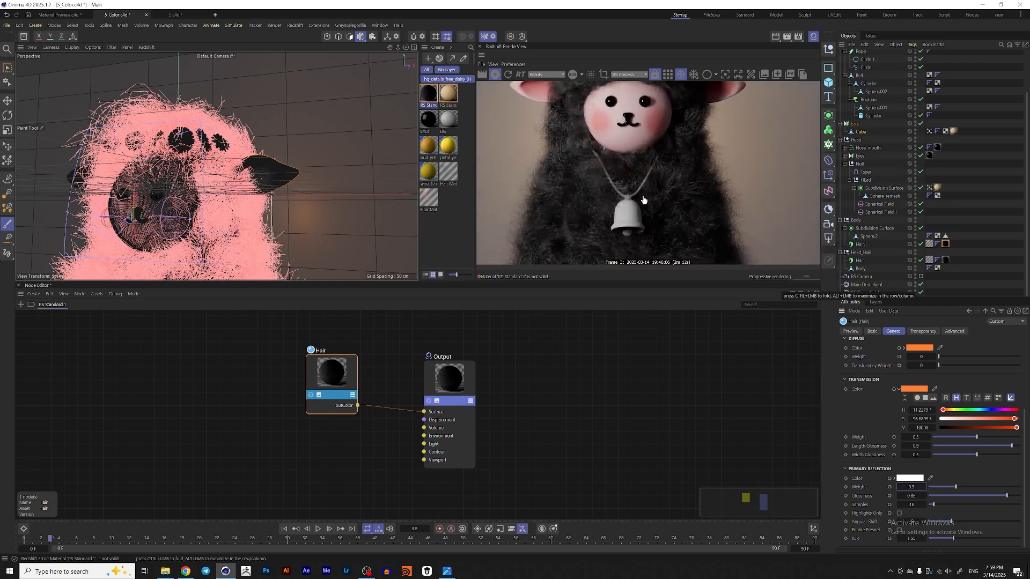
pyautogui.scroll(-3, 652, 190)
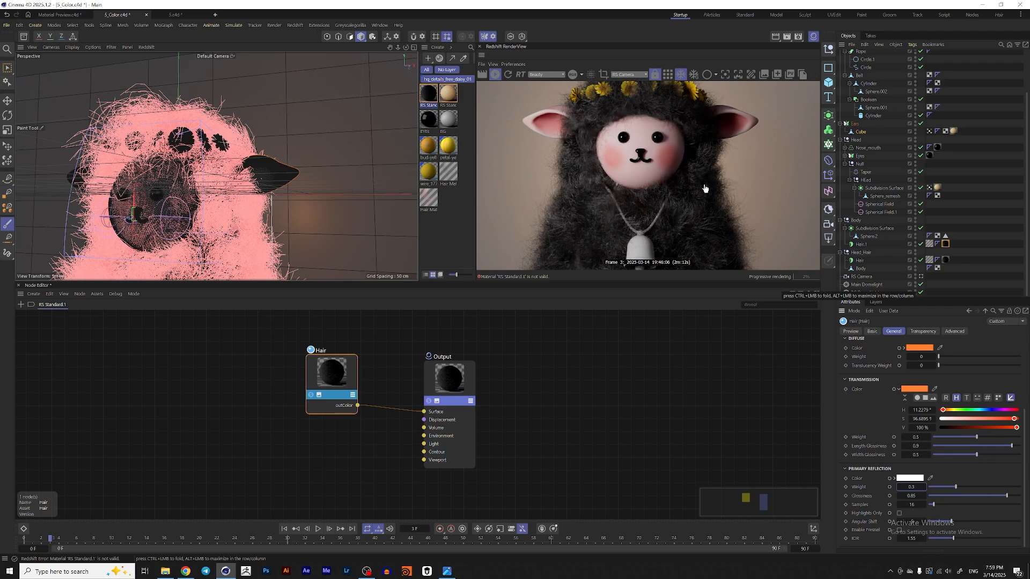
pyautogui.scroll(-2, 704, 188)
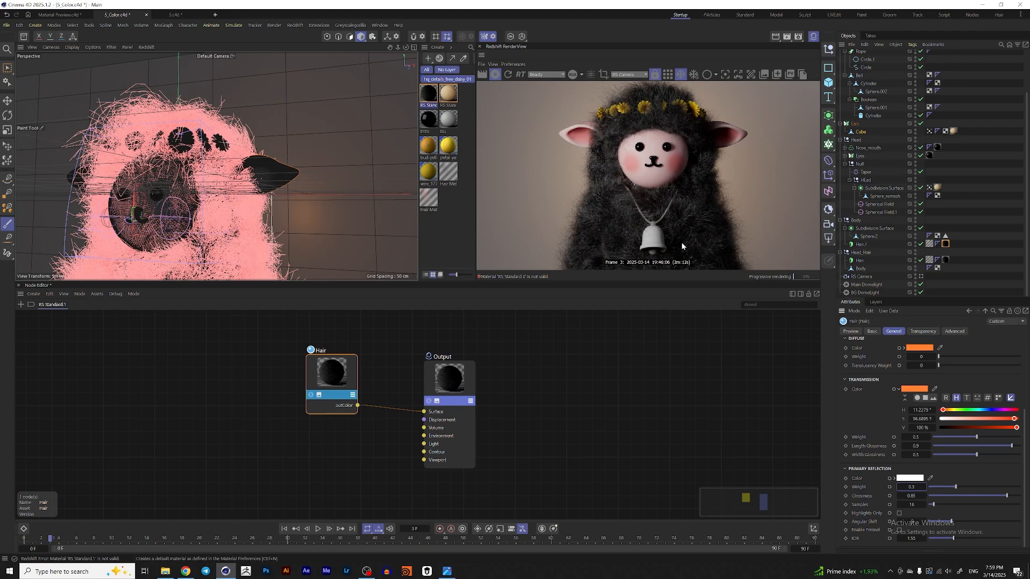
# Step: Create a new Redshift Standard material and assign it to the Bell polygon object
pyautogui.click(430, 61)
pyautogui.click(492, 92)
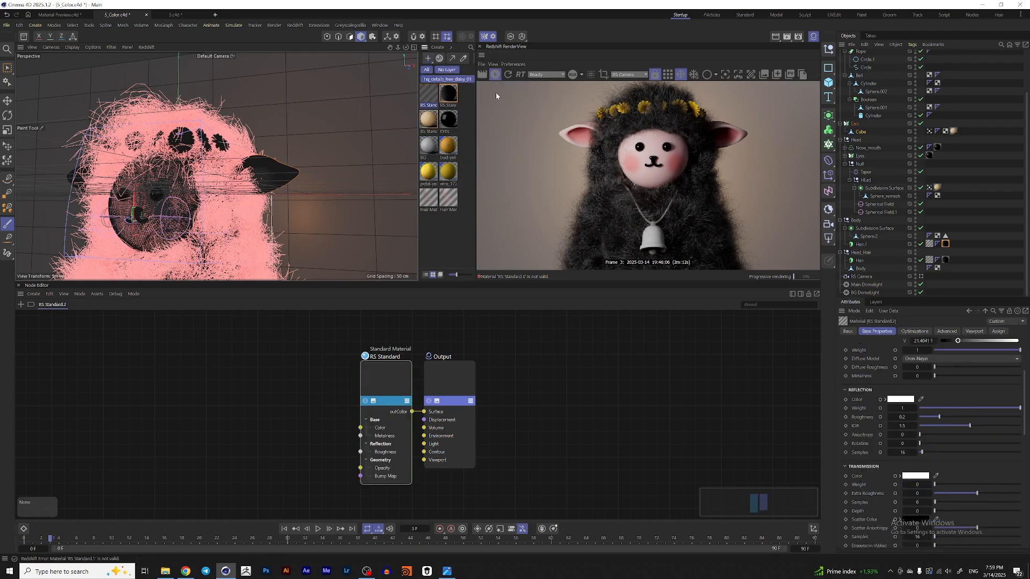
pyautogui.keyDown('alt'); pyautogui.moveTo(247, 183); pyautogui.dragTo(338, 118, button='middle'); pyautogui.keyUp('alt')
pyautogui.press('e')
pyautogui.scroll(-4, 311, 172)
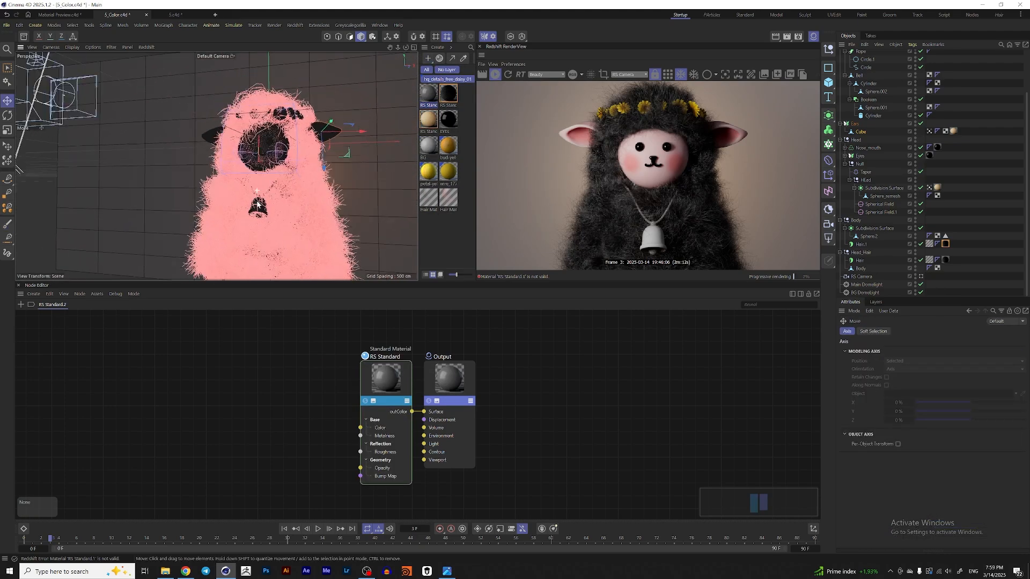
pyautogui.scroll(2, 317, 177)
pyautogui.scroll(3, 881, 175)
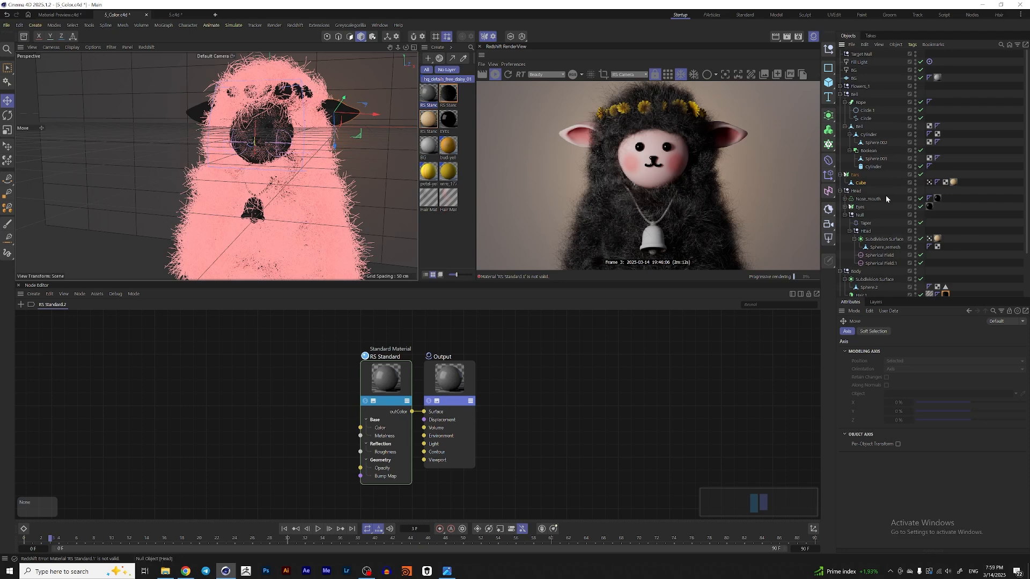
pyautogui.click(255, 209)
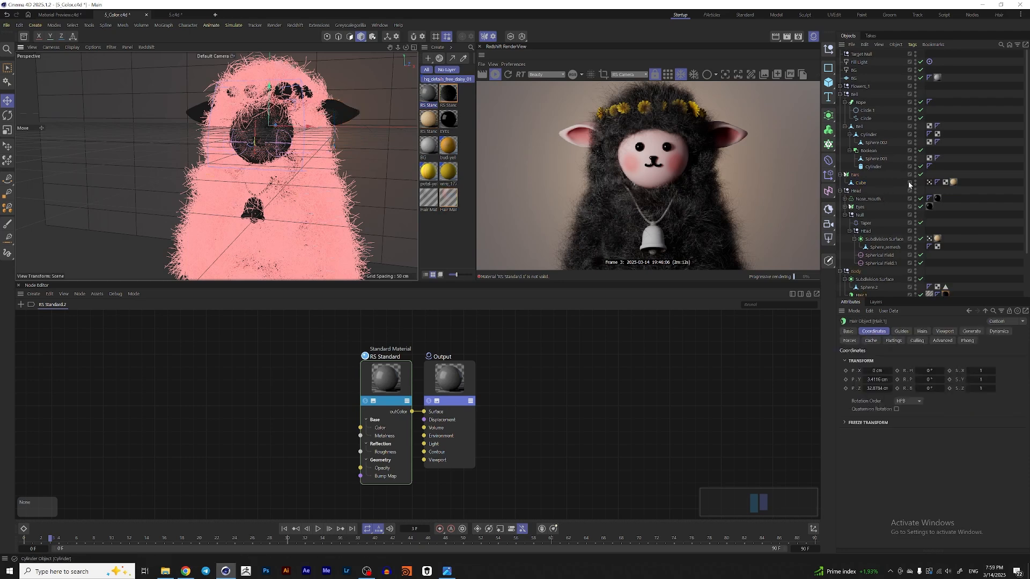
pyautogui.scroll(-3, 884, 230)
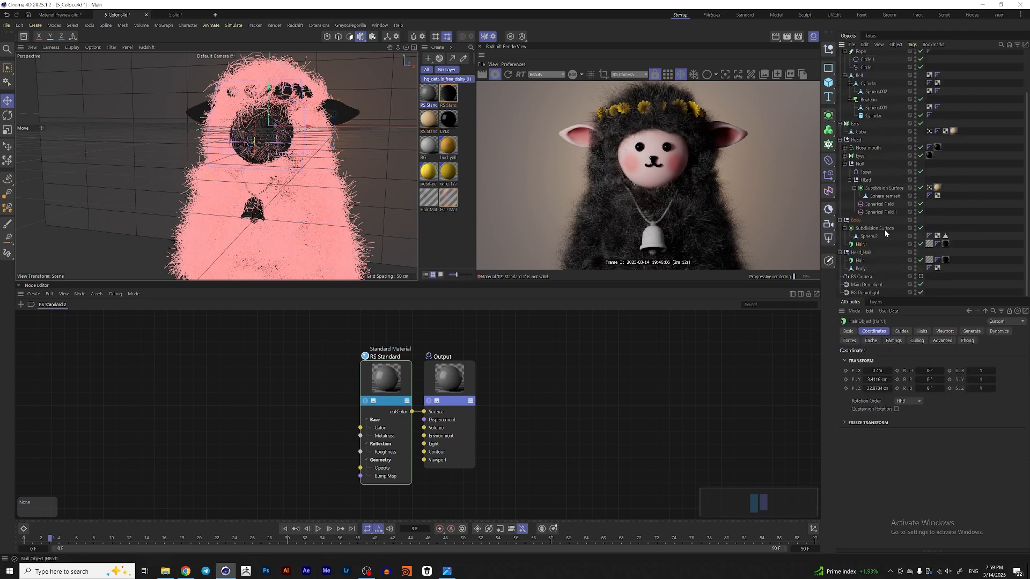
pyautogui.click(255, 217)
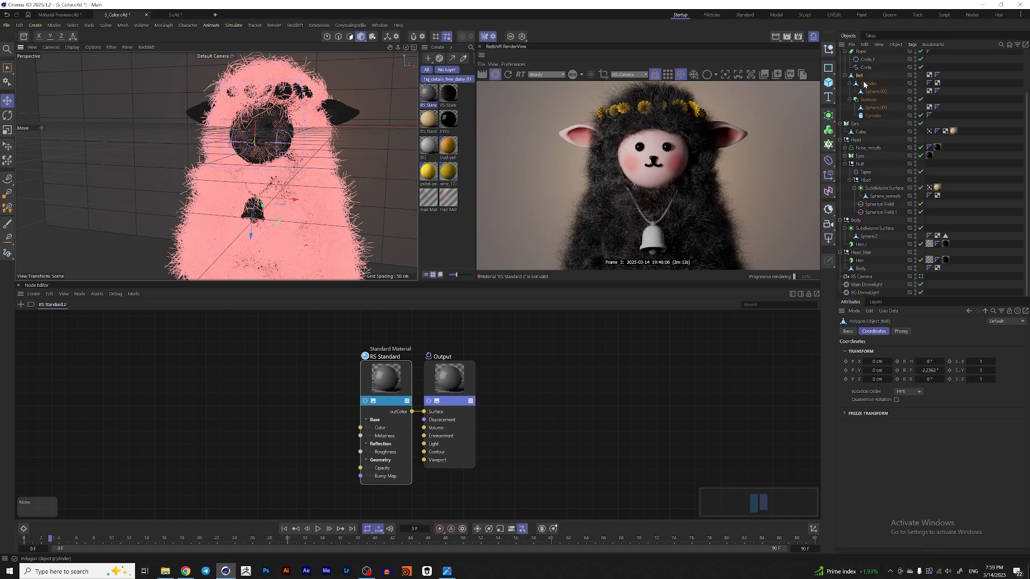
pyautogui.moveTo(429, 94); pyautogui.dragTo(861, 75)
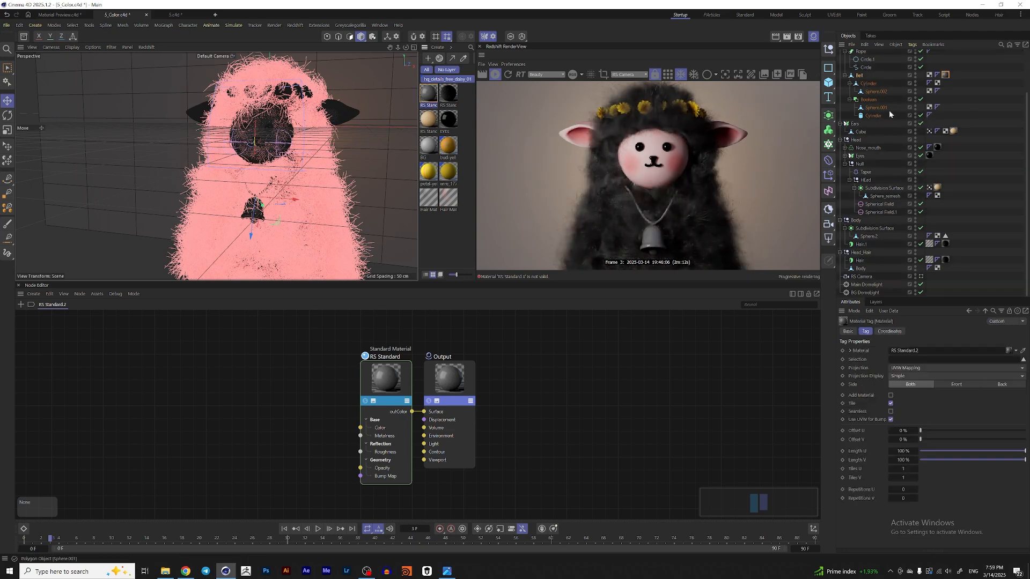
# Step: Duplicate the bell's new material and rename the original one Bell
pyautogui.scroll(3, 897, 161)
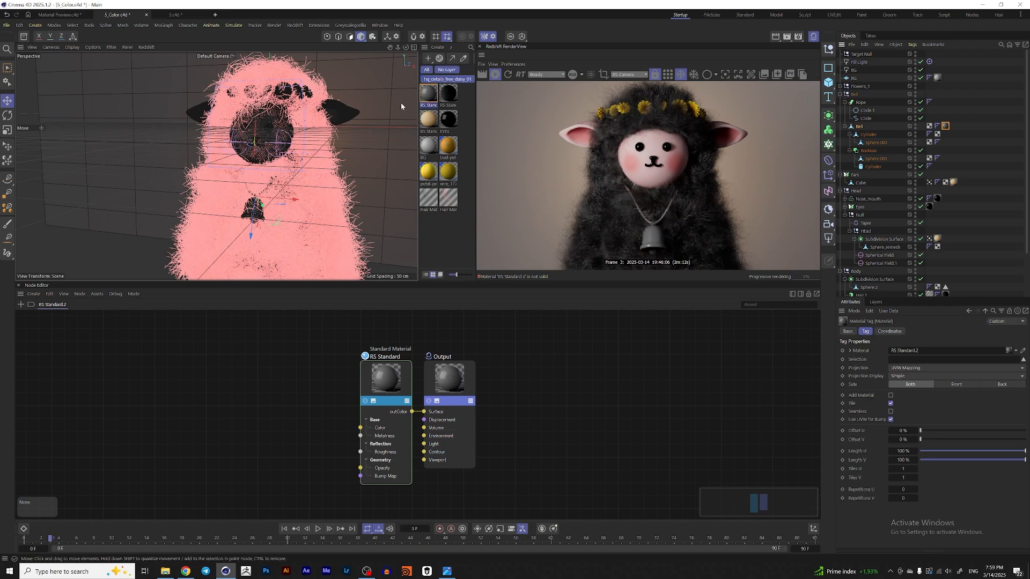
pyautogui.hotkey('ctrl', 'v')
pyautogui.doubleClick(449, 106)
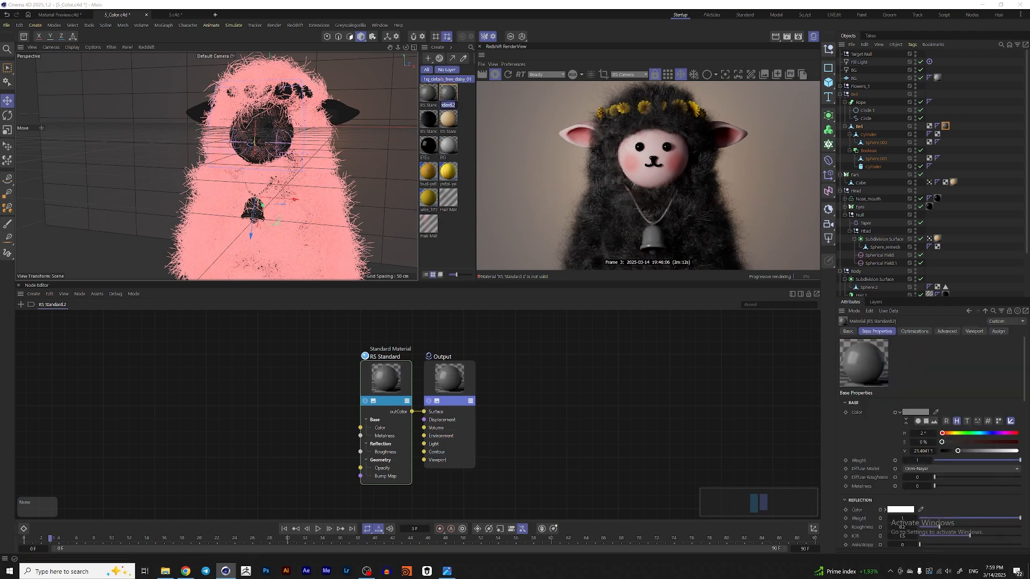
pyautogui.write('Bell')
pyautogui.press('Return')
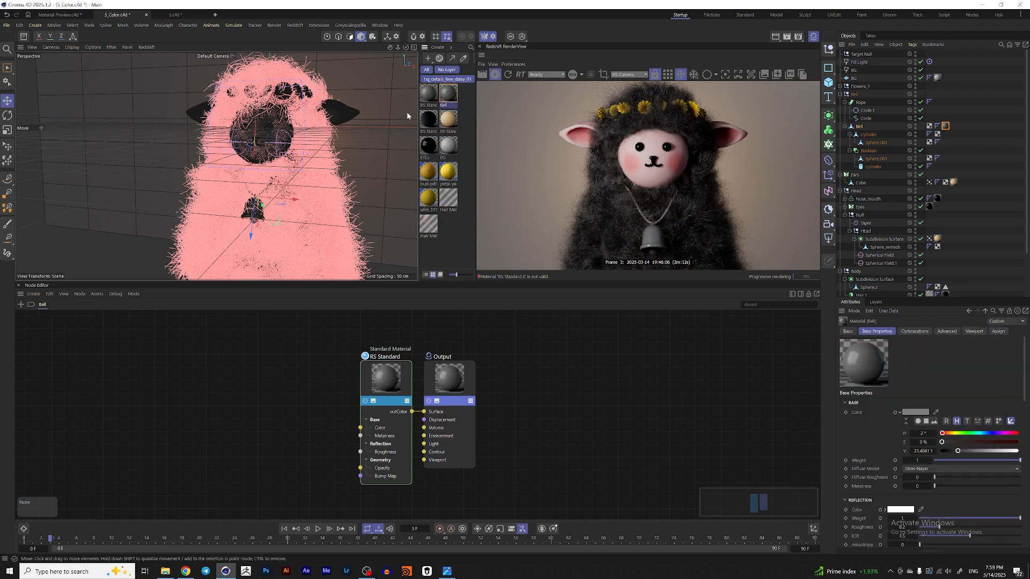
# Step: Rename the duplicated material Rope and assign it to the Rope object
pyautogui.doubleClick(429, 105)
pyautogui.write('Rope')
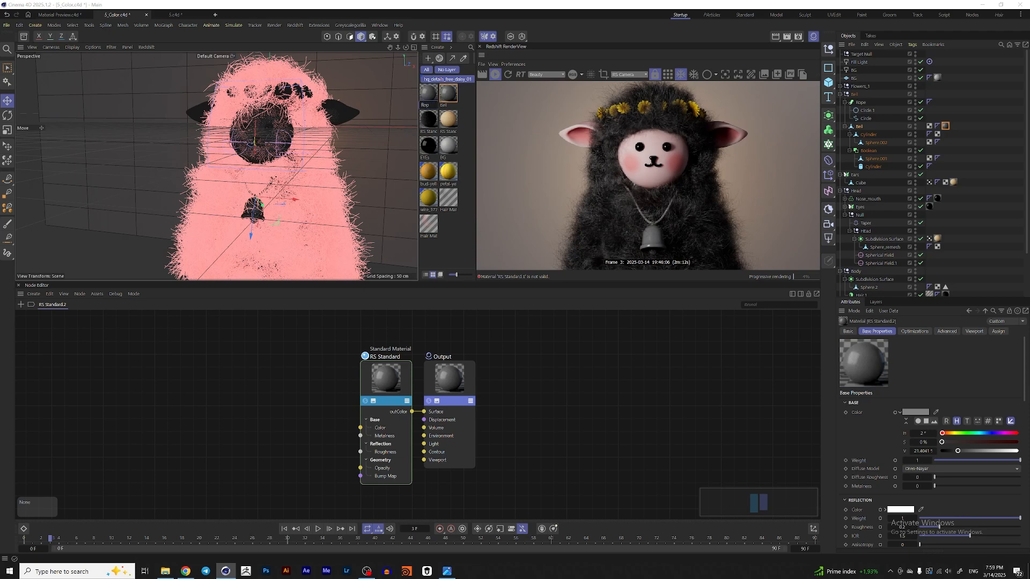
pyautogui.press('Return')
pyautogui.moveTo(605, 115); pyautogui.dragTo(865, 103)
# Step: Set the Bell material's base Metalness to 0.3 and frame the bell in the render
pyautogui.click(448, 95)
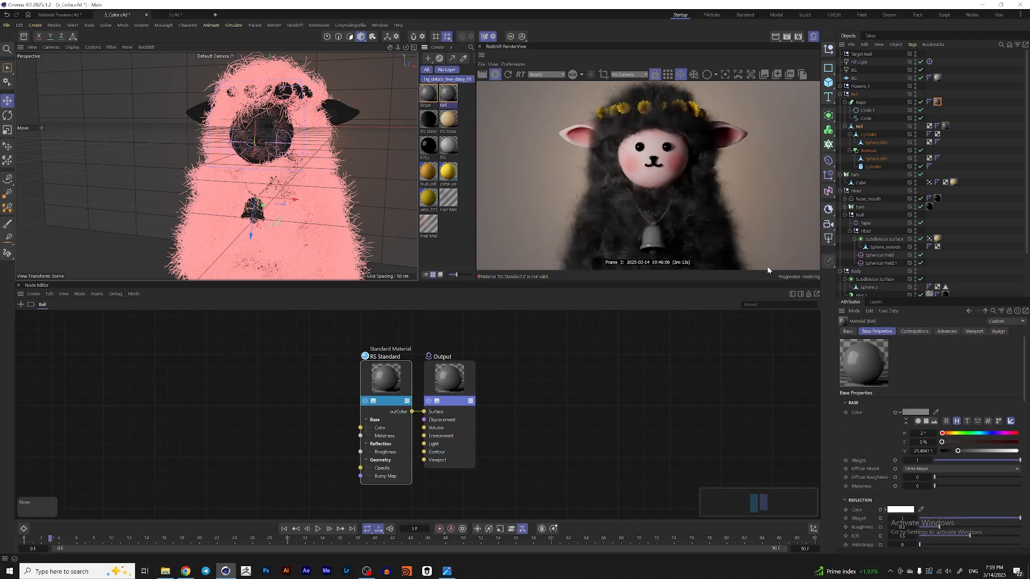
pyautogui.scroll(-2, 684, 225)
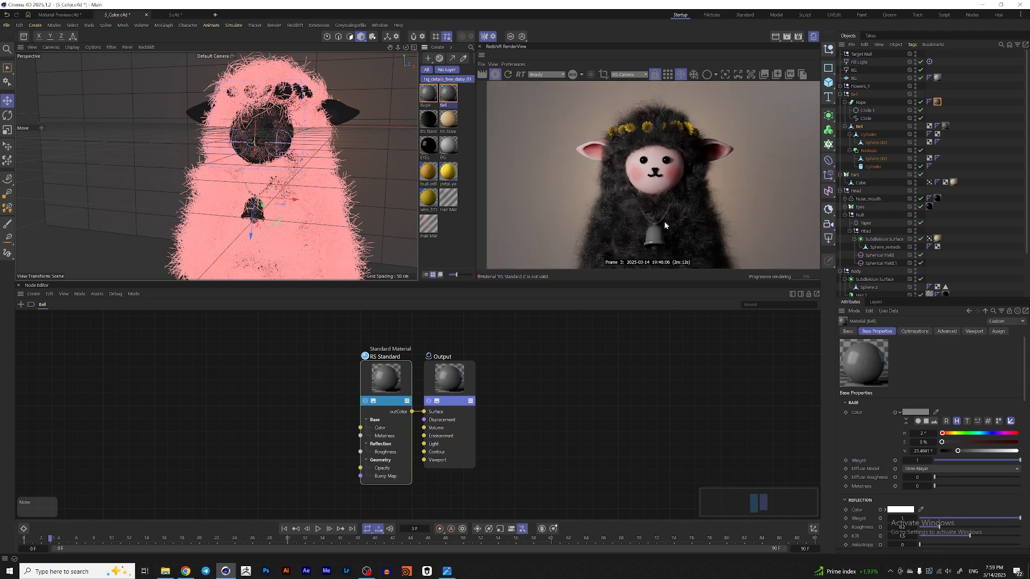
pyautogui.moveTo(683, 224); pyautogui.dragTo(686, 191, button='middle')
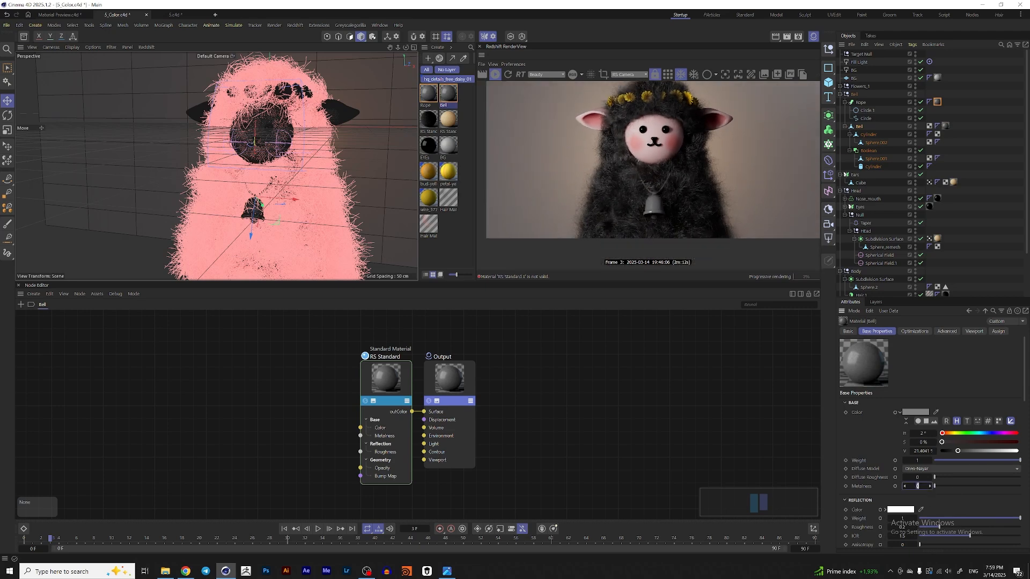
pyautogui.write('0.3')
pyautogui.press('Return')
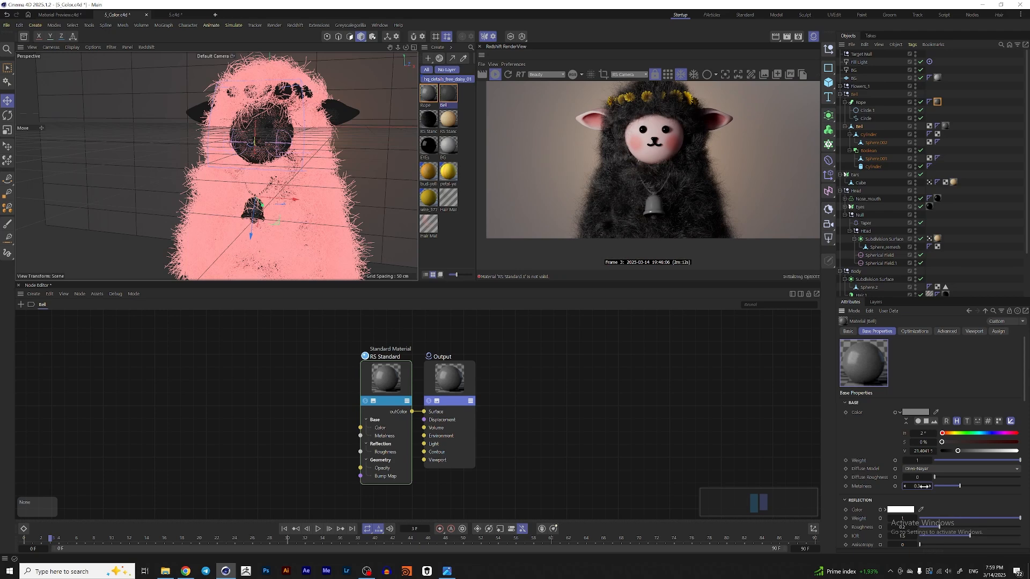
# Step: Set the Bell material's base color to a dark brown with hue 19°, saturation 71% and value 15%
pyautogui.scroll(-3, 1022, 387)
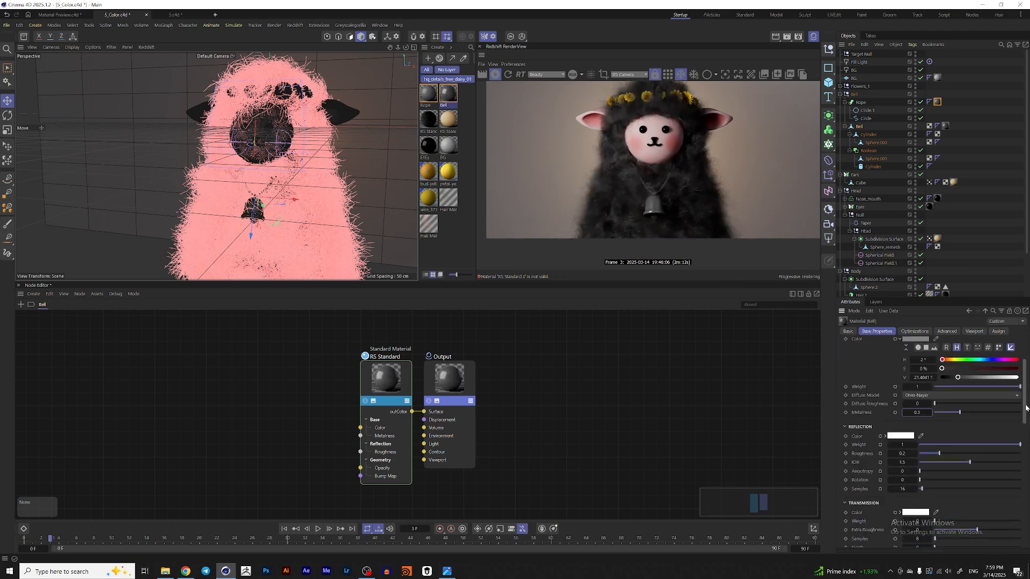
pyautogui.click(976, 369)
pyautogui.click(947, 360)
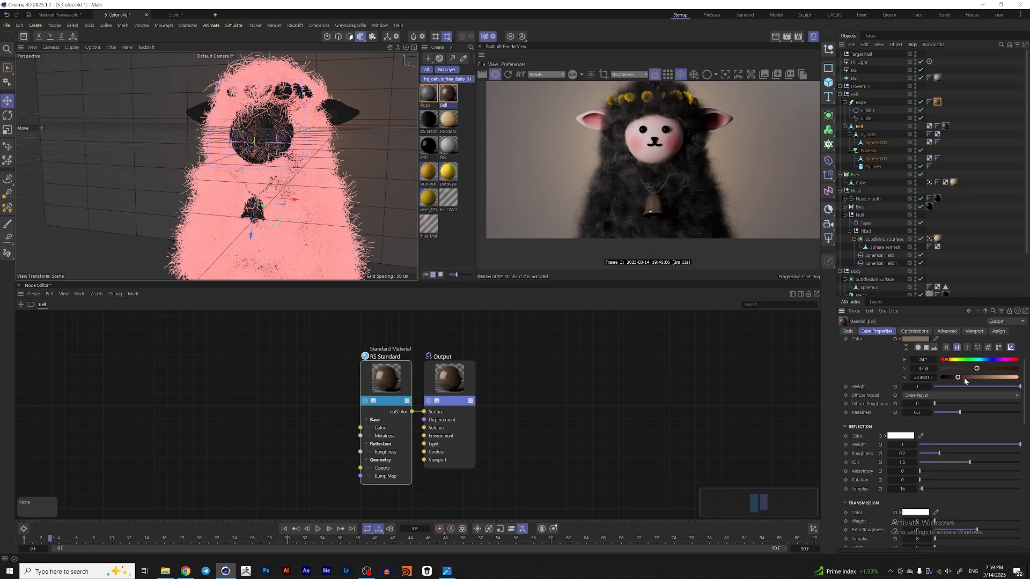
pyautogui.click(946, 359)
pyautogui.click(994, 369)
pyautogui.click(966, 378)
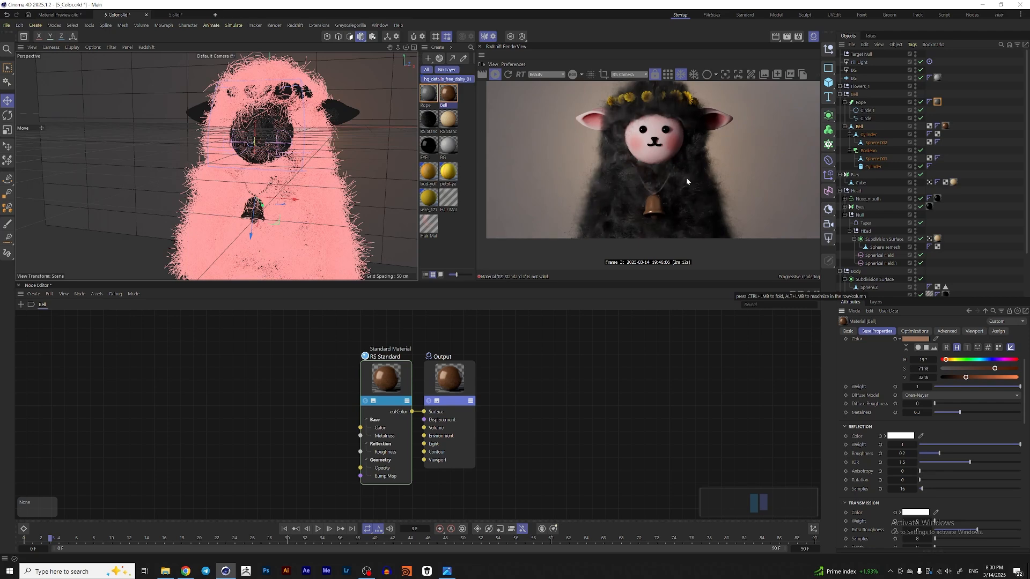
pyautogui.click(952, 377)
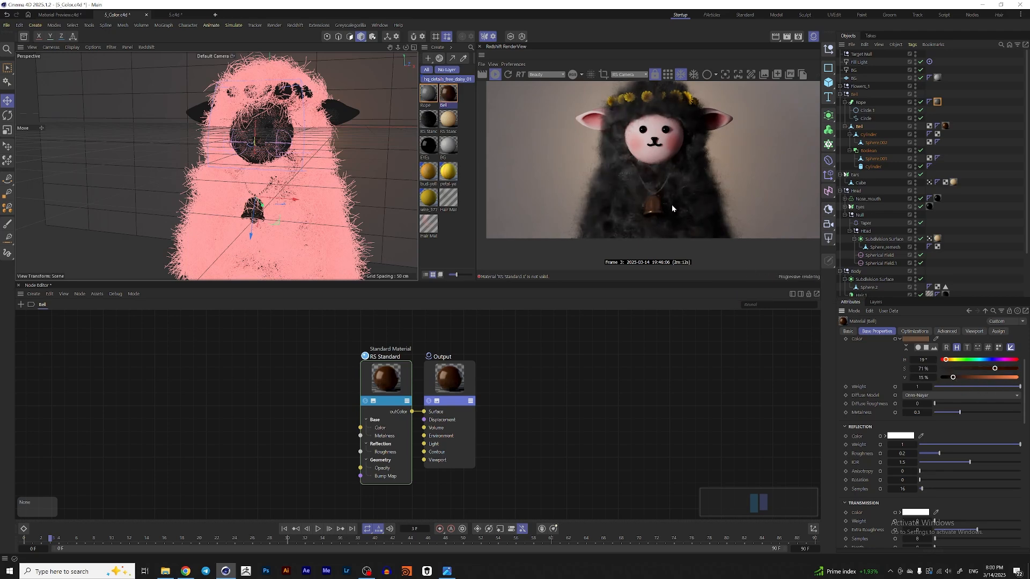
# Step: Set the Bell material's Reflection Roughness to 0.3
pyautogui.scroll(1, 671, 205)
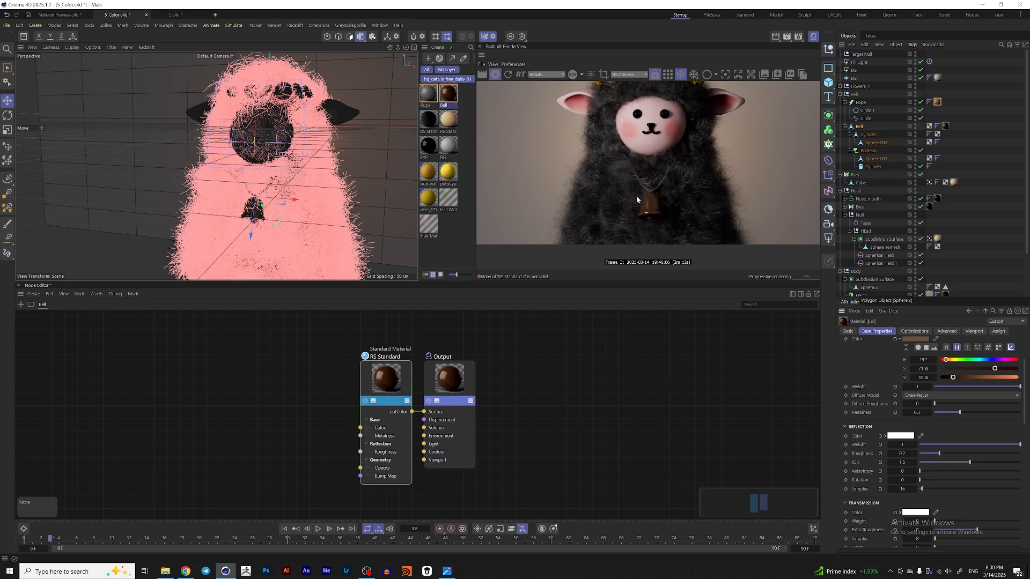
pyautogui.click(904, 453)
pyautogui.press('Return')
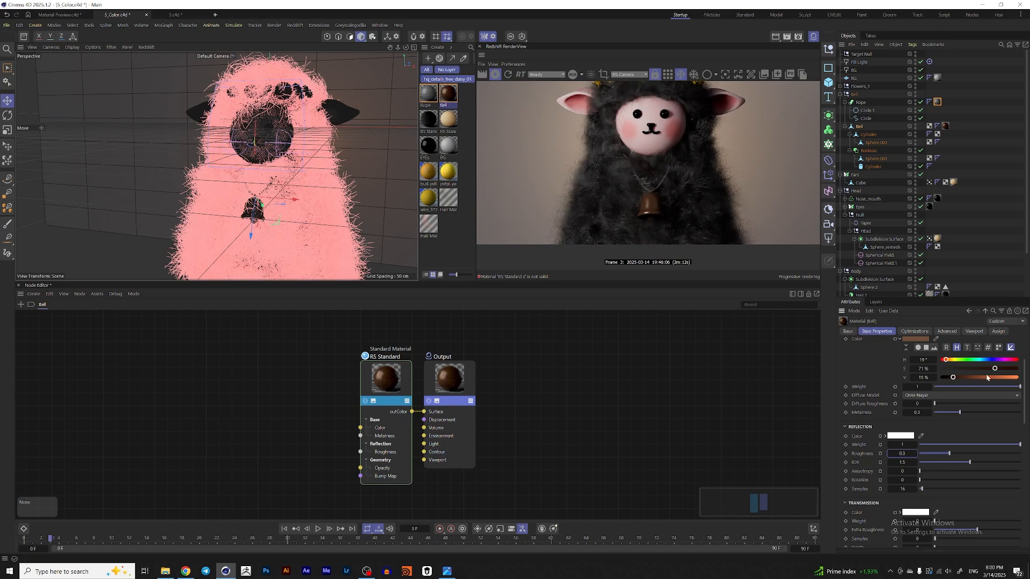
# Step: Try a less saturated brown and a pure red as the Bell material's base color, and undo both
pyautogui.moveTo(993, 369); pyautogui.dragTo(981, 370)
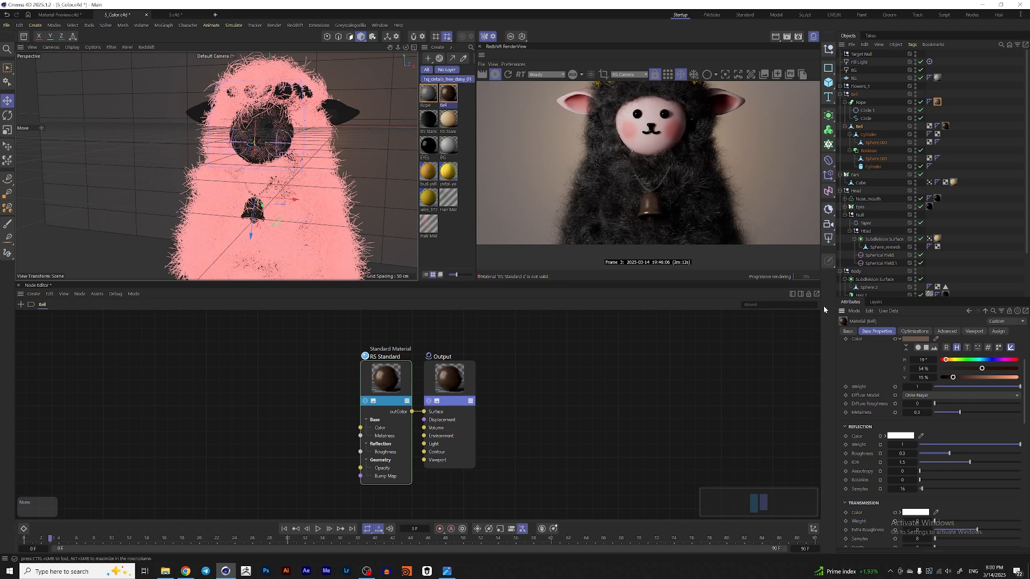
pyautogui.click(1017, 360)
pyautogui.click(1017, 369)
pyautogui.click(1017, 378)
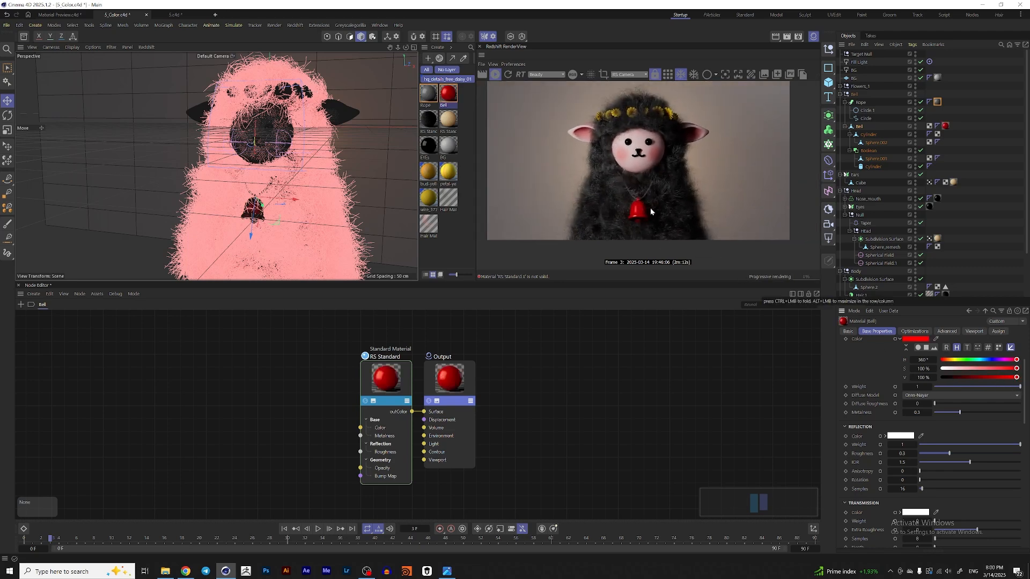
pyautogui.hotkey('ctrl', 'z')
pyautogui.hotkey('ctrl', 'z')
pyautogui.hotkey('ctrl', 'z')
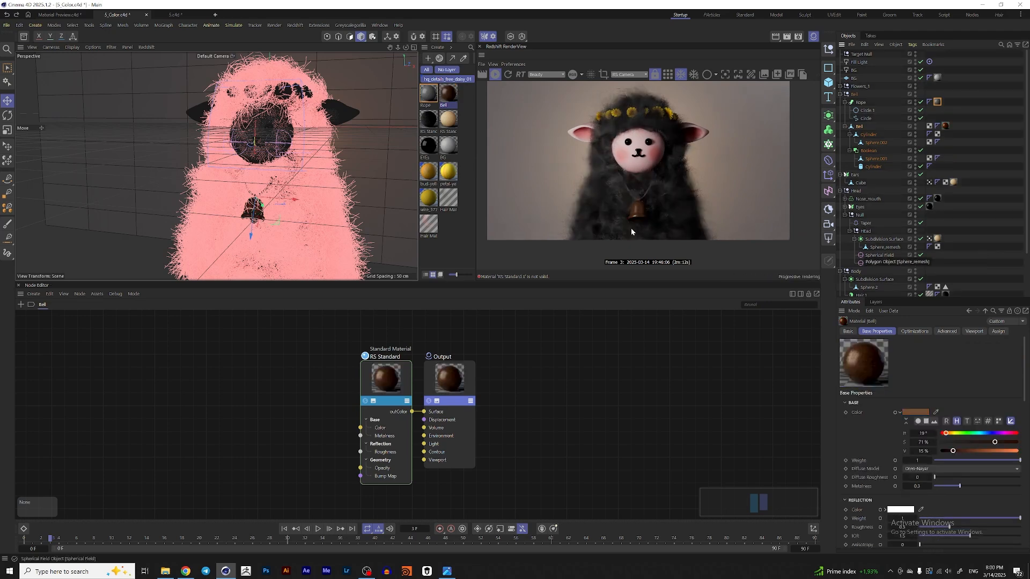
# Step: Lighten the Rope material's base color to a 43% value and raise its Reflection Roughness to 0.638
pyautogui.click(428, 94)
pyautogui.scroll(-2, 1025, 402)
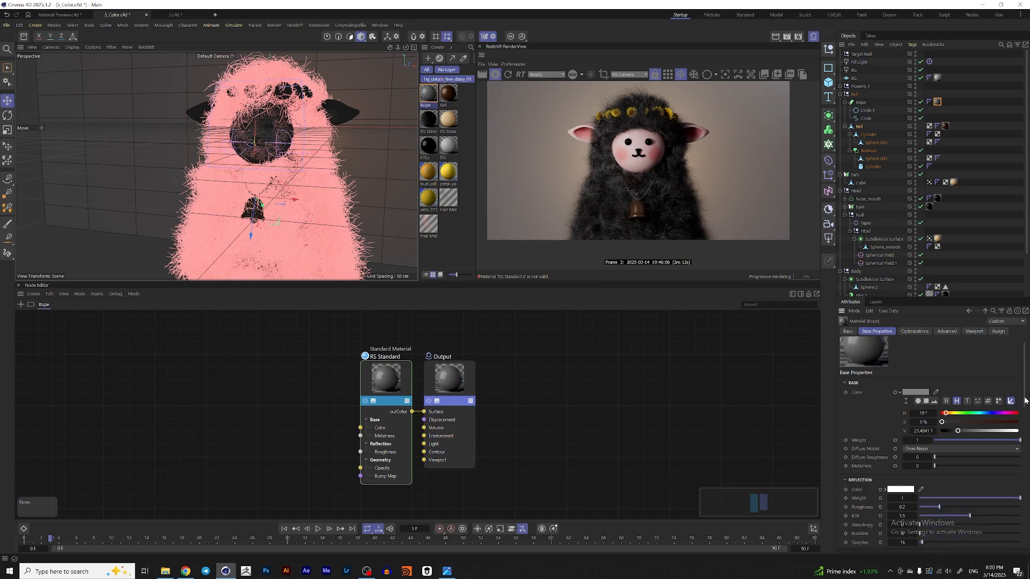
pyautogui.moveTo(976, 433); pyautogui.dragTo(973, 431)
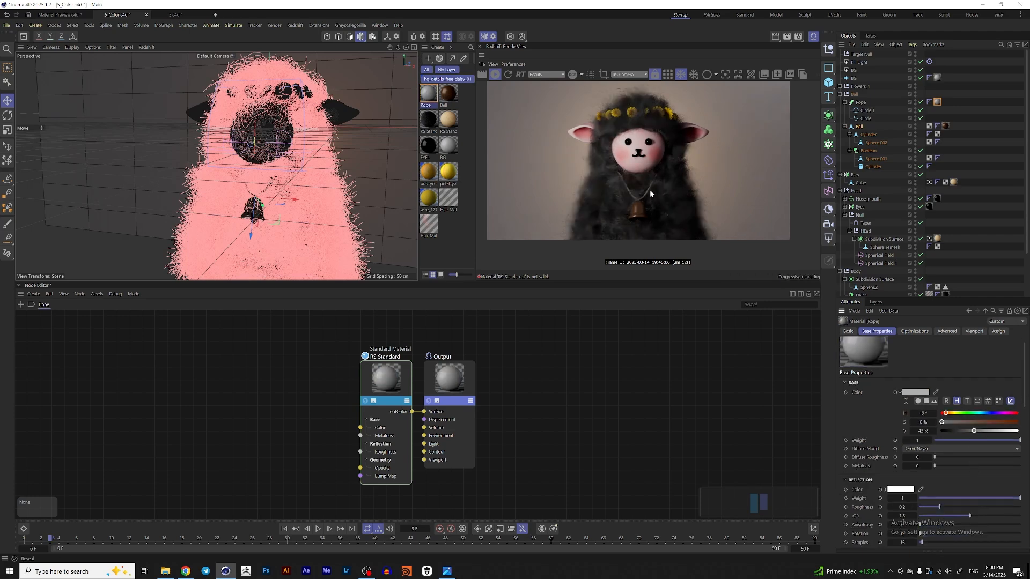
pyautogui.scroll(2, 646, 185)
pyautogui.click(983, 508)
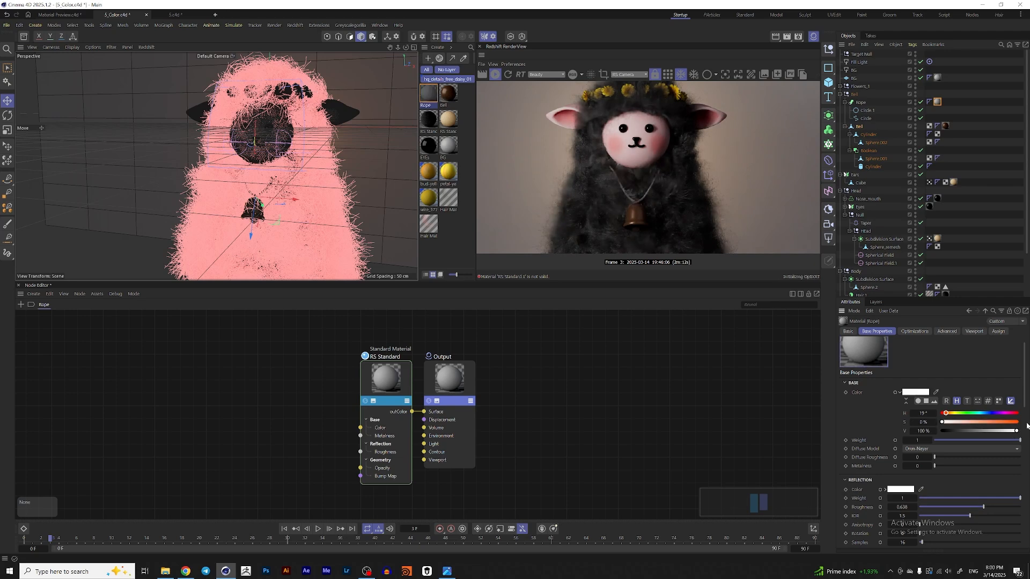
# Step: Set the Rope material's base color value to 35% and check the necklace in the render
pyautogui.click(973, 431)
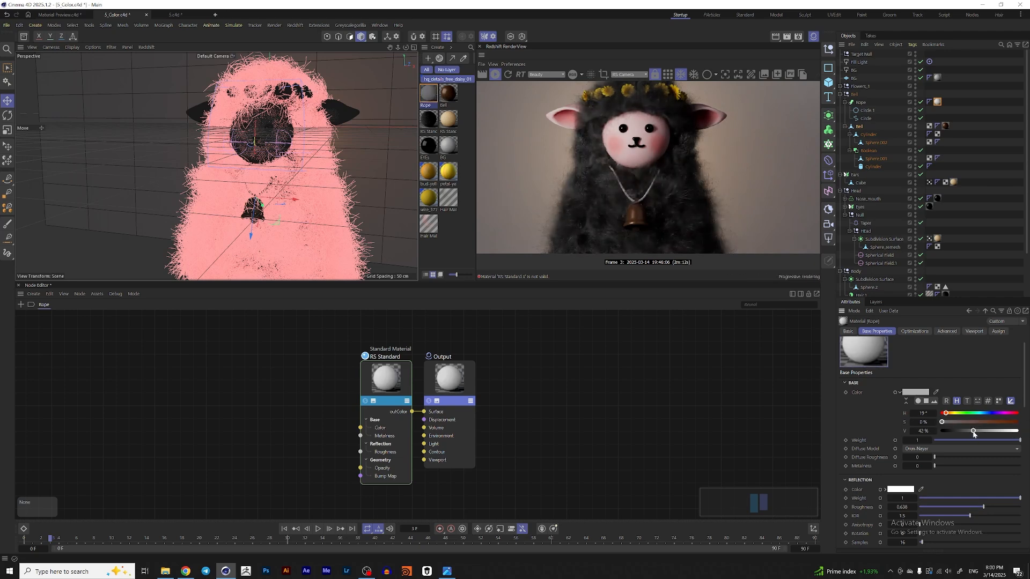
pyautogui.click(931, 432)
pyautogui.write('35')
pyautogui.press('Return')
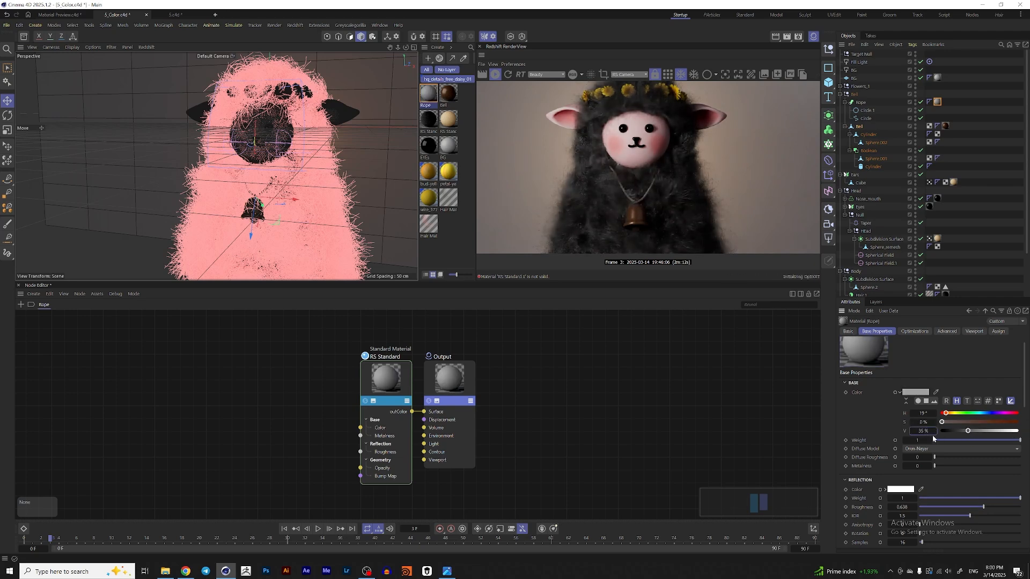
pyautogui.scroll(-3, 622, 168)
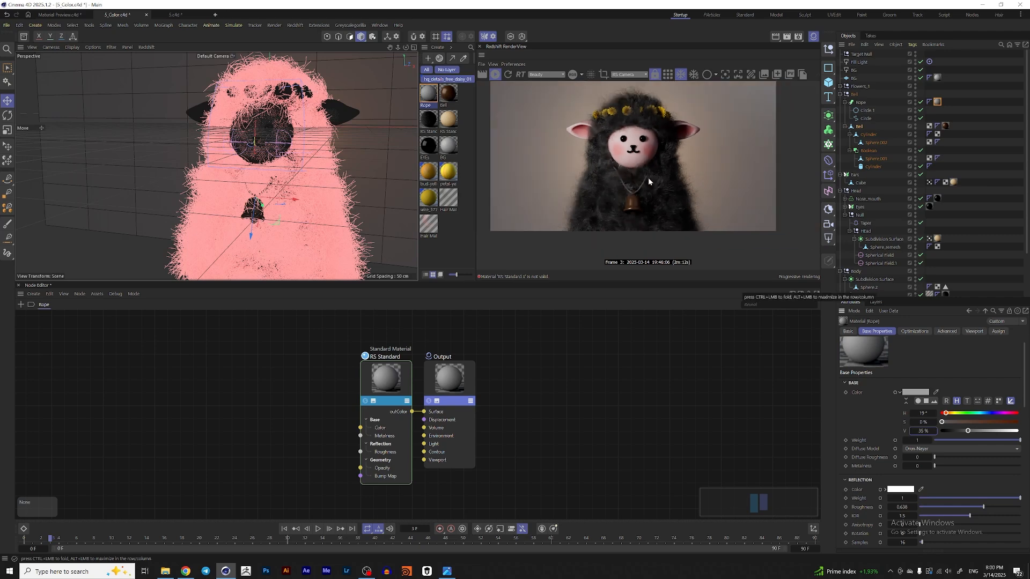
# Step: Duplicate the Fill Light and move the copy in front of the sheep
pyautogui.scroll(-1, 292, 183)
pyautogui.scroll(-6, 292, 183)
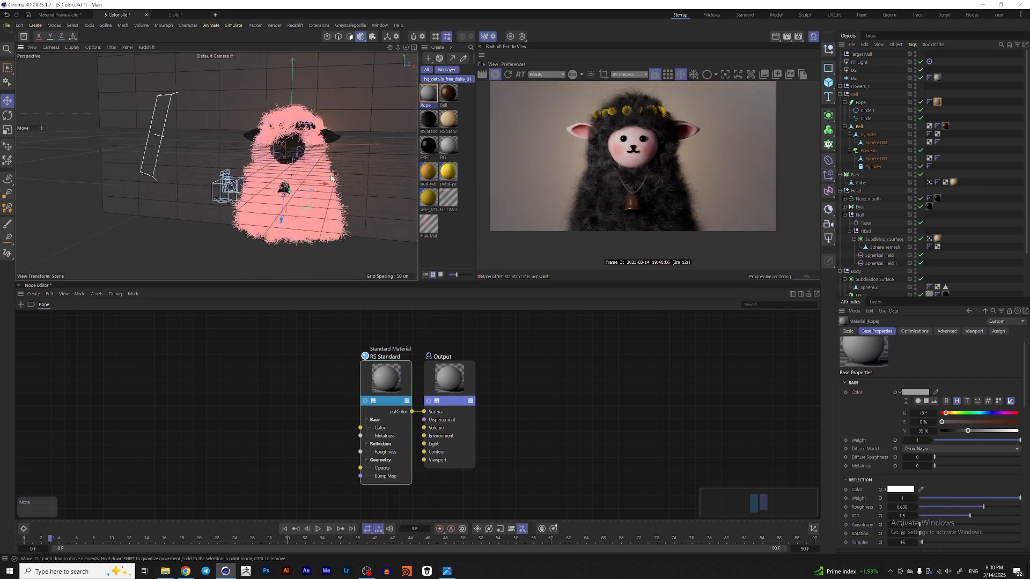
pyautogui.moveTo(318, 191)
pyautogui.keyDown('alt'); pyautogui.mouseDown(button='middle')
pyautogui.moveTo(333, 196)
pyautogui.moveTo(322, 210)
pyautogui.mouseUp(button='middle'); pyautogui.keyUp('alt')
pyautogui.scroll(-3, 650, 162)
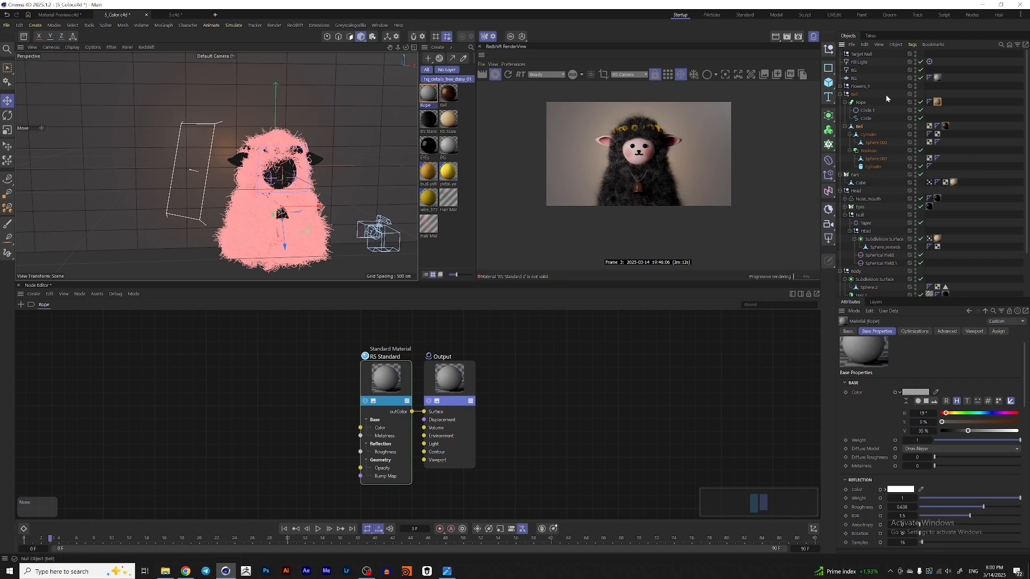
pyautogui.click(863, 63)
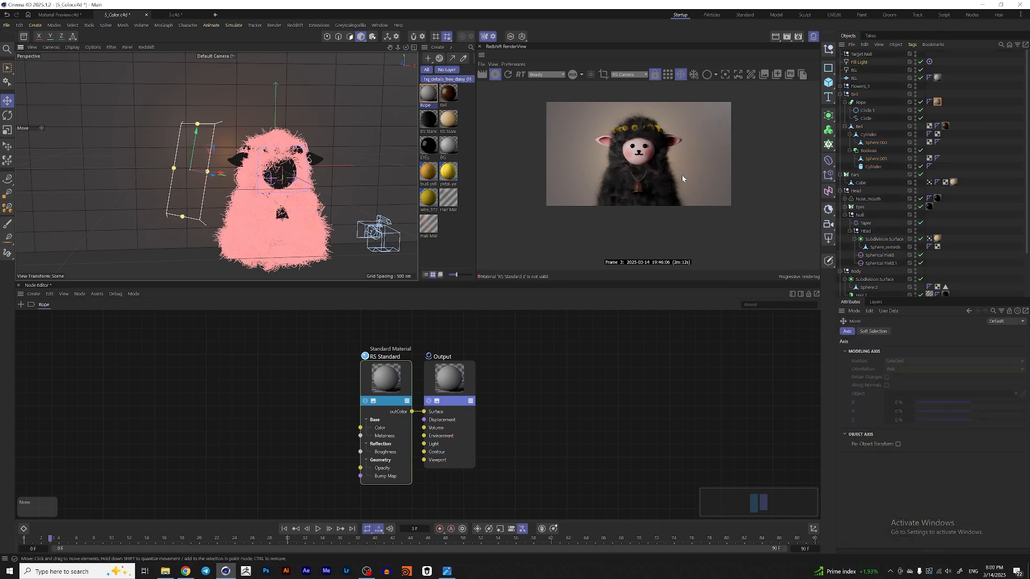
pyautogui.keyDown('alt'); pyautogui.moveTo(236, 185); pyautogui.dragTo(314, 210); pyautogui.keyUp('alt')
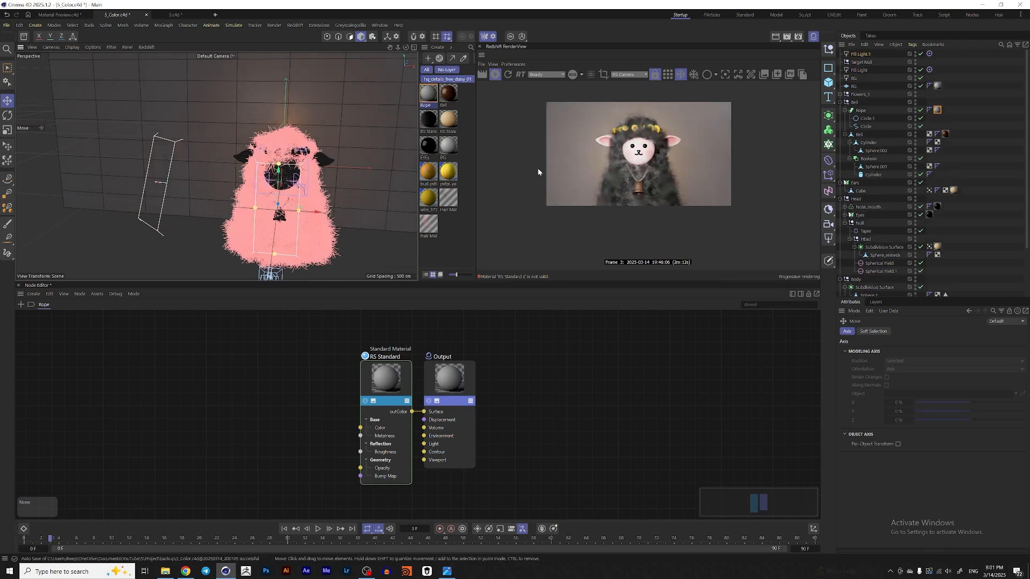
# Step: Lower the duplicated fill light to near the floor in front of the sheep
pyautogui.moveTo(278, 165); pyautogui.dragTo(277, 222)
pyautogui.keyDown('alt'); pyautogui.moveTo(279, 222); pyautogui.dragTo(280, 159, button='middle'); pyautogui.keyUp('alt')
pyautogui.keyDown('alt'); pyautogui.moveTo(280, 158); pyautogui.dragTo(369, 165); pyautogui.keyUp('alt')
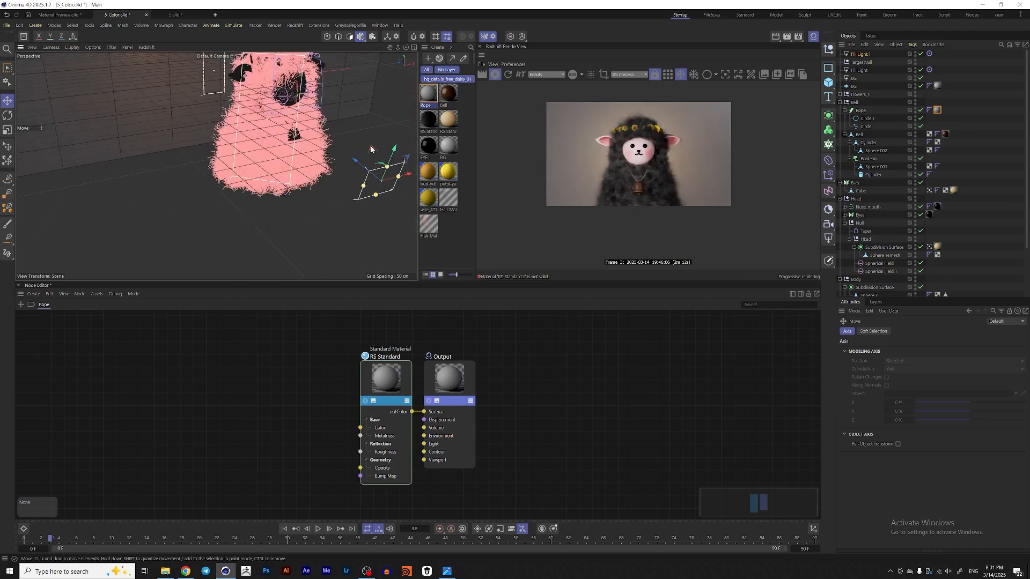
# Step: Widen the duplicated fill light in front of the sheep to about 189 cm
pyautogui.moveTo(374, 153); pyautogui.dragTo(334, 163)
pyautogui.keyDown('alt'); pyautogui.moveTo(334, 163); pyautogui.dragTo(293, 151); pyautogui.keyUp('alt')
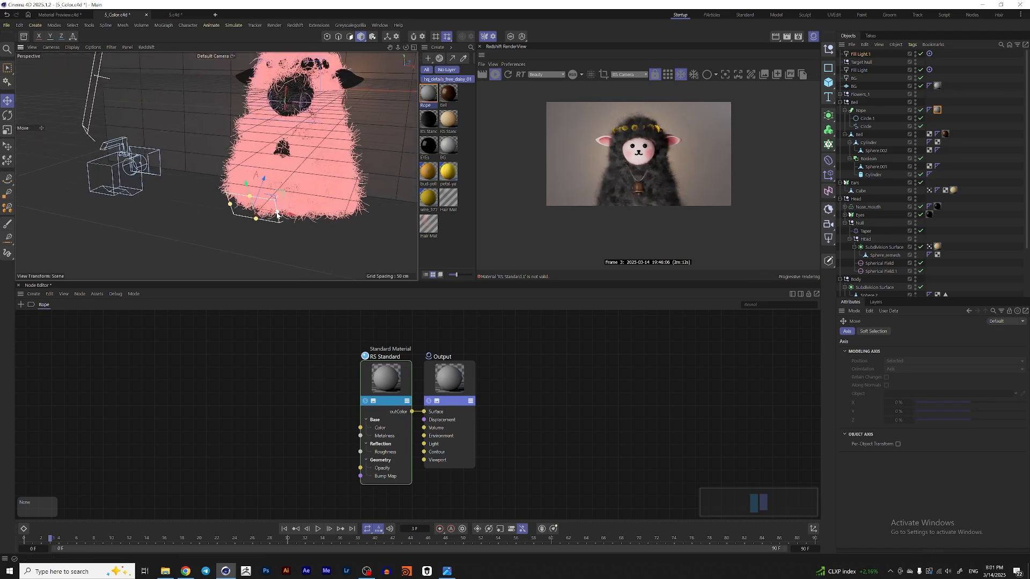
pyautogui.moveTo(278, 212); pyautogui.dragTo(294, 215)
# Step: Set the intensity of Fill Light 1 to 3
pyautogui.click(873, 57)
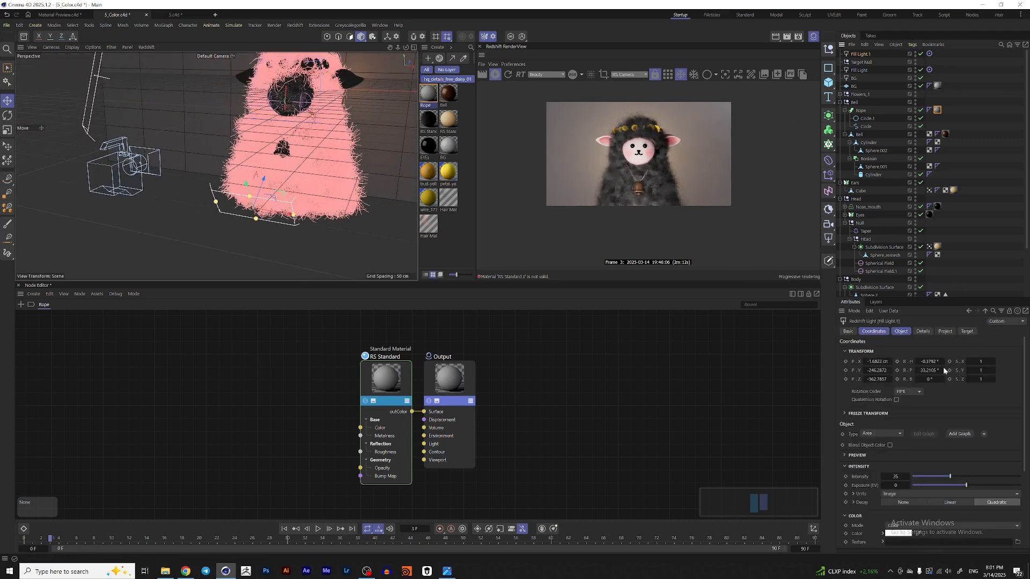
pyautogui.click(903, 331)
pyautogui.doubleClick(895, 393)
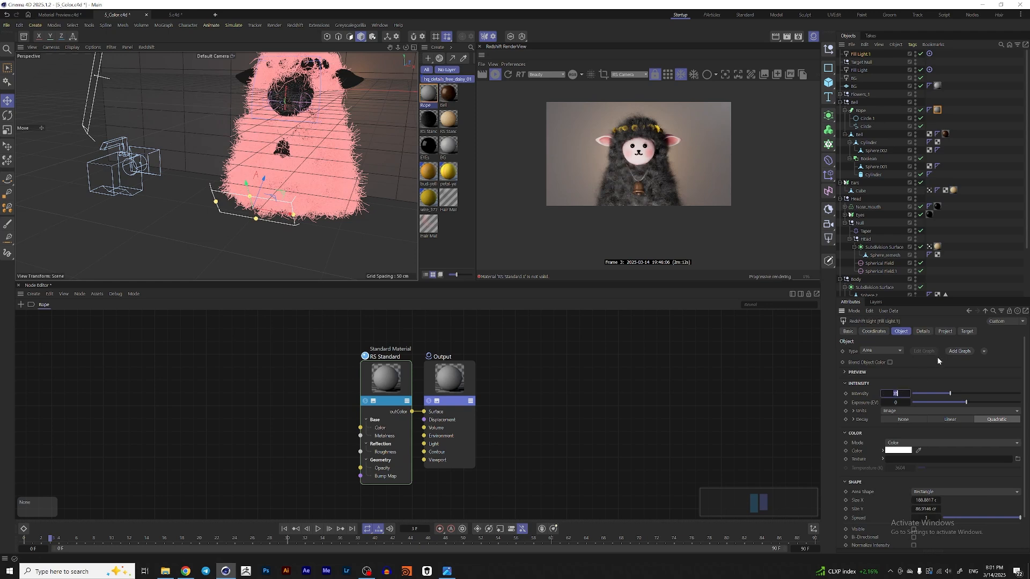
pyautogui.write('3')
pyautogui.press('Return')
# Step: Switch Fill Light 1's color mode to Temperature and warm it to about 2523 K
pyautogui.click(904, 445)
pyautogui.click(914, 463)
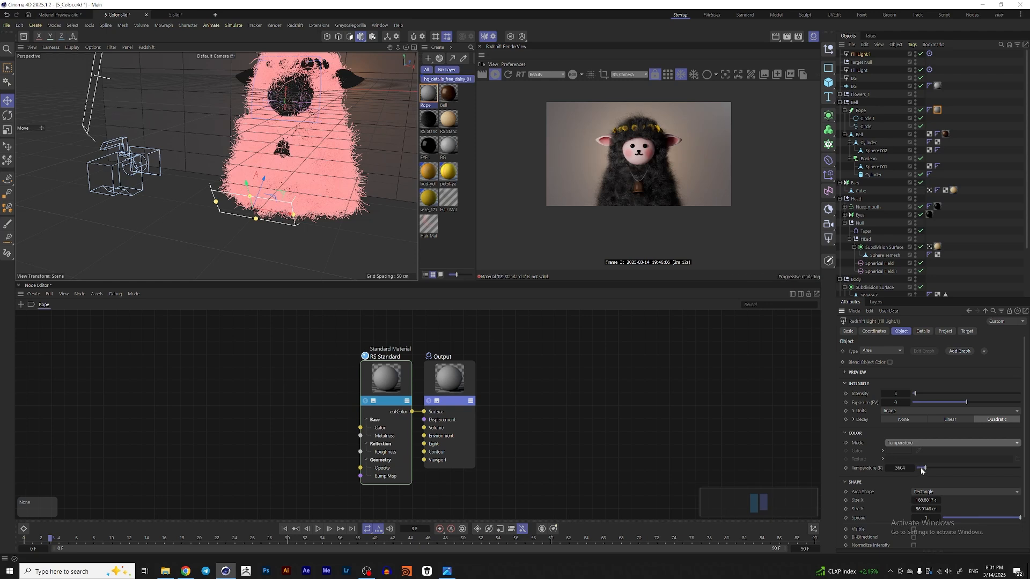
pyautogui.click(921, 469)
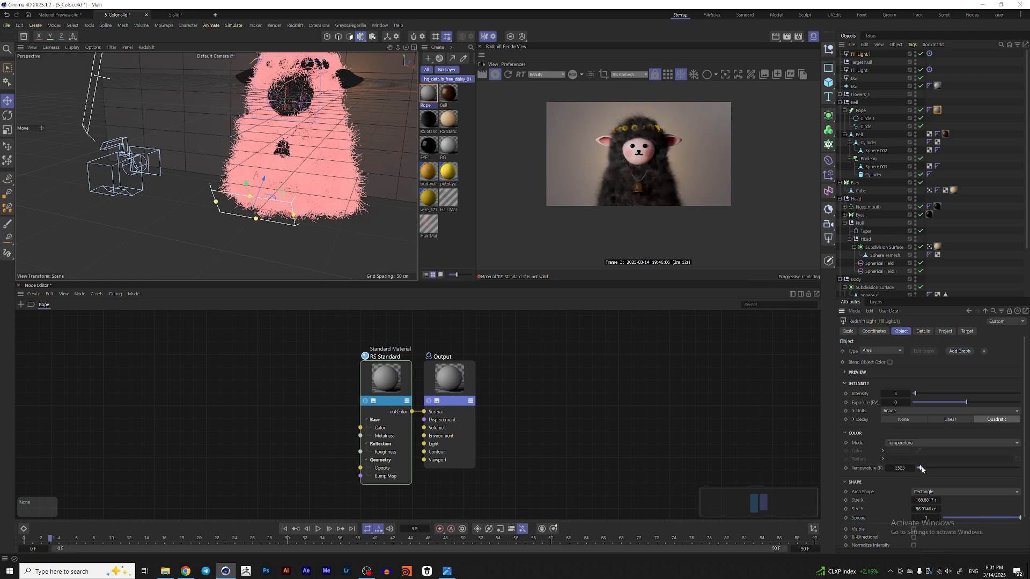
# Step: Set Fill Light 1's intensity to 4 and compare the render with the light off and on
pyautogui.click(895, 394)
pyautogui.write('4')
pyautogui.press('Return')
pyautogui.click(920, 54)
pyautogui.click(921, 53)
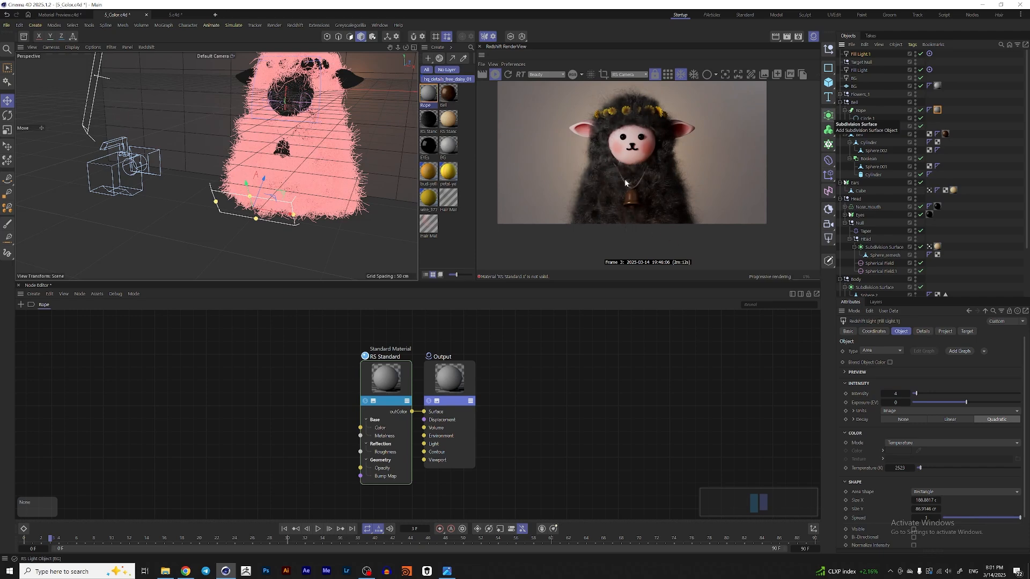
pyautogui.scroll(-5, 329, 193)
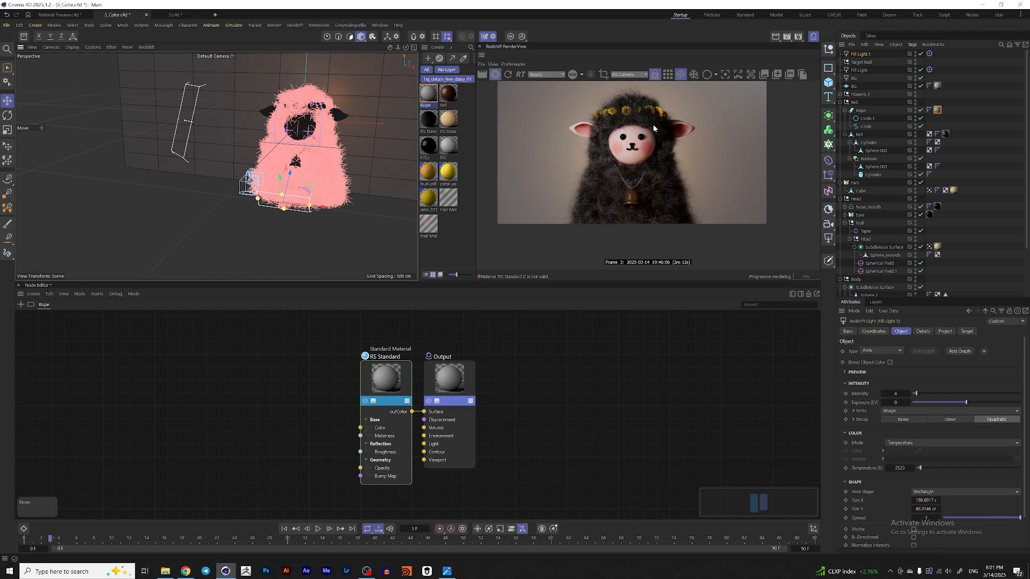
pyautogui.scroll(2, 654, 141)
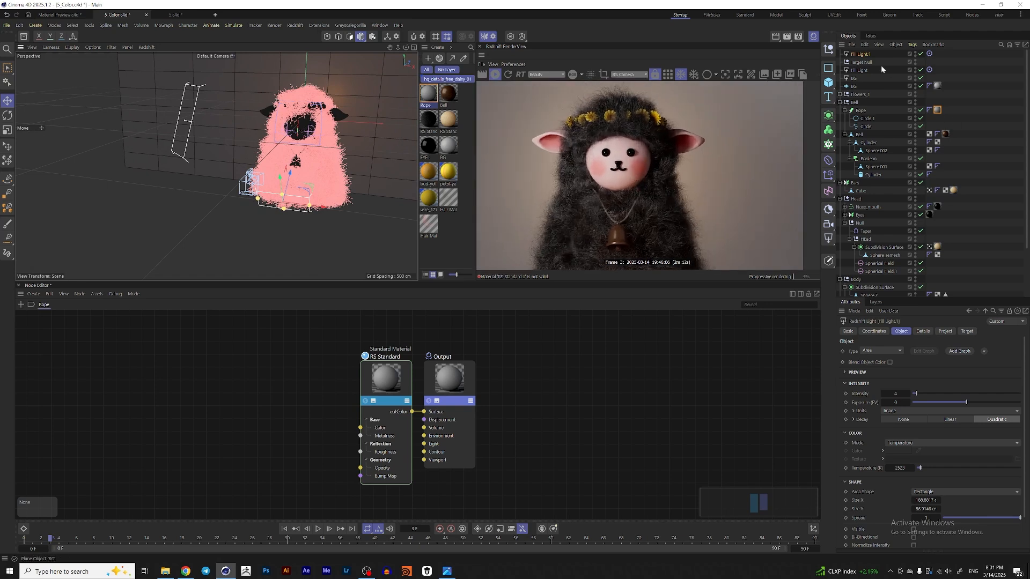
# Step: Add a plane primitive and rotate it upright
pyautogui.click(829, 82)
pyautogui.click(860, 110)
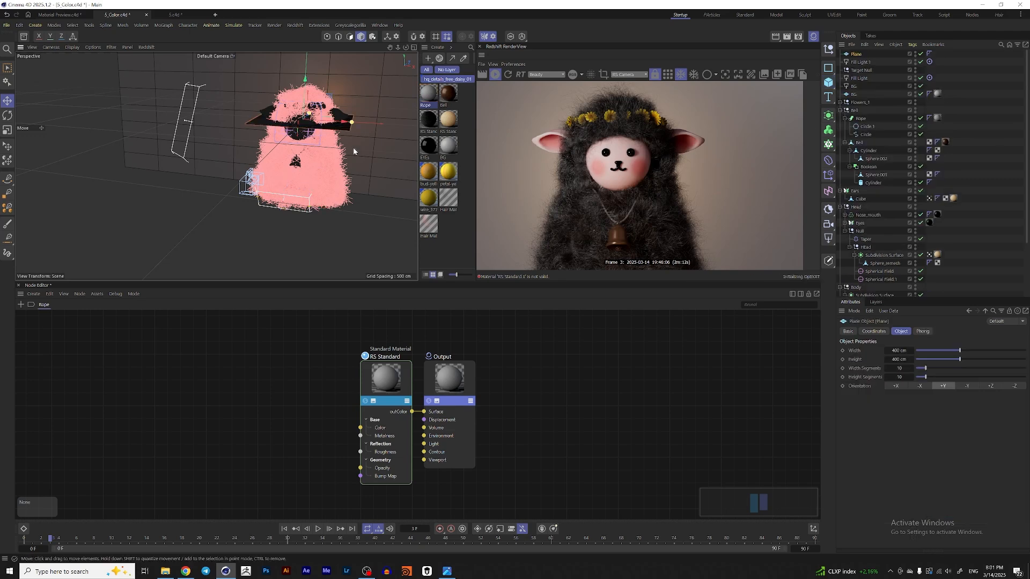
pyautogui.moveTo(331, 110); pyautogui.dragTo(333, 135, button='middle')
pyautogui.press('r')
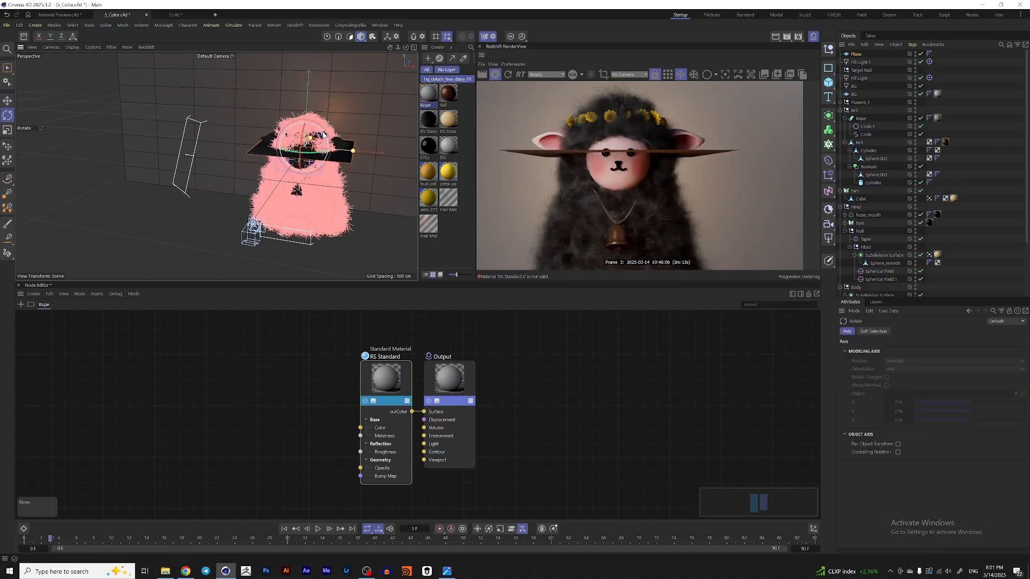
pyautogui.moveTo(321, 134); pyautogui.dragTo(258, 101)
# Step: Move the upright plane beside the sheep, opposite the side fill light, and angle it as a reflector
pyautogui.press('e')
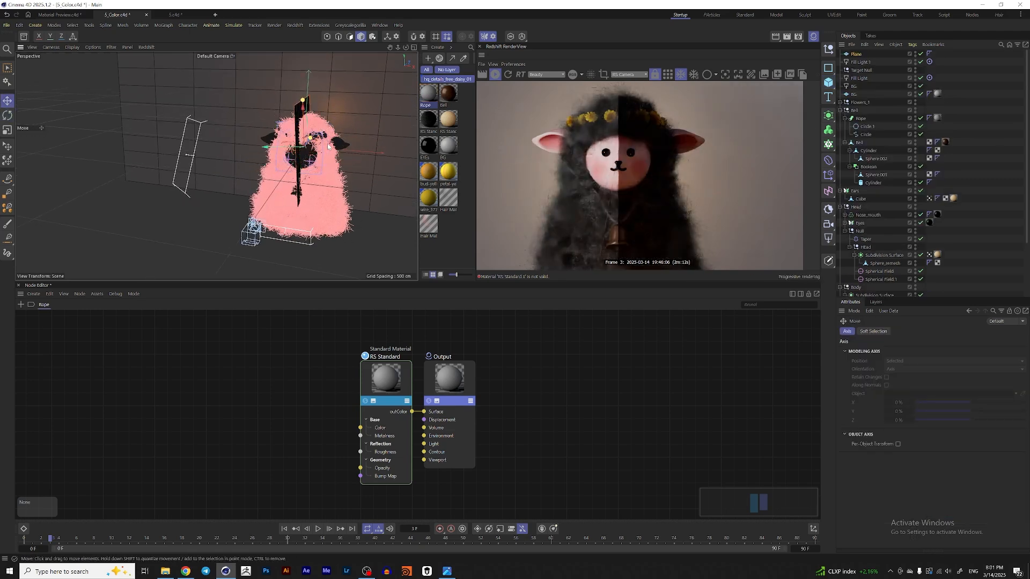
pyautogui.moveTo(279, 149); pyautogui.dragTo(323, 166)
pyautogui.press('r')
pyautogui.press('e')
pyautogui.press('r')
pyautogui.press('e')
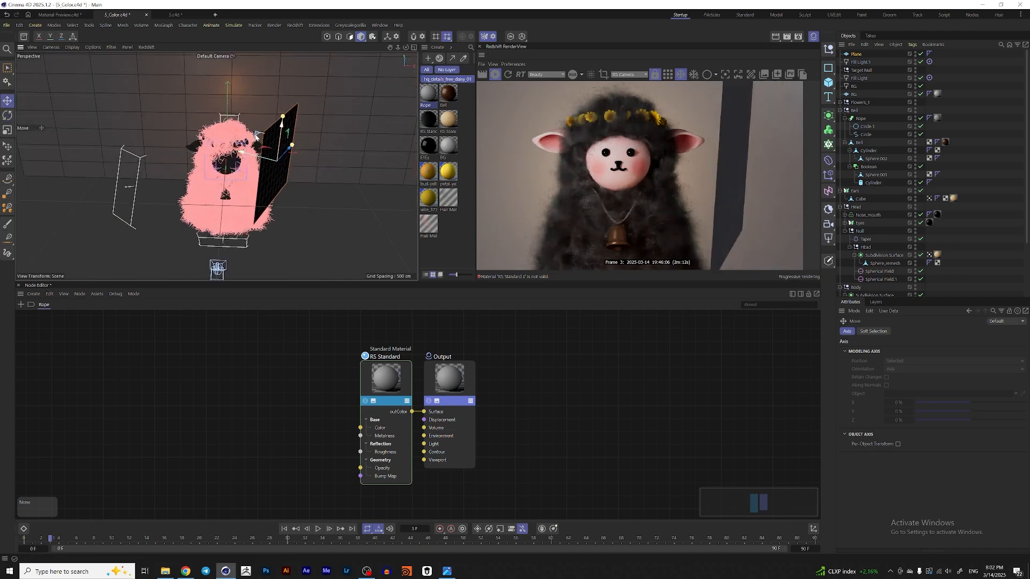
pyautogui.moveTo(257, 137); pyautogui.dragTo(263, 155)
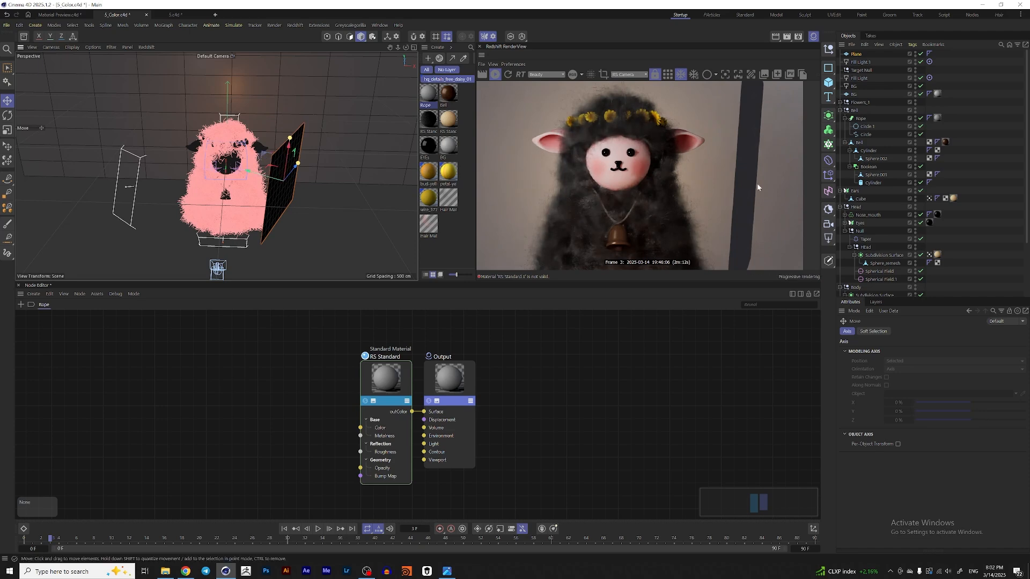
# Step: Create a Redshift Standard material named Reflect, assign it to the plane and set its base color value to 100%
pyautogui.click(428, 60)
pyautogui.moveTo(481, 87)
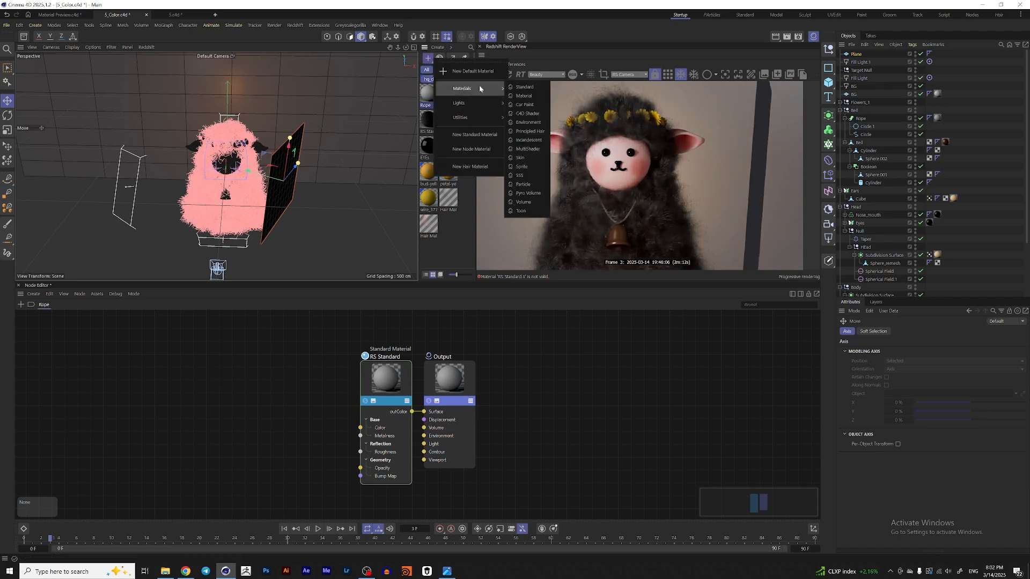
pyautogui.click(520, 87)
pyautogui.doubleClick(429, 106)
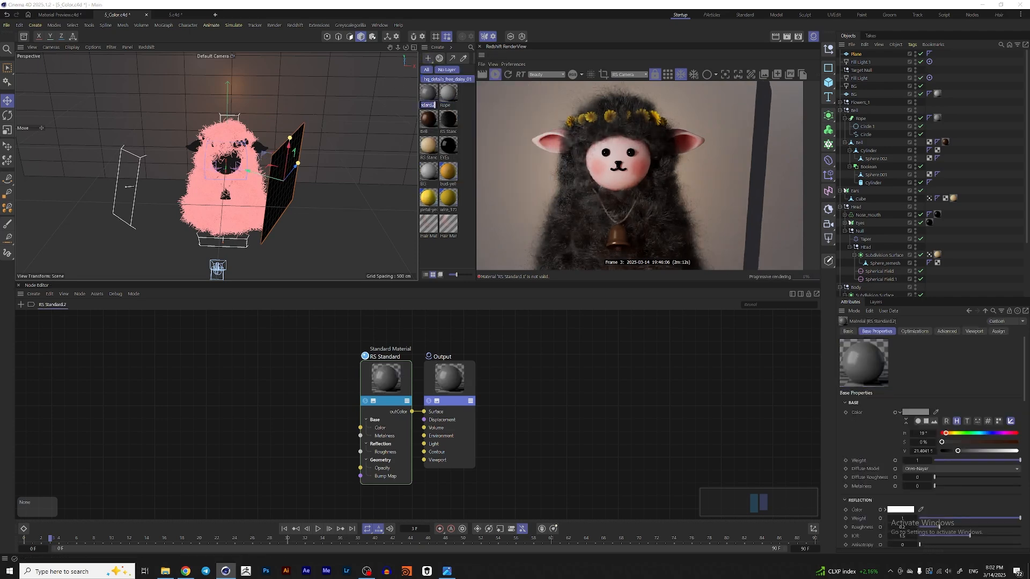
pyautogui.write('Reflect')
pyautogui.press('Return')
pyautogui.moveTo(432, 92); pyautogui.dragTo(857, 54)
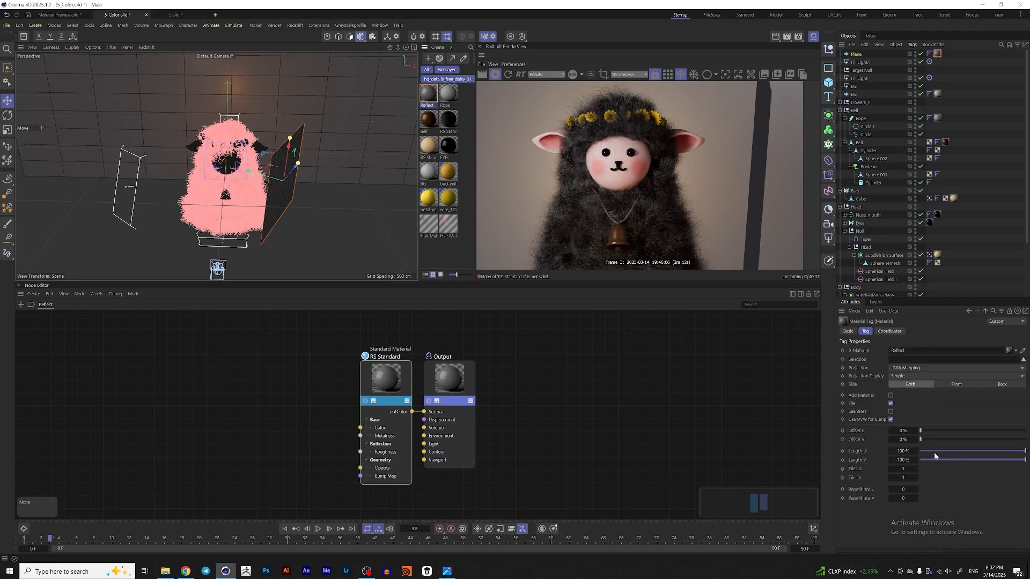
pyautogui.click(435, 94)
pyautogui.moveTo(979, 451); pyautogui.dragTo(1021, 452)
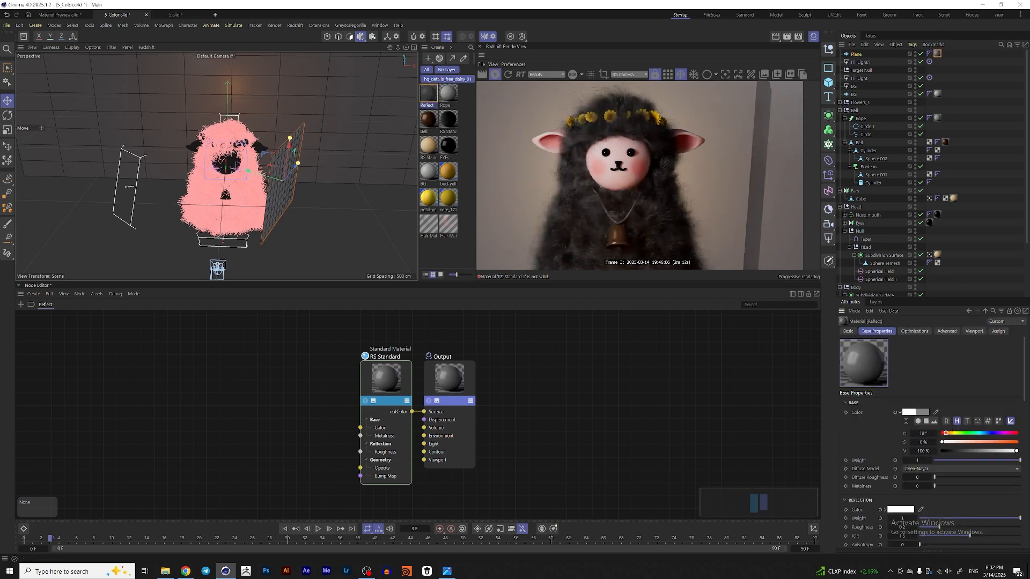
# Step: Compare the render with the plane off and on, and move the plane outward to the edge of the camera's frame
pyautogui.click(857, 54)
pyautogui.click(921, 54)
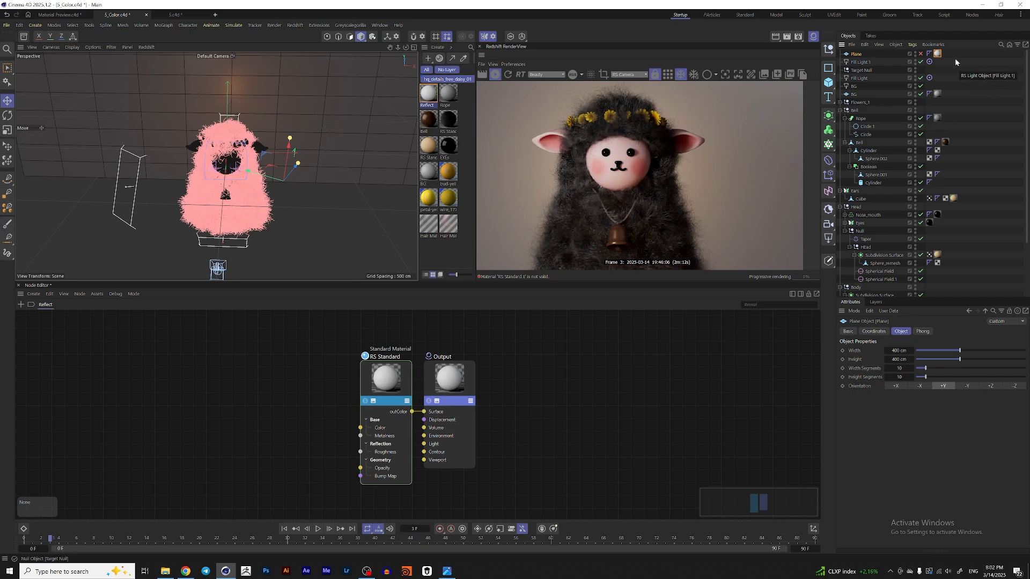
pyautogui.click(920, 54)
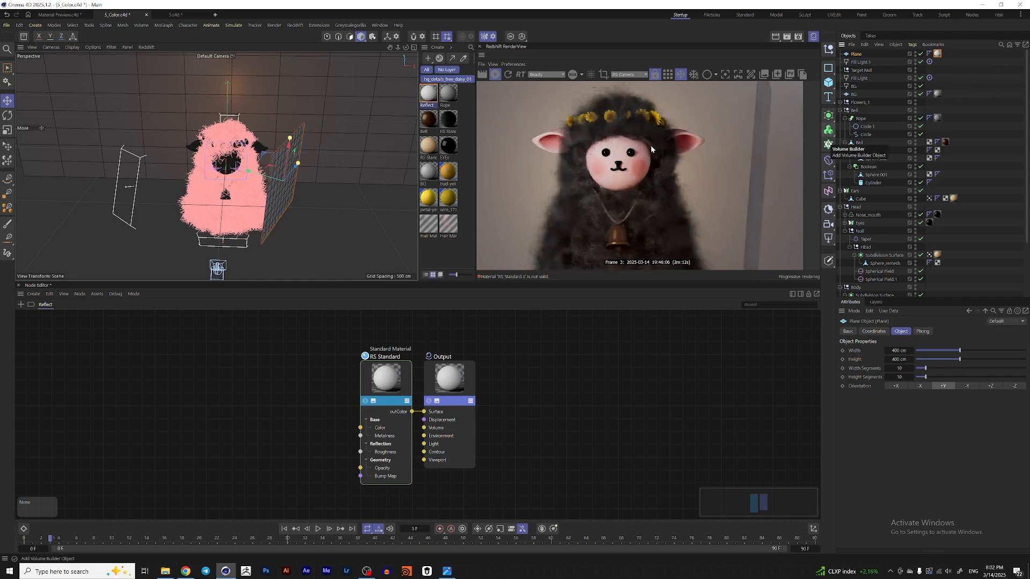
pyautogui.keyDown('alt'); pyautogui.moveTo(378, 187); pyautogui.dragTo(224, 191); pyautogui.keyUp('alt')
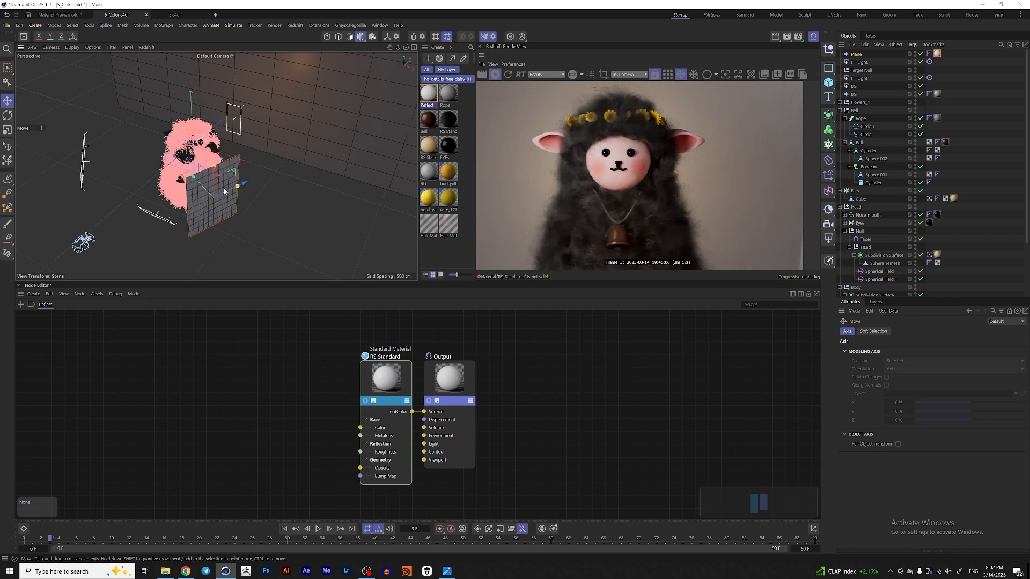
# Step: Try the Reflect material in saturated red and in orange with hue 21°, comparing the render with the plane off and on
pyautogui.click(428, 93)
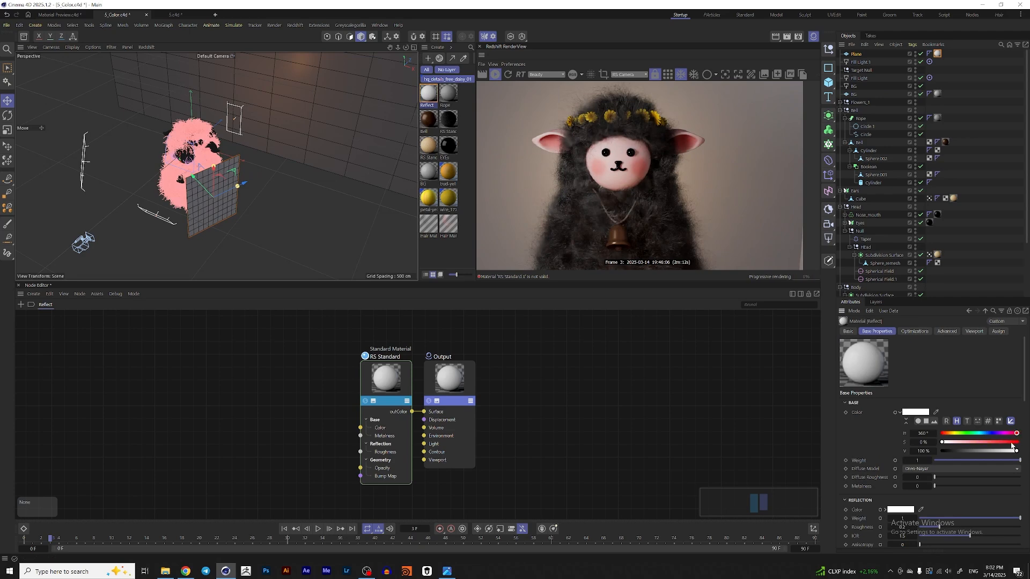
pyautogui.moveTo(1011, 444); pyautogui.dragTo(1019, 442)
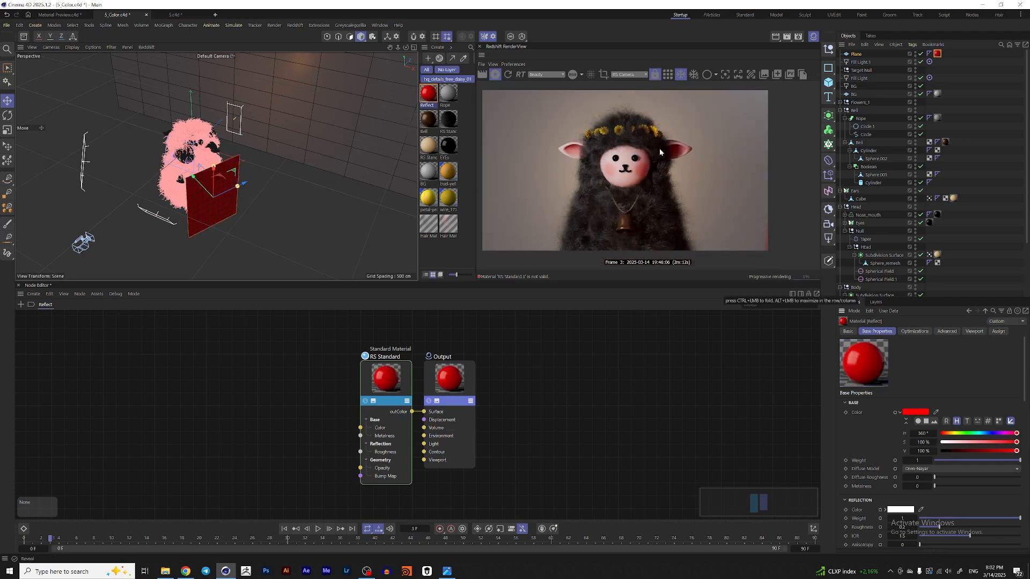
pyautogui.click(947, 433)
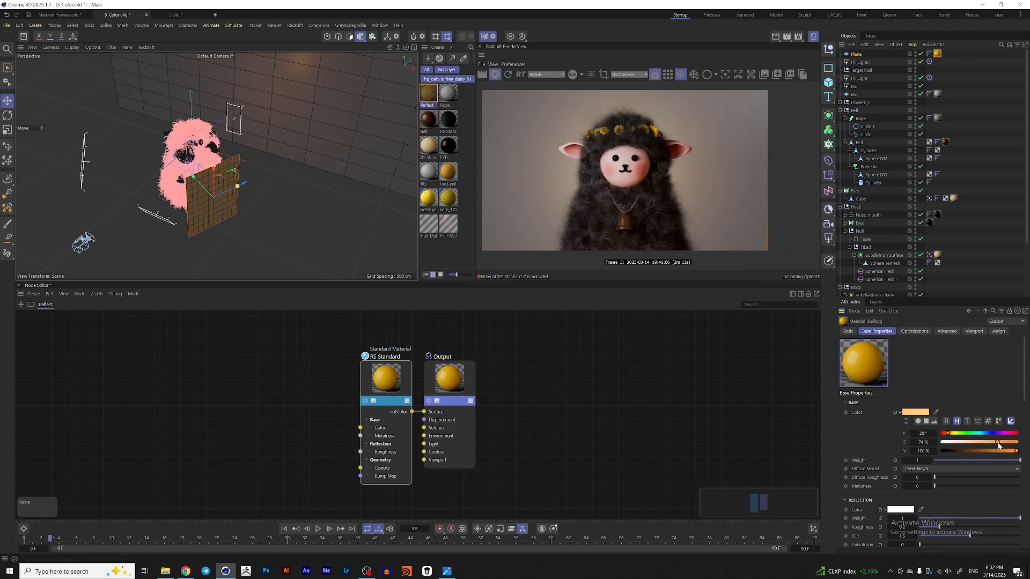
pyautogui.click(946, 433)
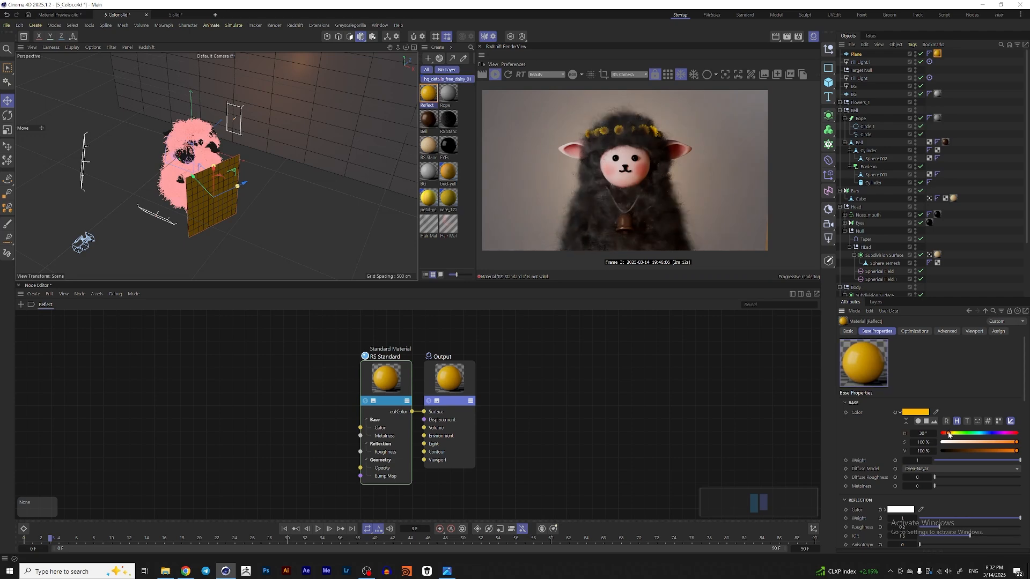
pyautogui.scroll(2, 624, 181)
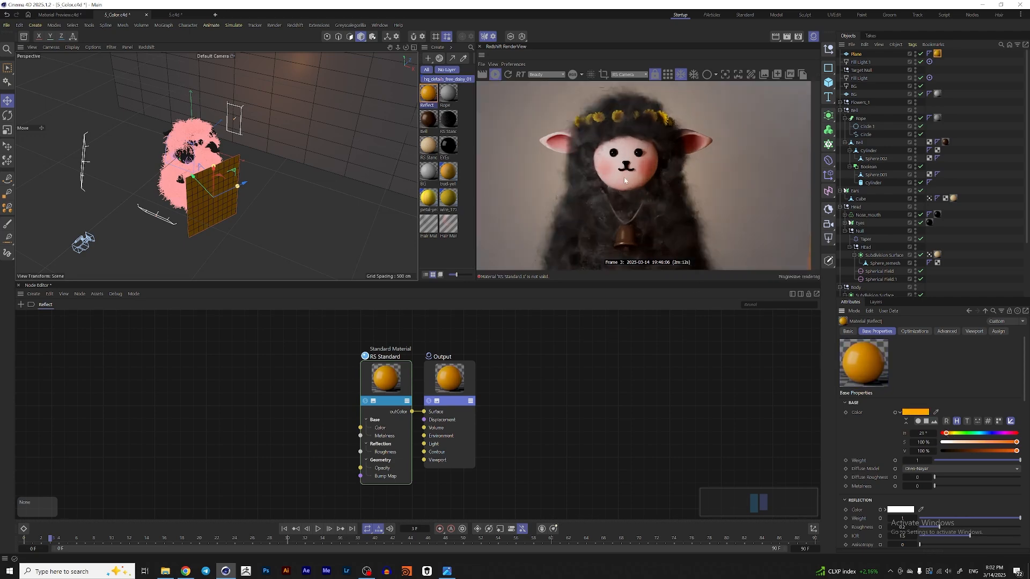
pyautogui.click(920, 54)
pyautogui.click(920, 54)
# Step: Set the Reflect material's base color saturation to 0% and nudge the plane slightly farther from the sheep
pyautogui.moveTo(1016, 443); pyautogui.dragTo(941, 443)
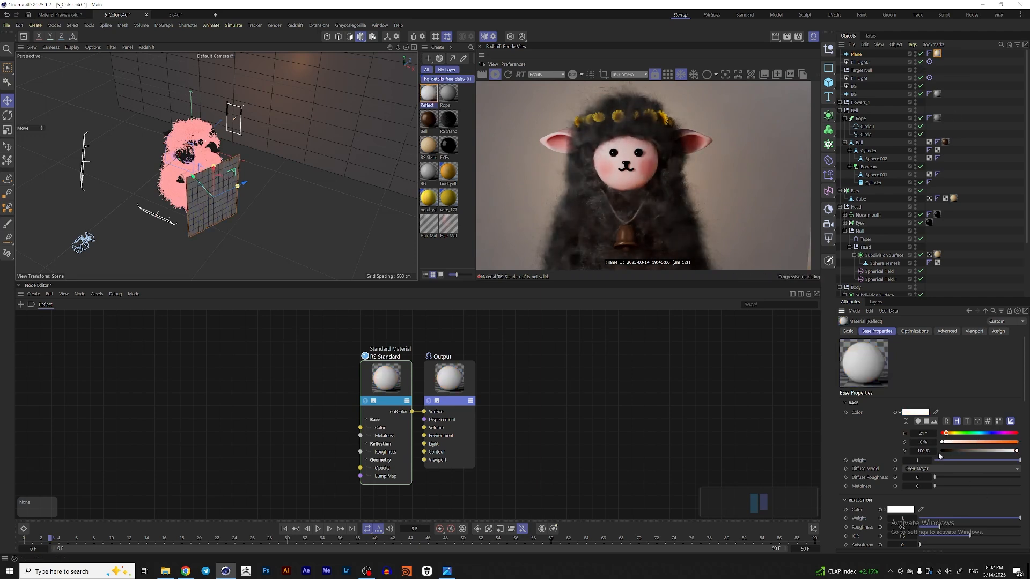
pyautogui.moveTo(225, 196); pyautogui.dragTo(221, 199)
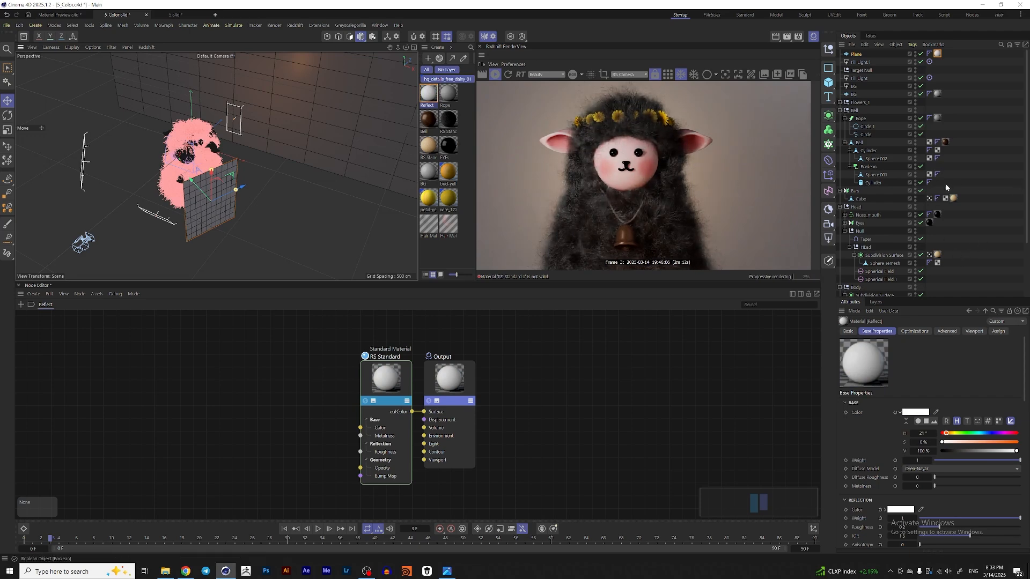
# Step: Look through the RS Camera in the viewport
pyautogui.scroll(-3, 939, 277)
pyautogui.click(921, 276)
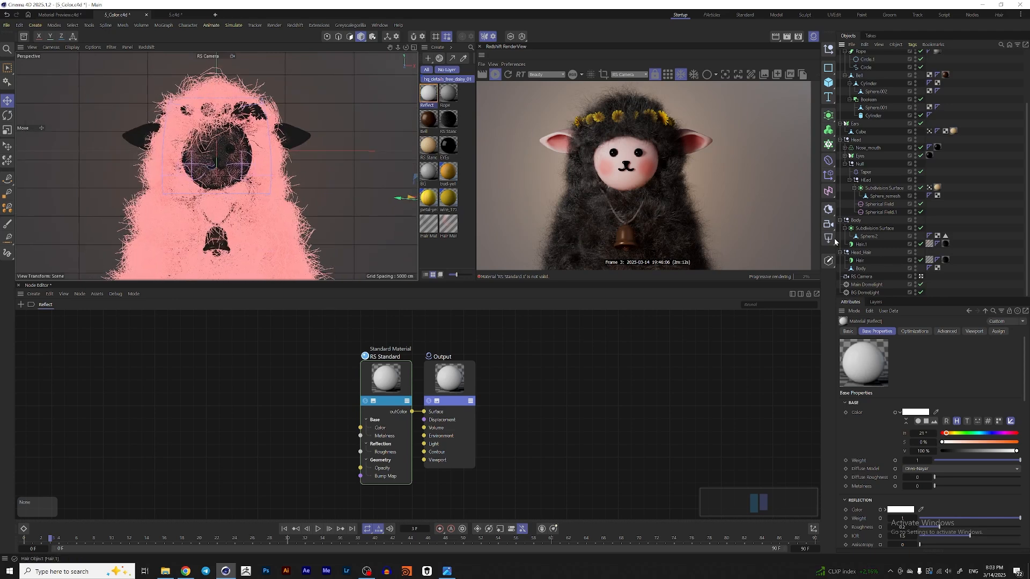